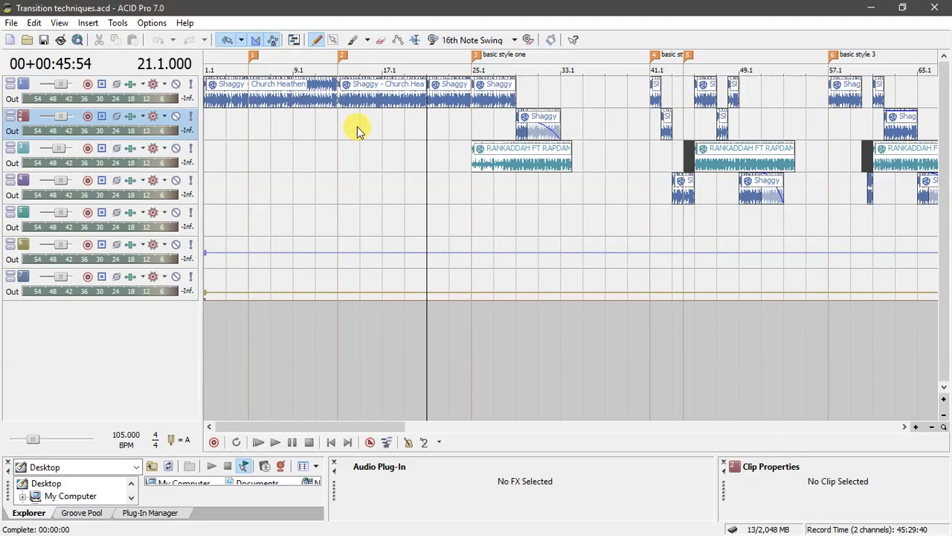
Play the arrangement from bar 21.1 through the basic style one transition and stop at bar 32.1
click(473, 110)
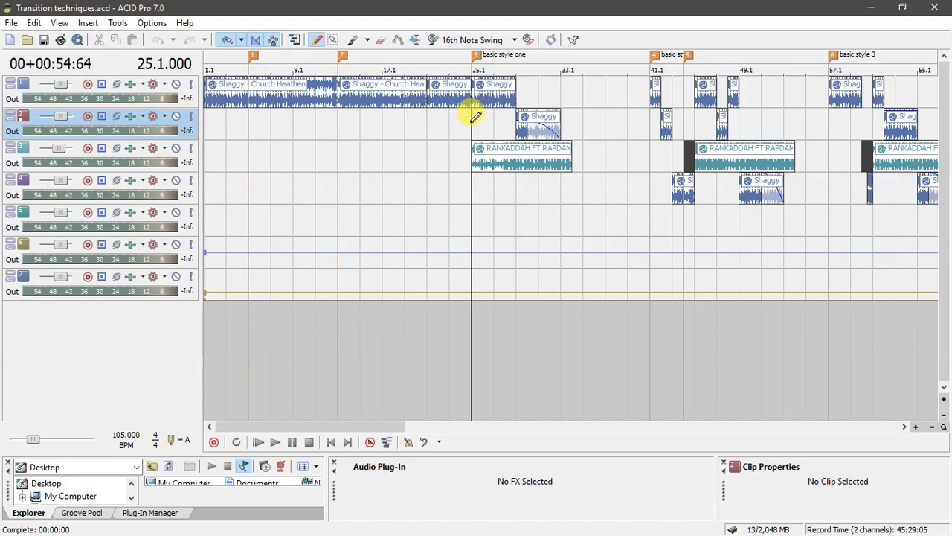
scroll(476, 116, up, 5)
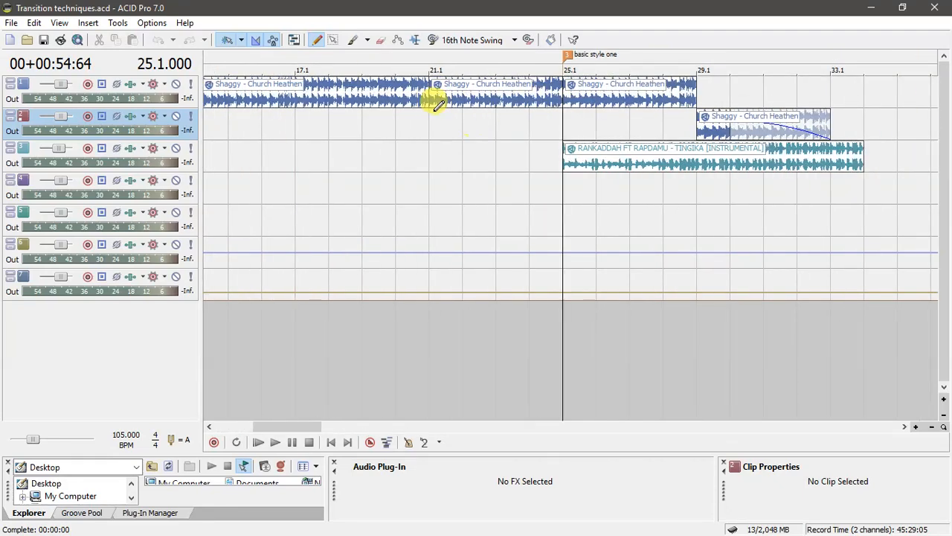
click(430, 119)
key(space)
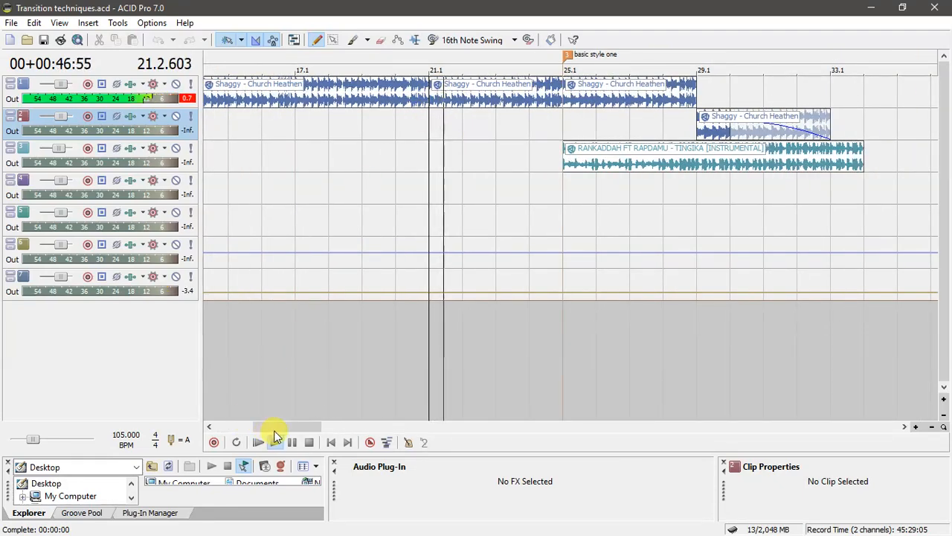
drag(273, 428, 314, 425)
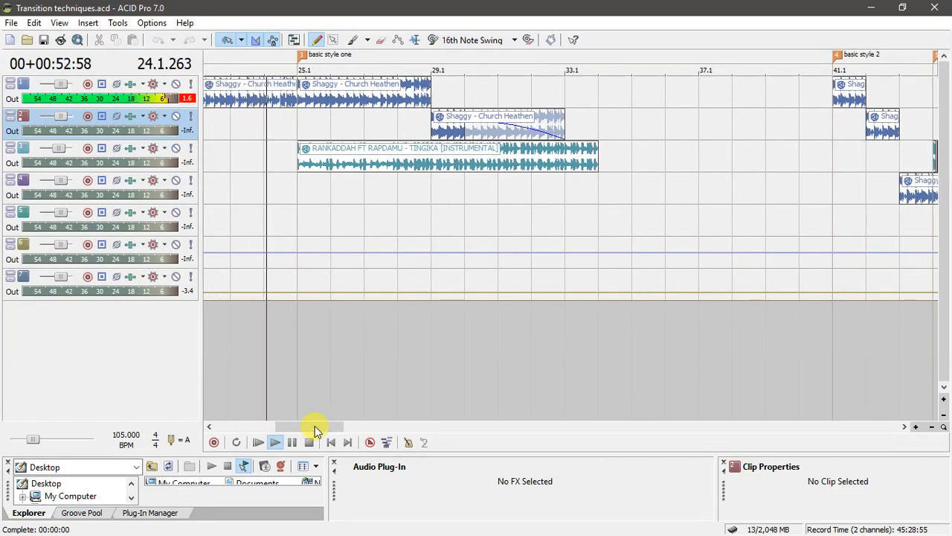
key(XF86AudioRaiseVolume)
key(XF86AudioRaiseVolume)
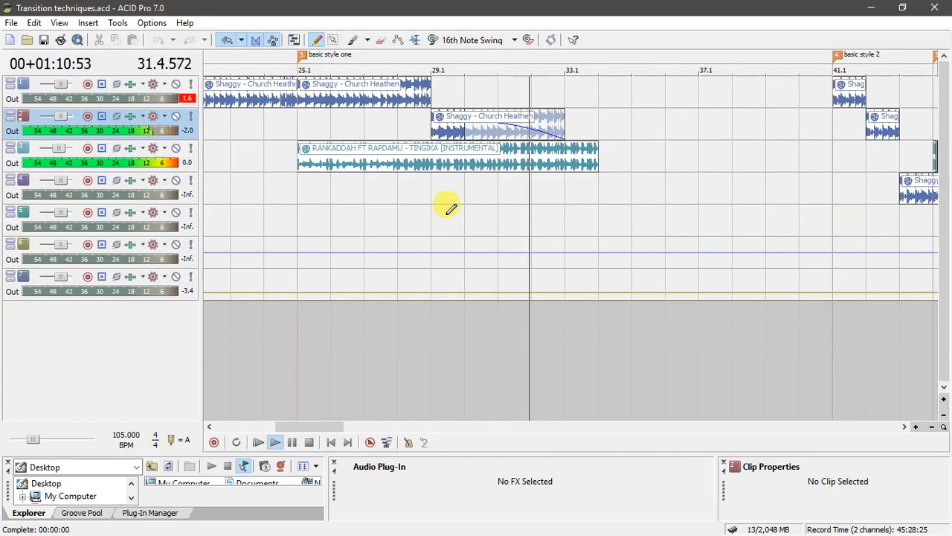
click(527, 198)
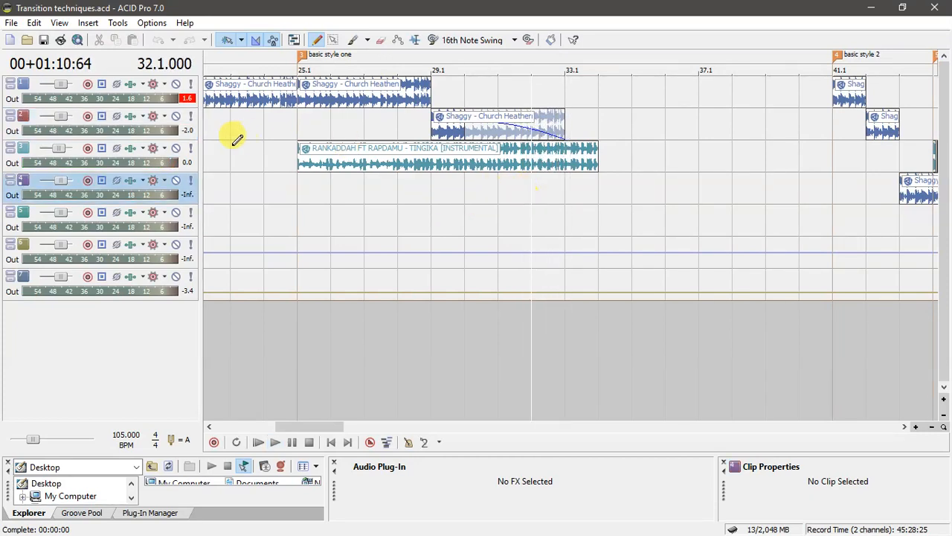
Place the cursor at the basic style one marker and inspect the Flange/Wah-Wah effect in track 2's effects chain
click(297, 185)
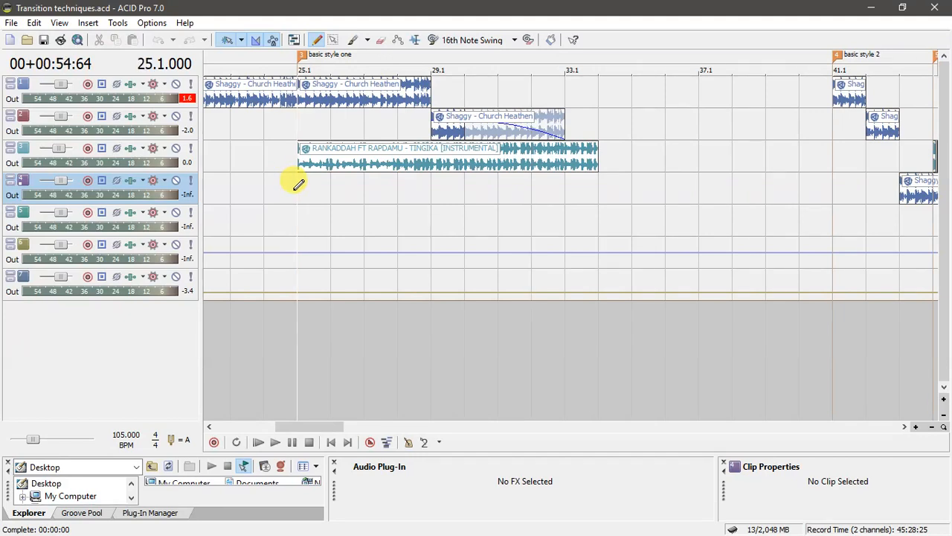
click(12, 131)
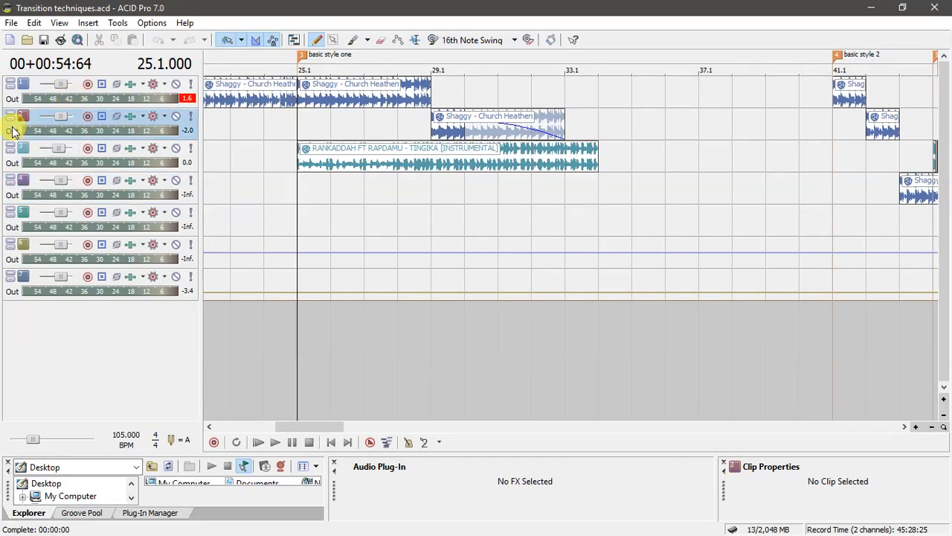
click(132, 116)
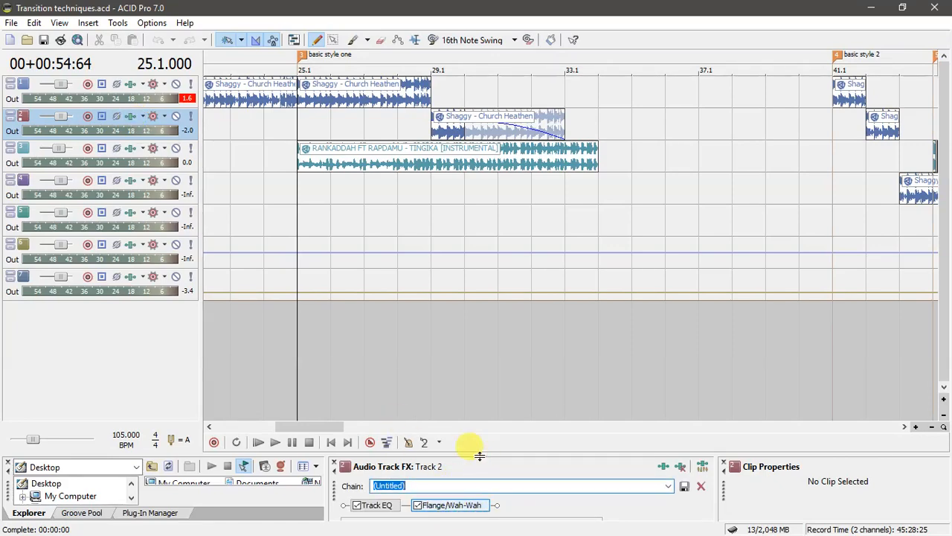
drag(479, 447, 489, 326)
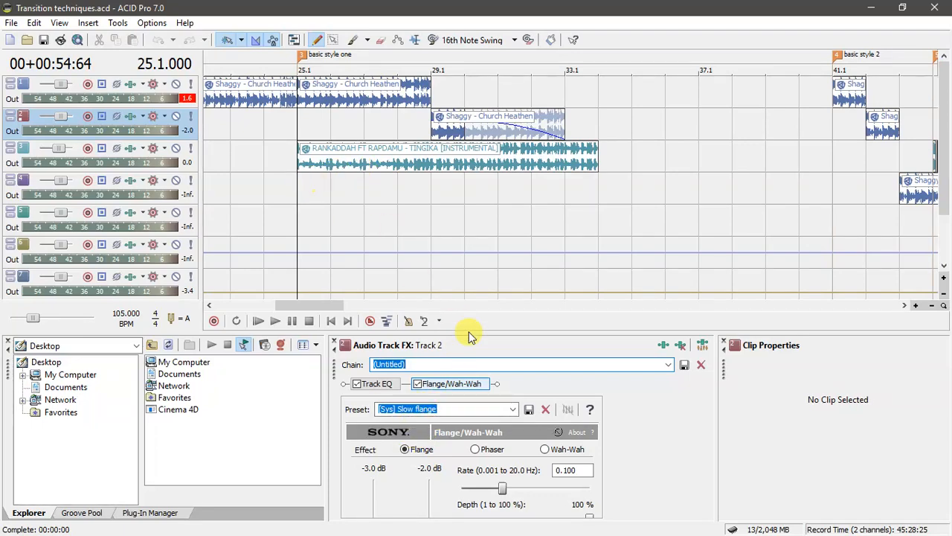
drag(468, 334, 477, 454)
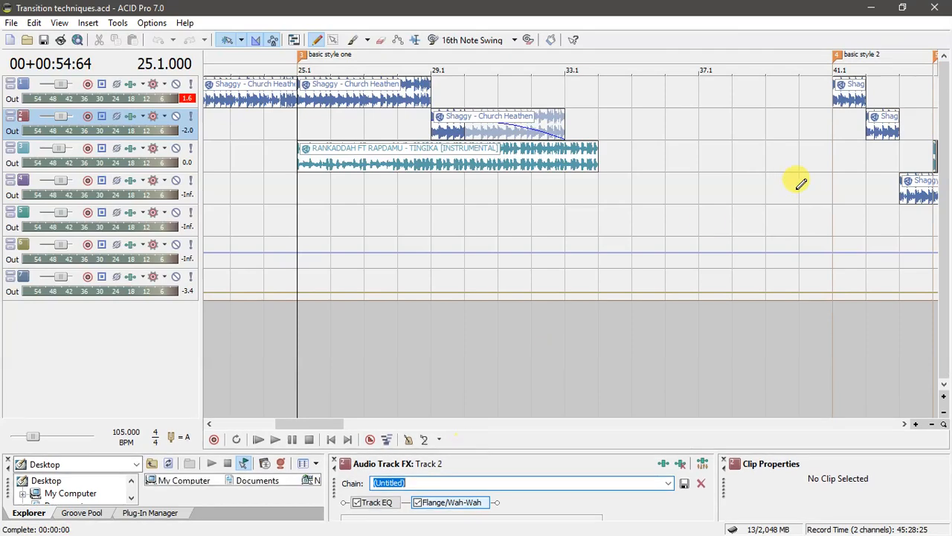
Place the cursor at the basic style 2 marker at bar 41.1 and display track 2's effects chain
click(833, 177)
drag(905, 424, 905, 425)
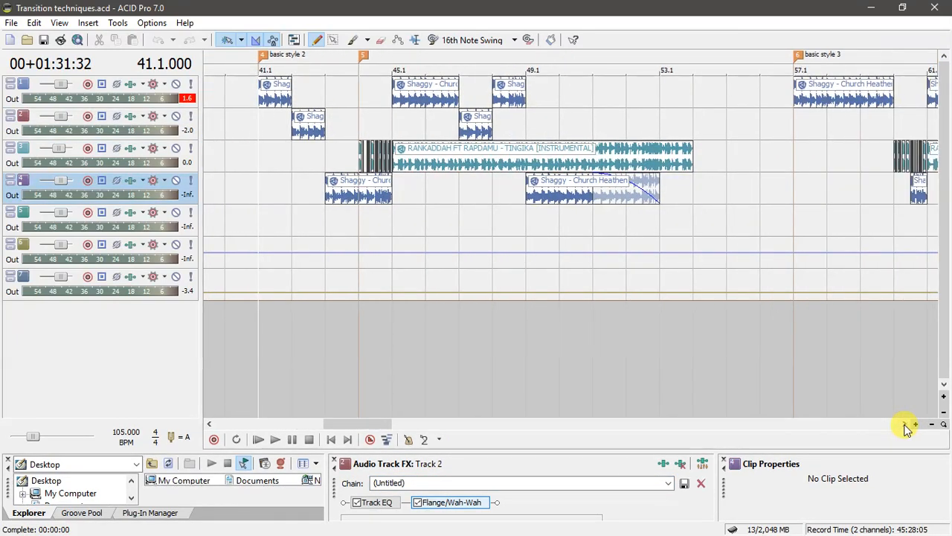
click(261, 126)
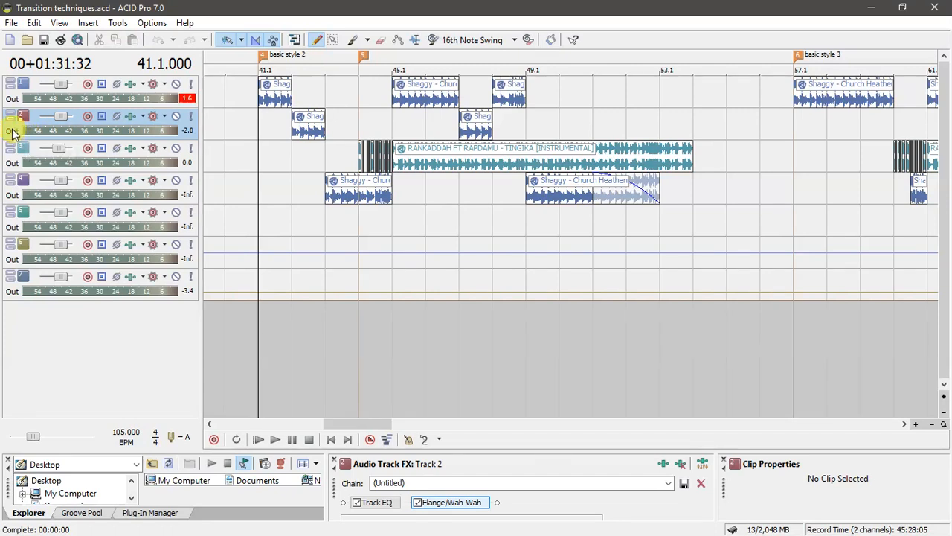
click(130, 119)
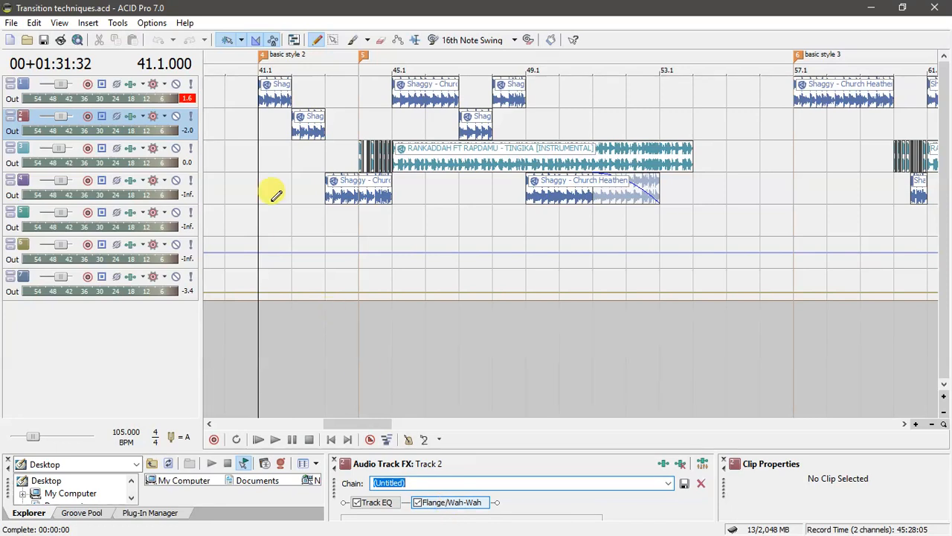
Display track 4's effects chain and inspect the presets of its two Flange/Wah-Wah effects
click(24, 193)
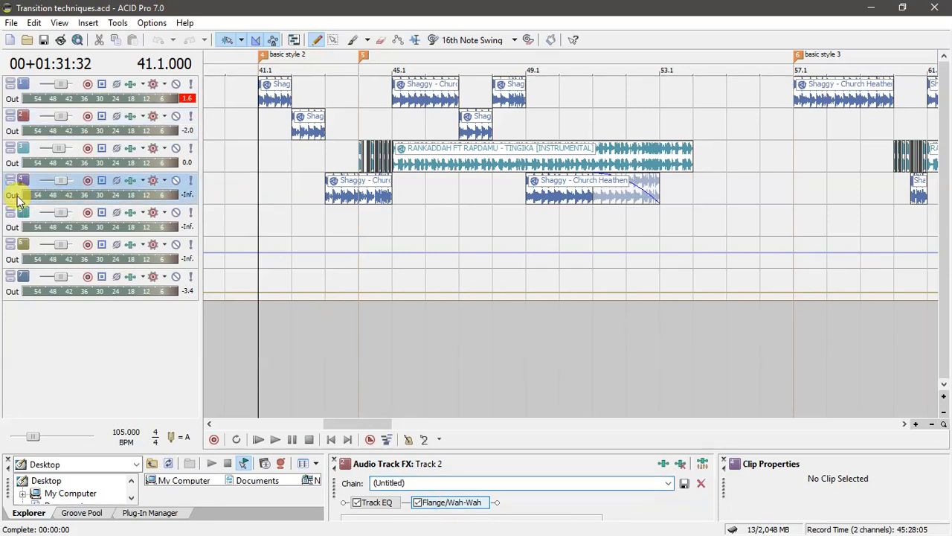
click(131, 185)
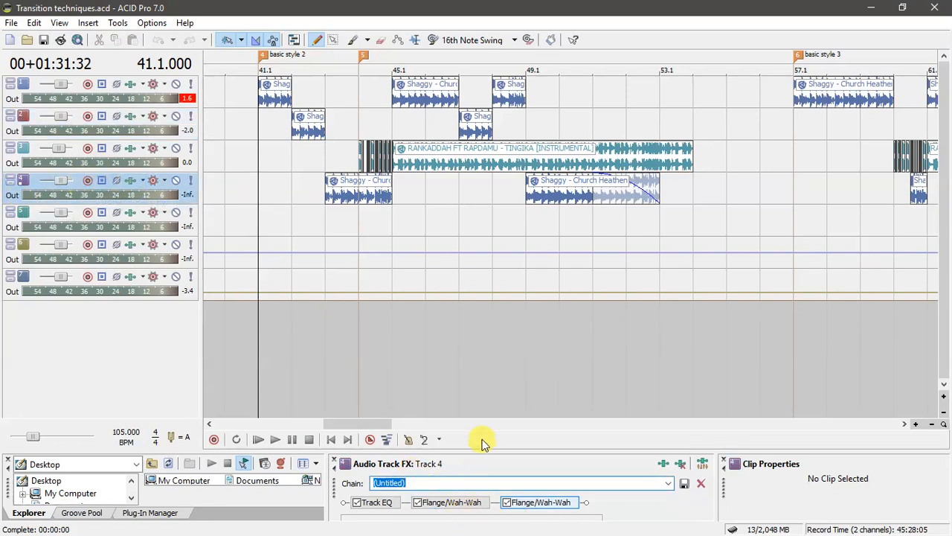
drag(481, 451, 484, 334)
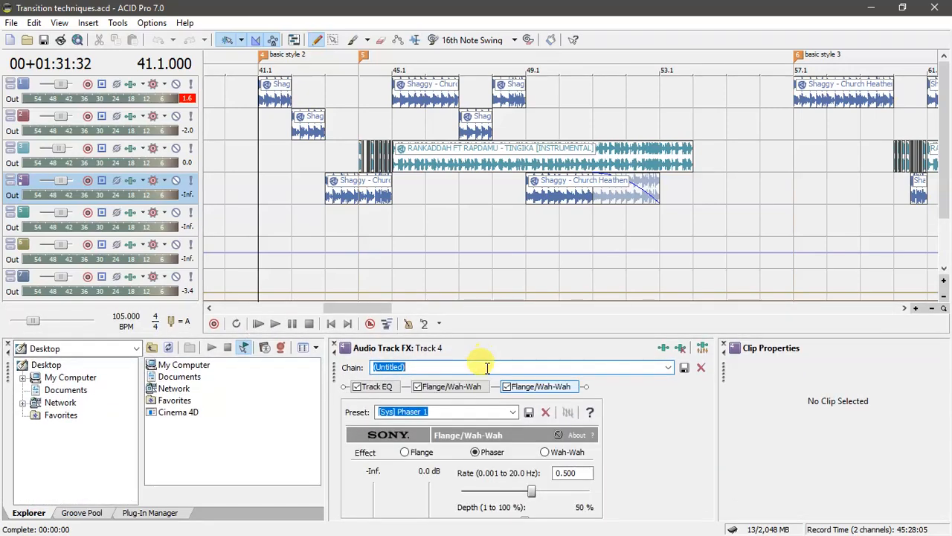
click(451, 387)
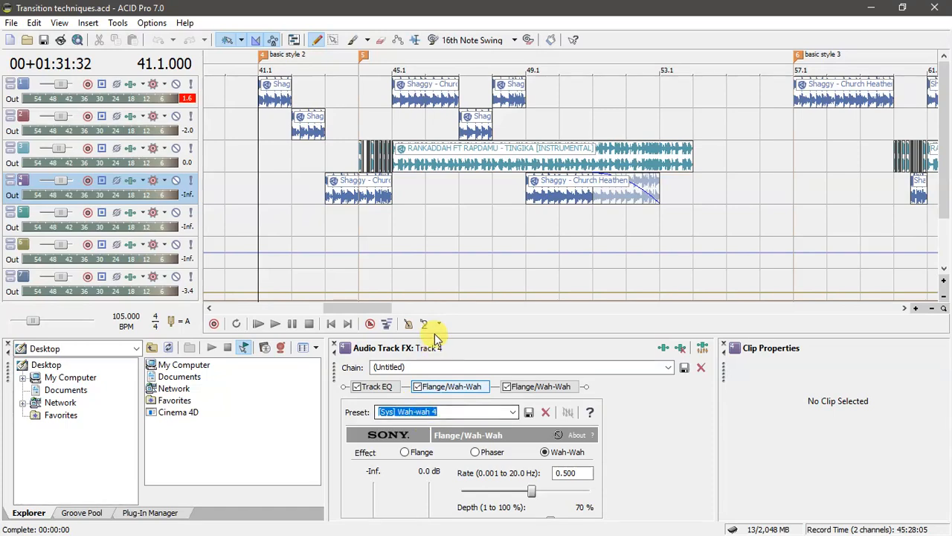
drag(437, 337, 441, 408)
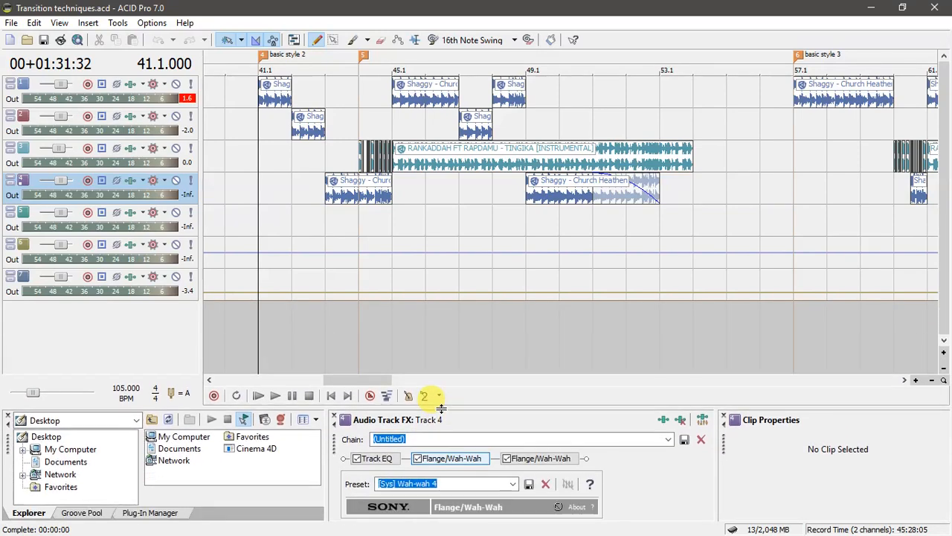
Play the basic style 2 transition from bar 41.1 and stop at bar 53.1
click(261, 143)
key(space)
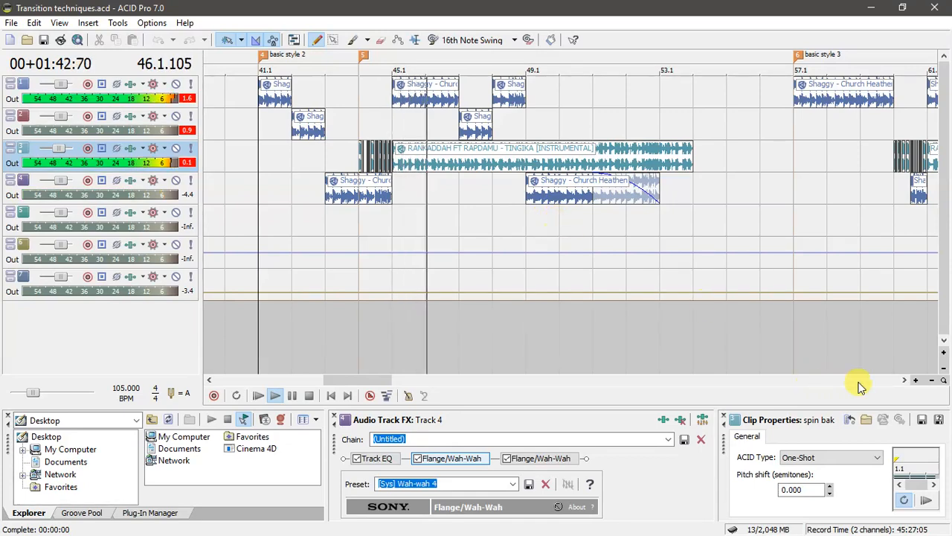
click(904, 380)
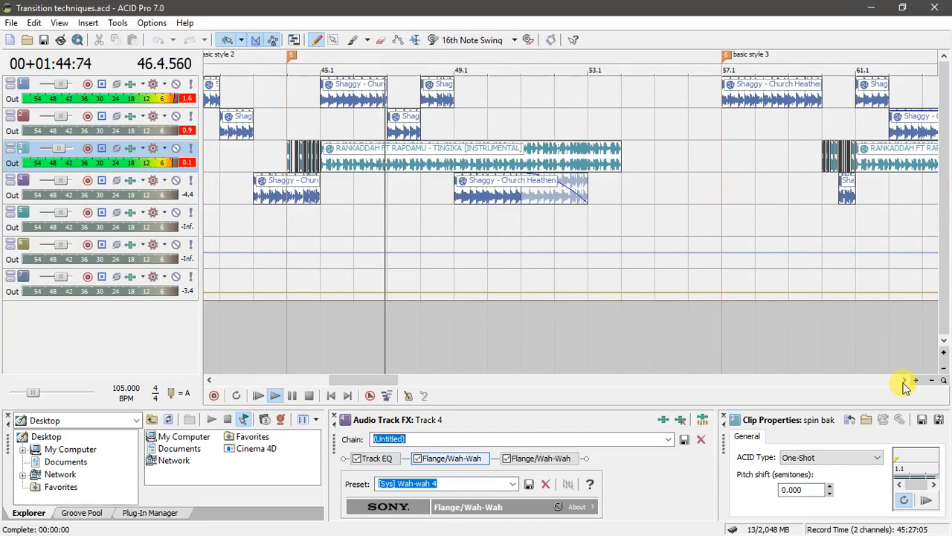
click(905, 381)
click(904, 381)
click(904, 381)
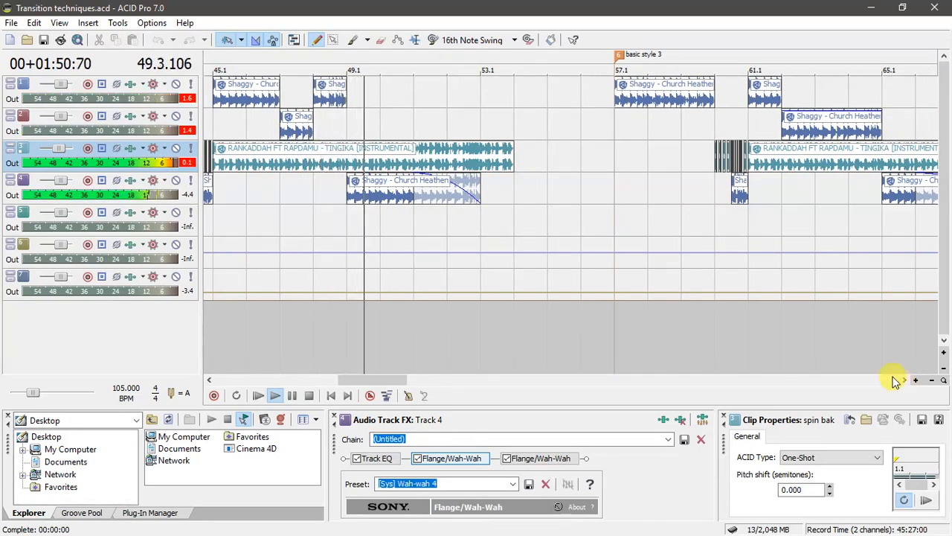
click(481, 223)
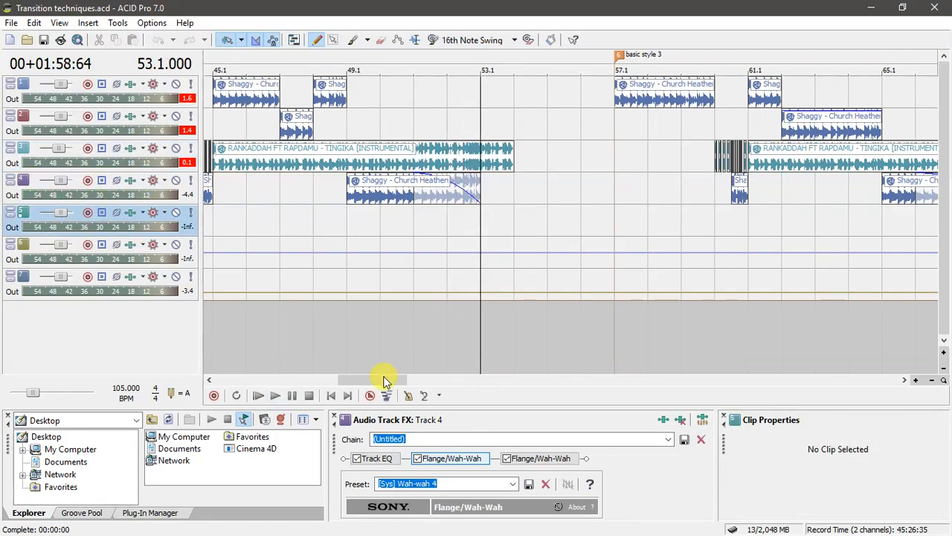
Examine the basic style 2 clips between bars 43.1 and 49.1 one by one, along with track 2's effects chain
drag(379, 379, 370, 380)
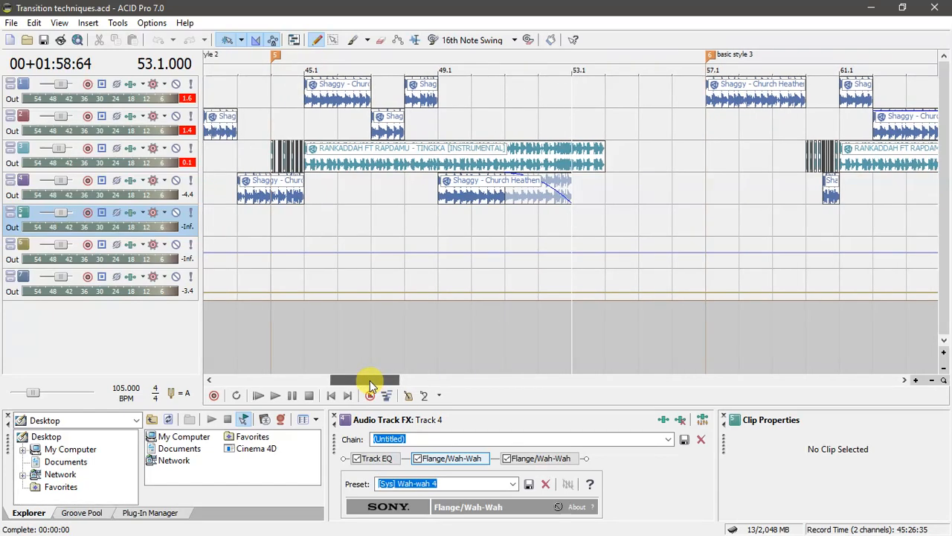
click(272, 164)
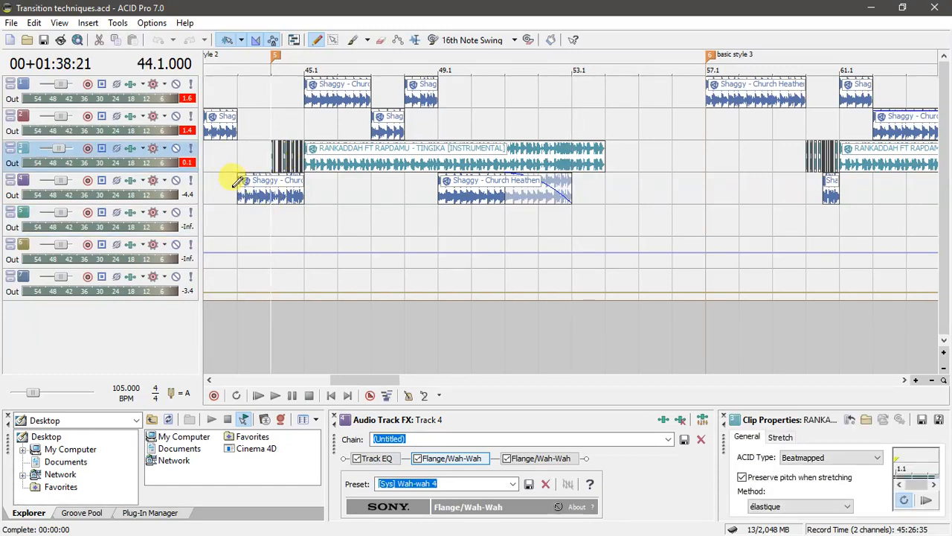
click(240, 183)
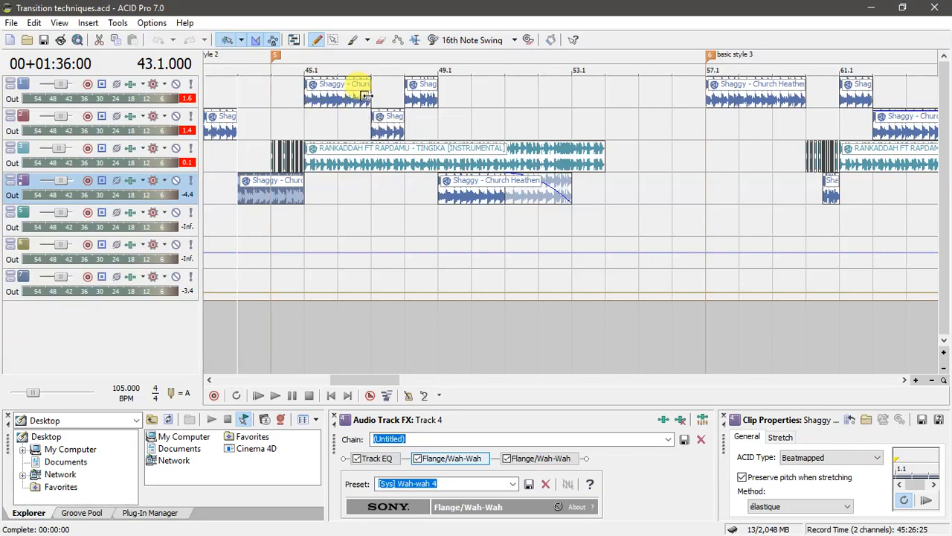
click(374, 131)
click(136, 124)
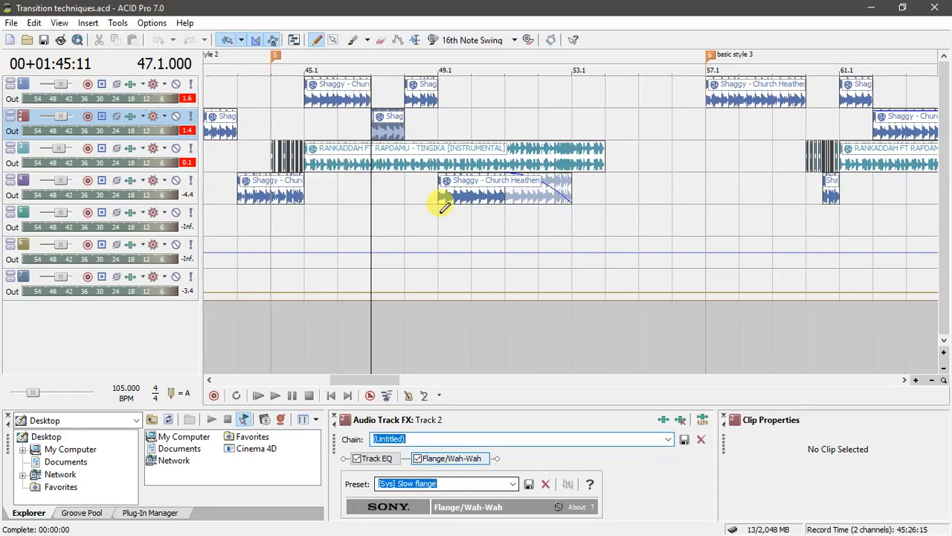
click(409, 99)
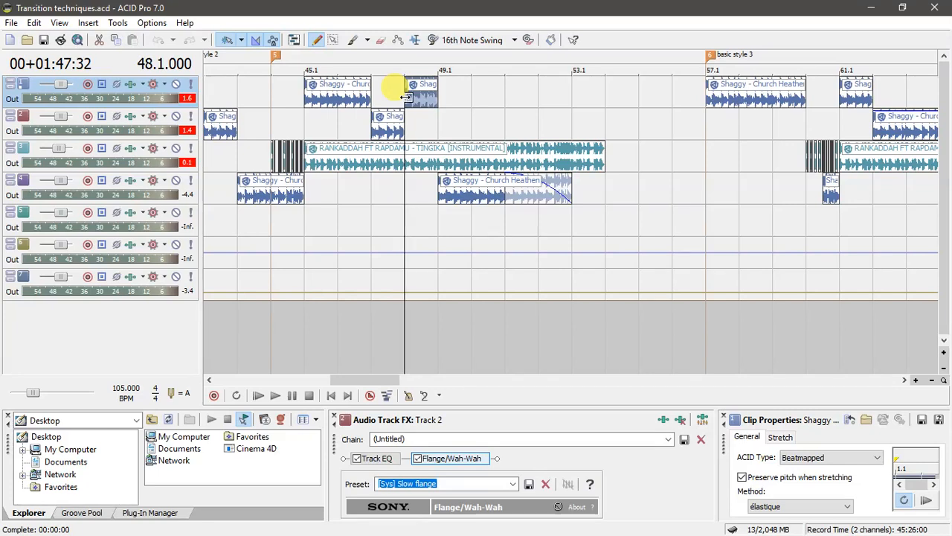
click(438, 195)
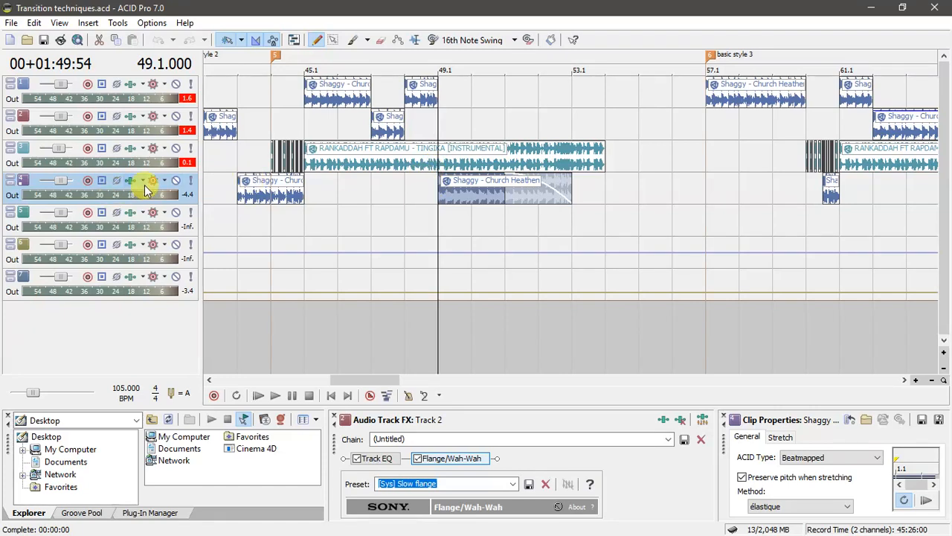
click(410, 178)
Play the basic style 3 transition from bar 57.1 and stop at bar 66.1
scroll(407, 185, down, 2)
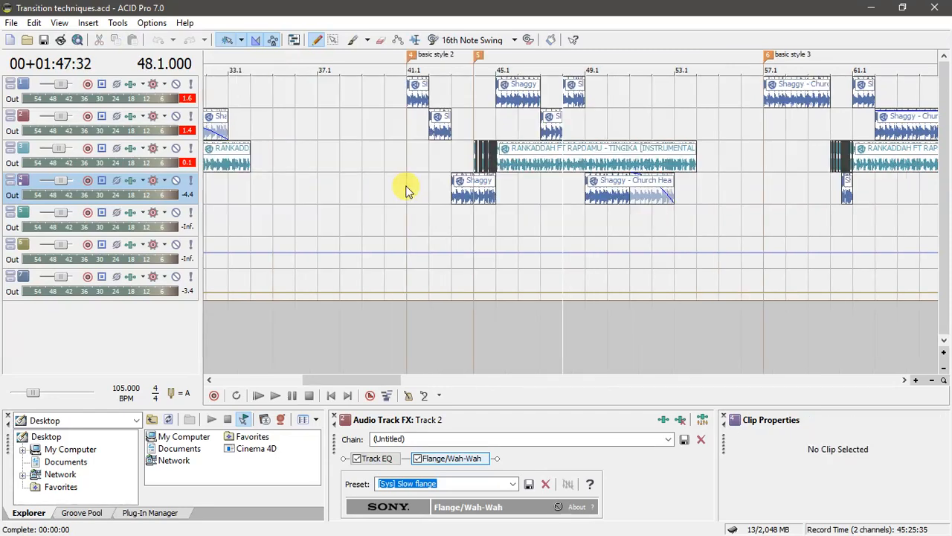
drag(384, 381, 433, 369)
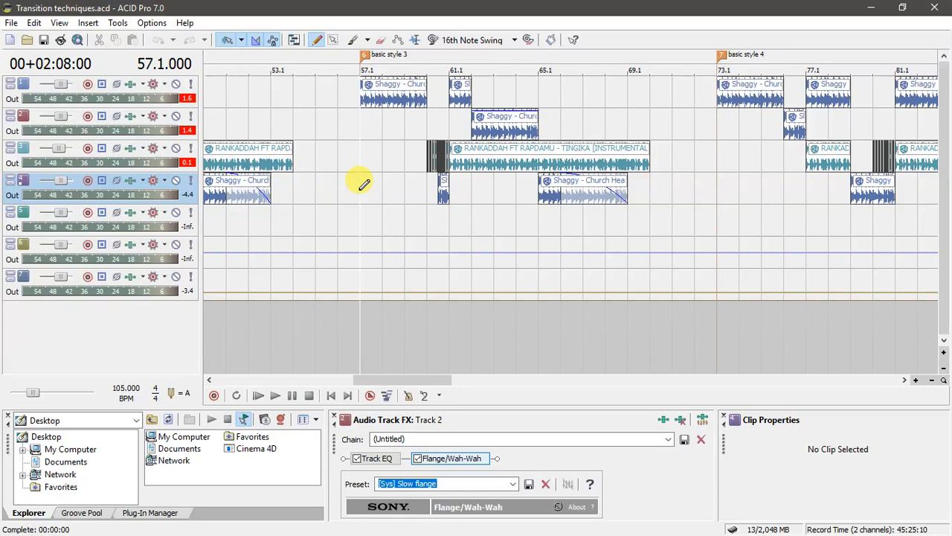
drag(435, 378, 454, 378)
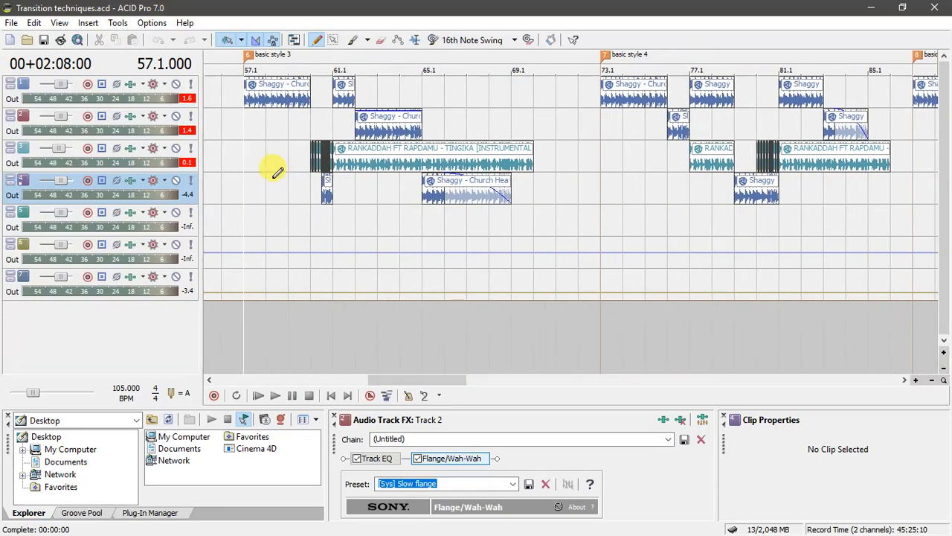
key(space)
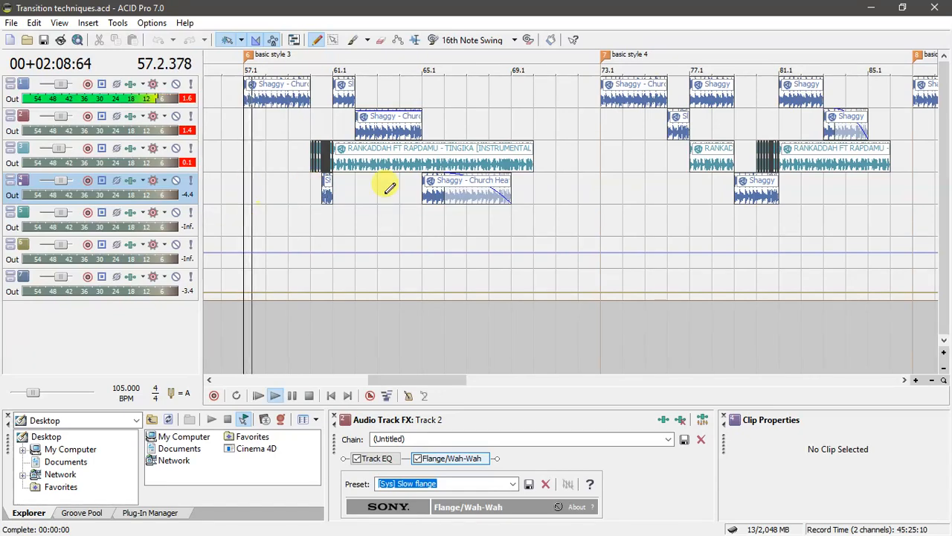
scroll(361, 193, up, 1)
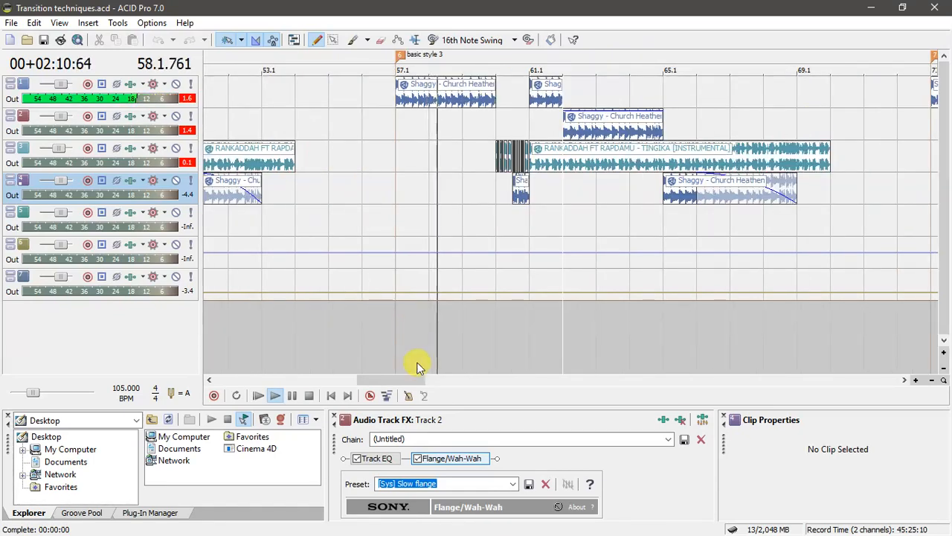
drag(406, 379, 423, 380)
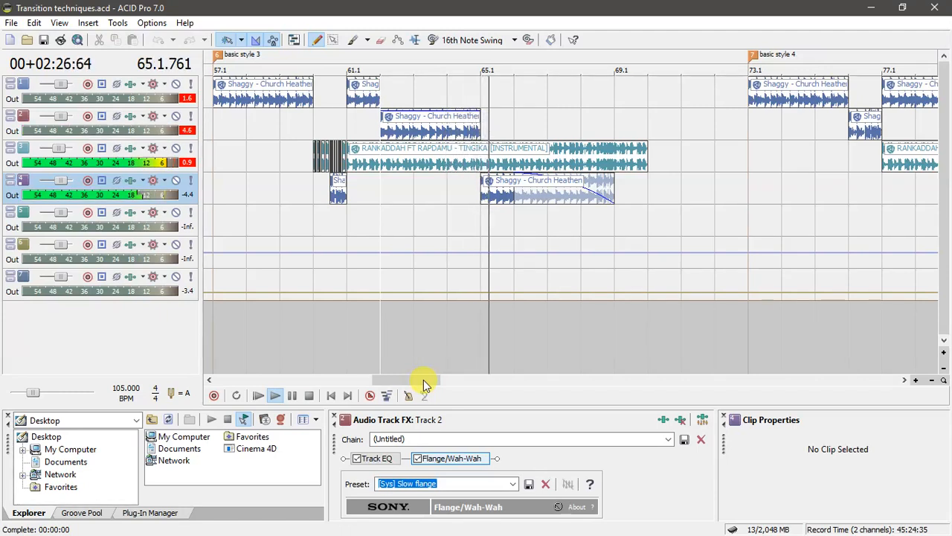
click(519, 214)
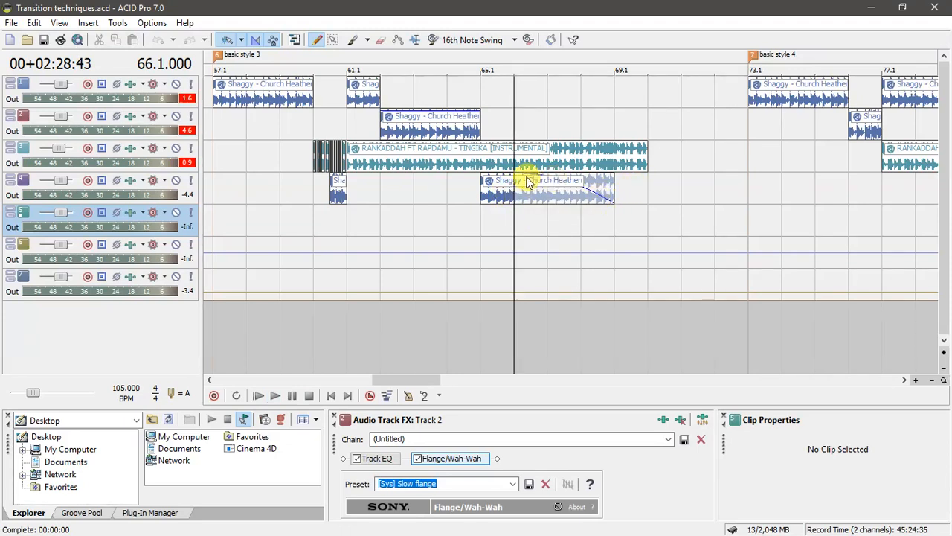
Extend the first basic style 3 Shaggy clip on track 1 from bar 60.1 to bar 61.1
click(318, 180)
scroll(314, 189, up, 2)
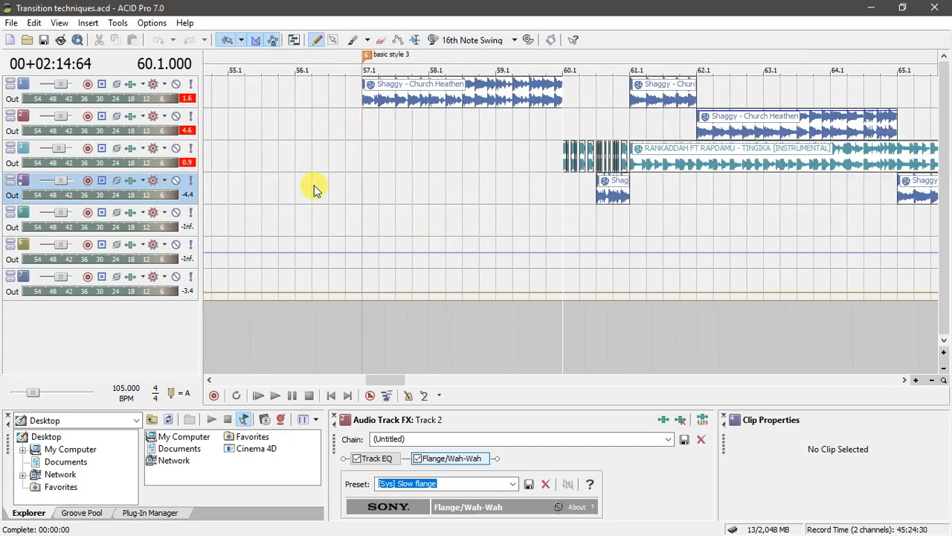
scroll(313, 189, up, 2)
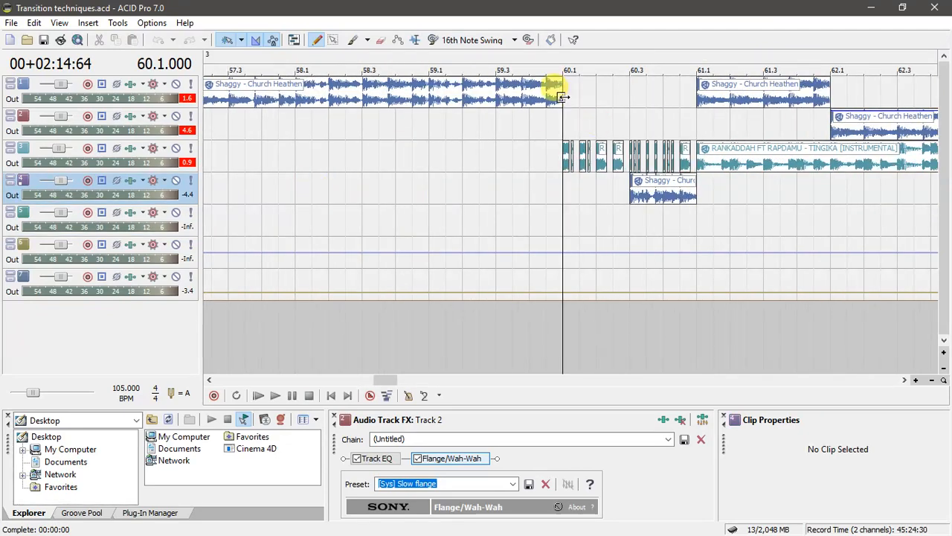
drag(563, 96, 691, 89)
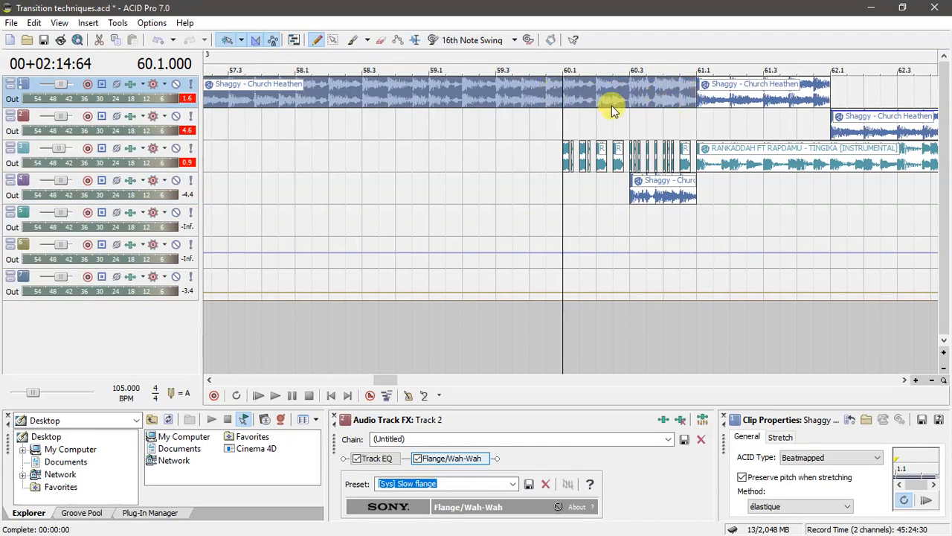
Split the extended track 1 clip at bars 60.1 and 60.3
key(s)
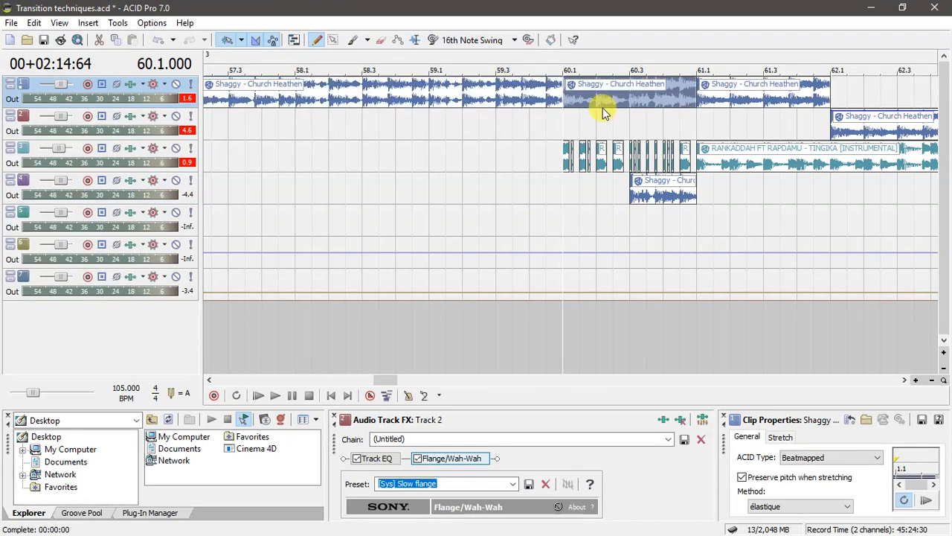
click(629, 110)
key(s)
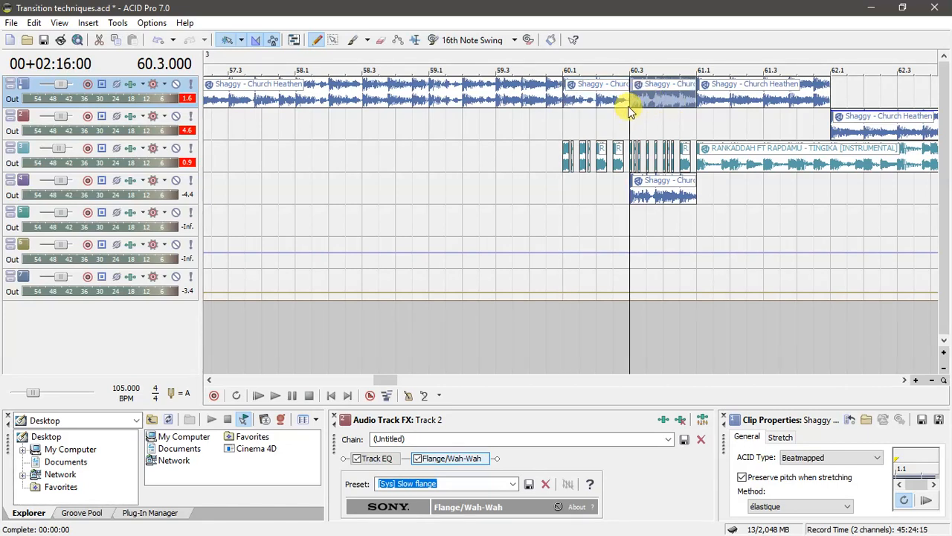
Delete the two split pieces between bars 60.1 and 61.1 on track 1
click(613, 96)
key(Delete)
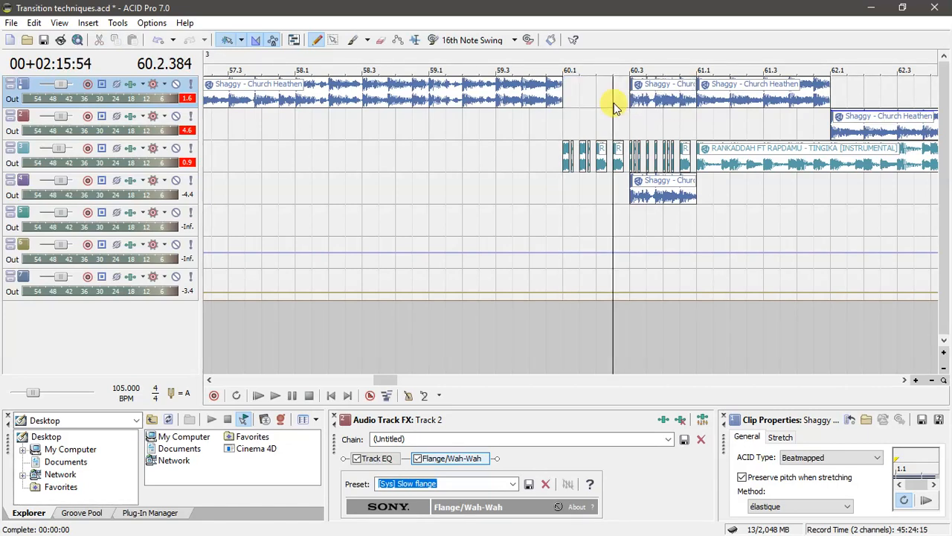
click(630, 105)
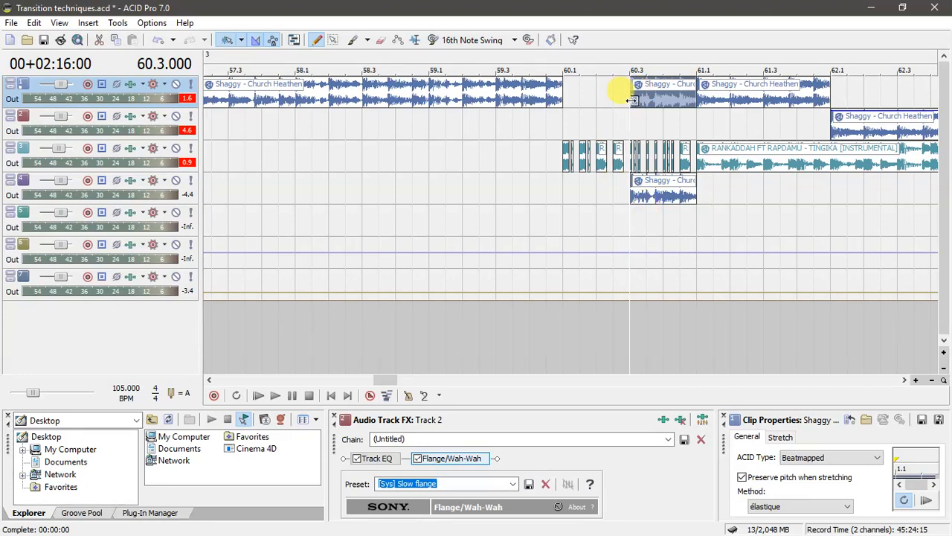
key(Delete)
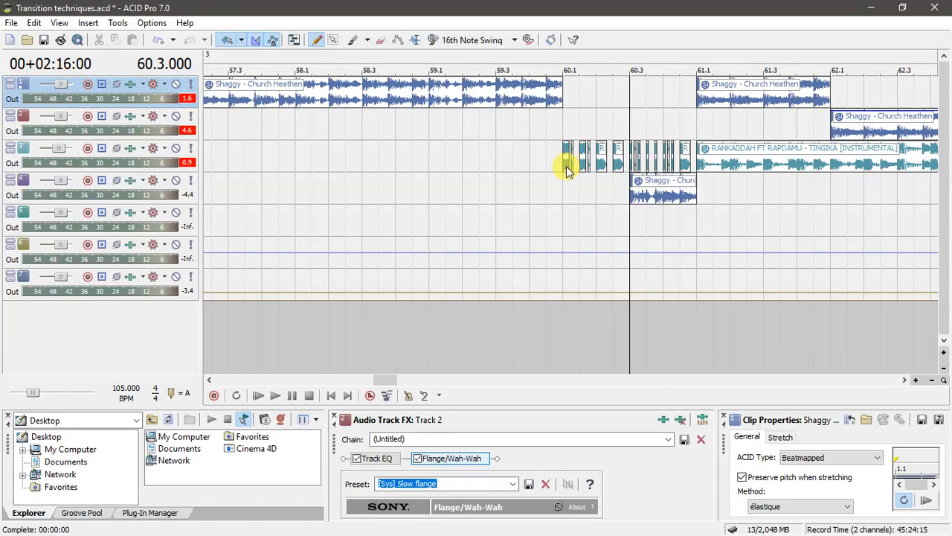
Play the short chopped clips on track 3 starting from bar 59.4, then stop playback
click(537, 143)
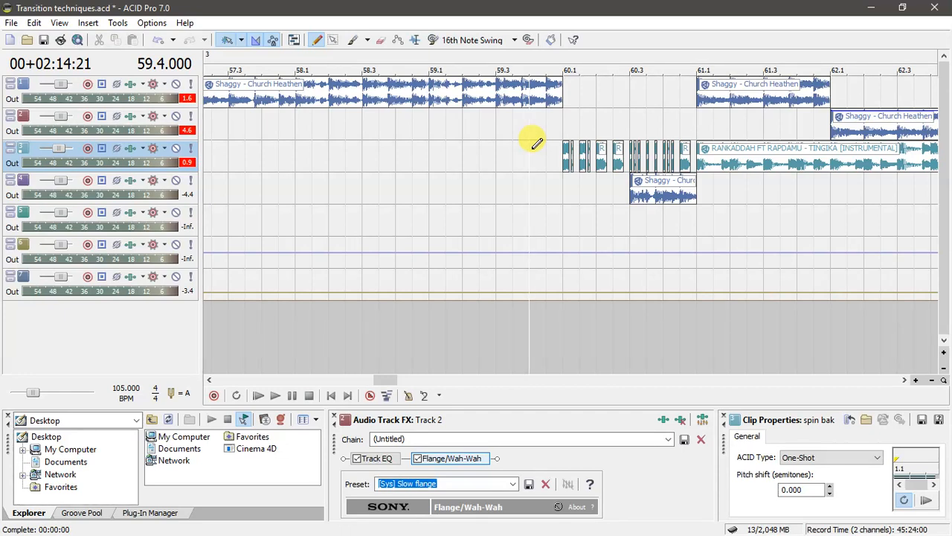
key(space)
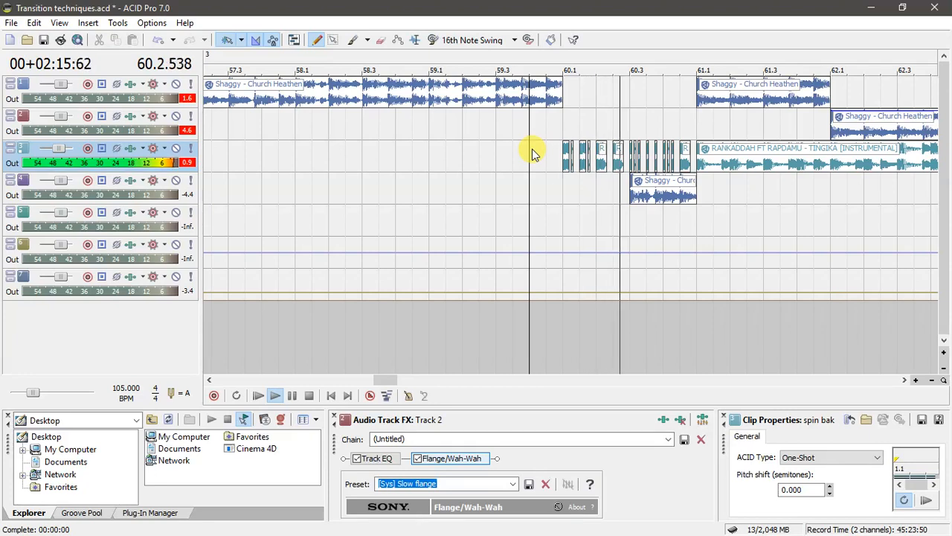
key(space)
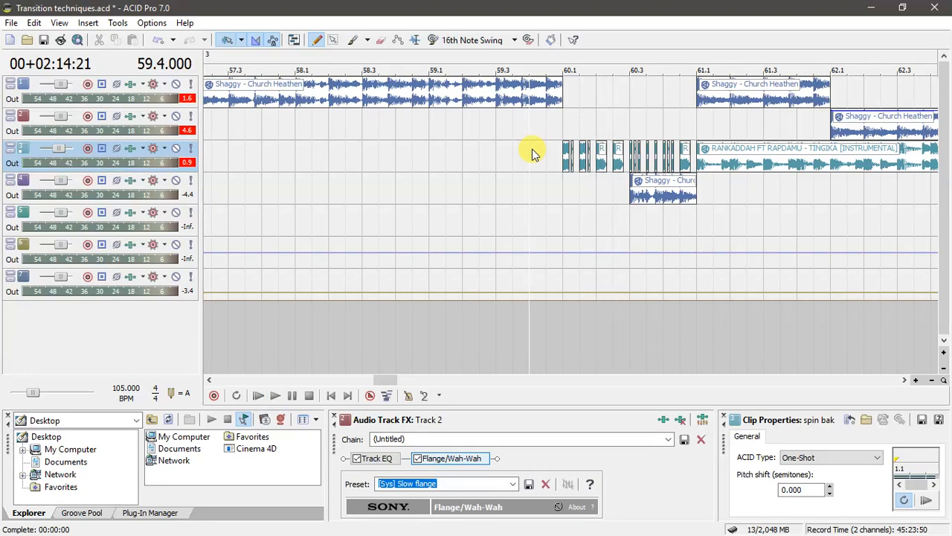
Inspect the track 4 clip at bar 60.3 and play the transition into it from bar 59.2
click(628, 190)
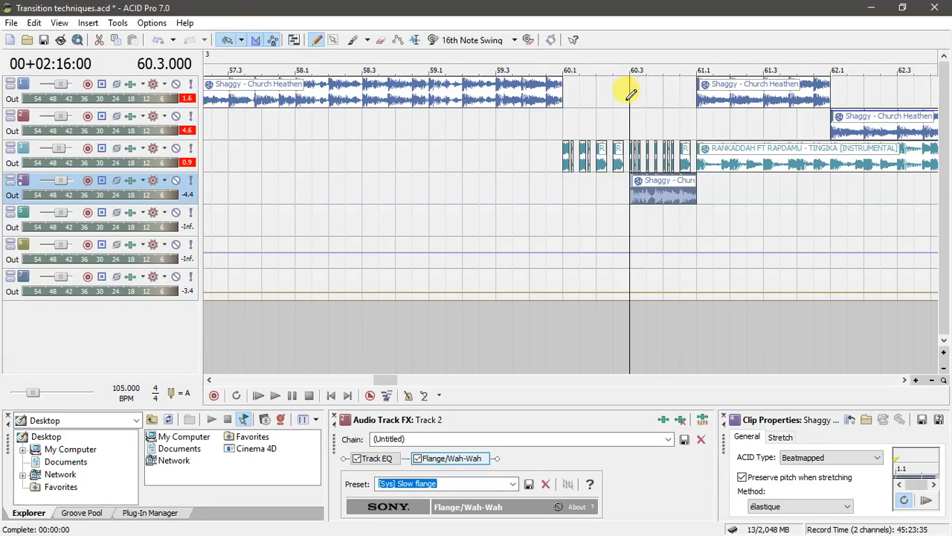
click(564, 124)
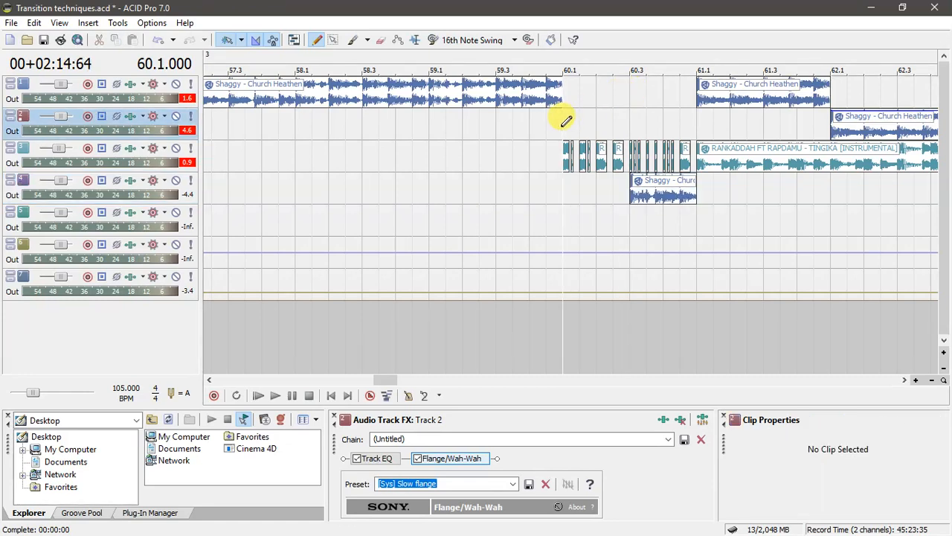
click(461, 119)
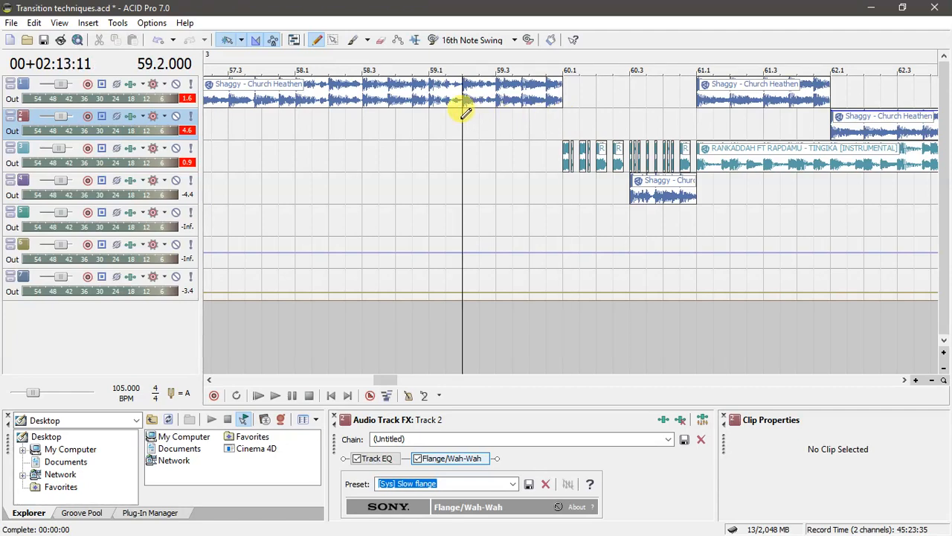
key(space)
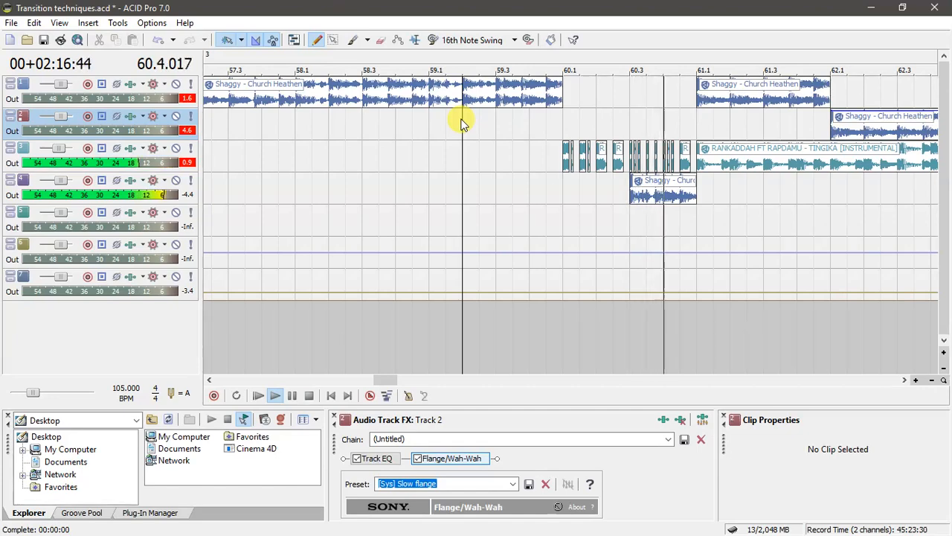
key(space)
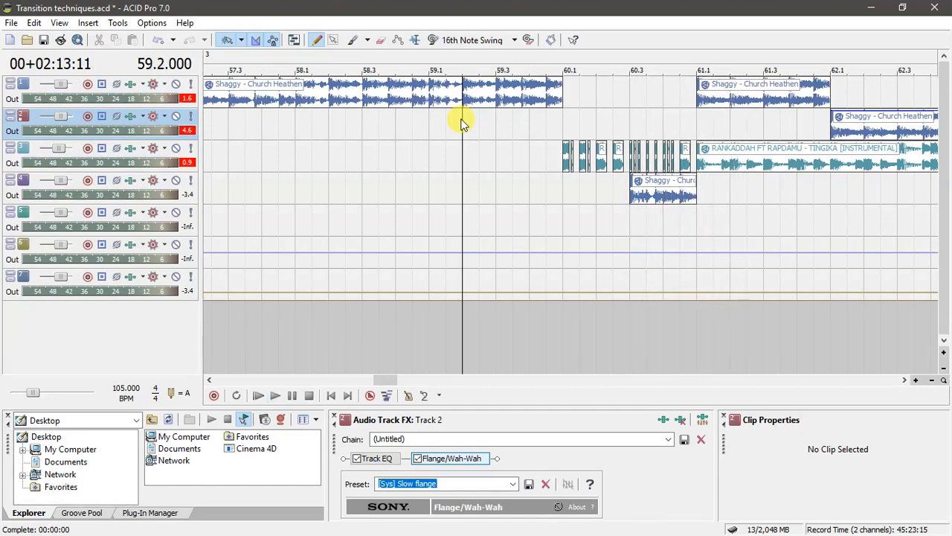
Play the basic style 4 transition from bar 73.1 and stop at bar 83.1
scroll(462, 123, down, 3)
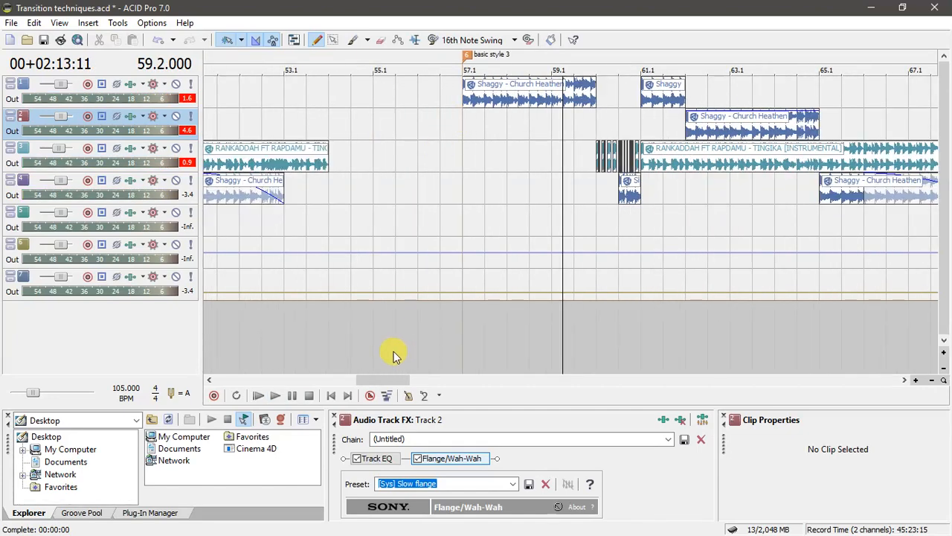
drag(393, 380, 449, 377)
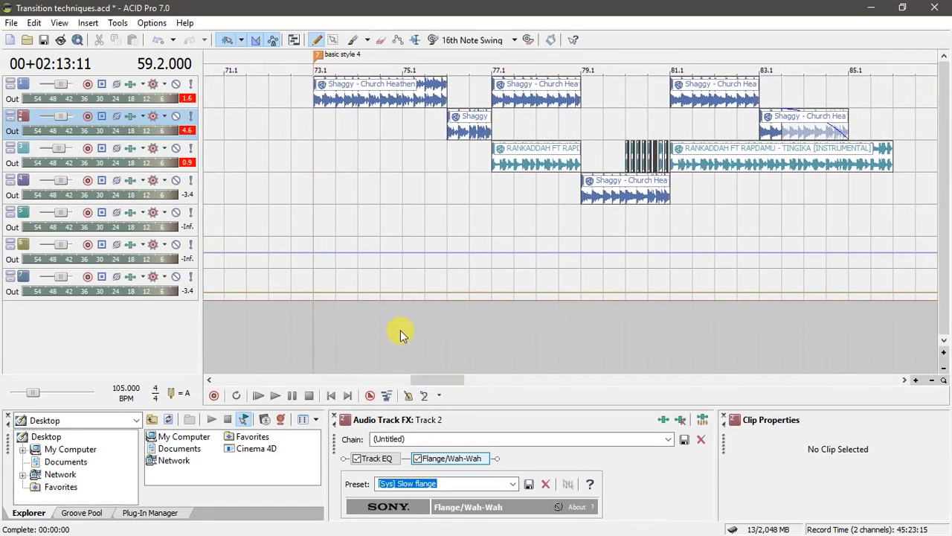
click(315, 176)
scroll(314, 182, down, 2)
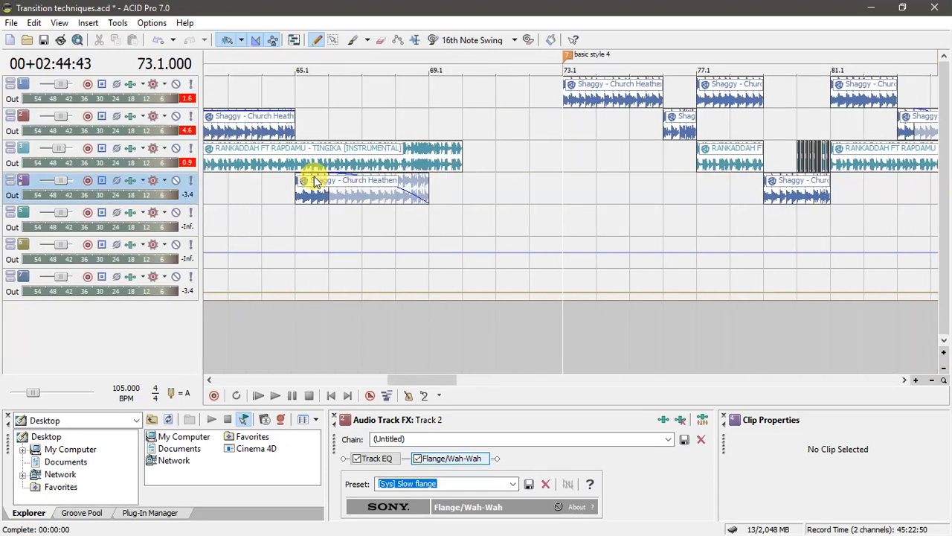
drag(425, 381, 448, 378)
key(space)
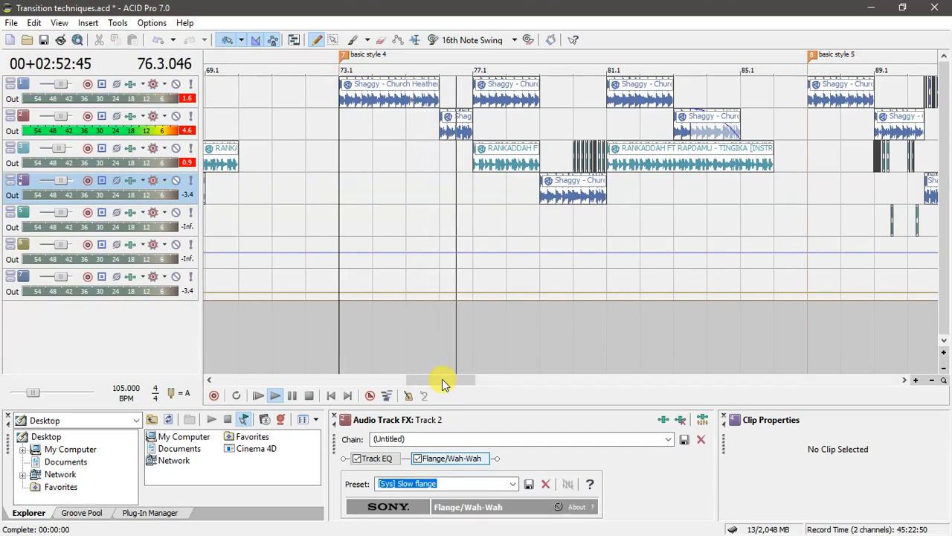
drag(443, 382, 450, 383)
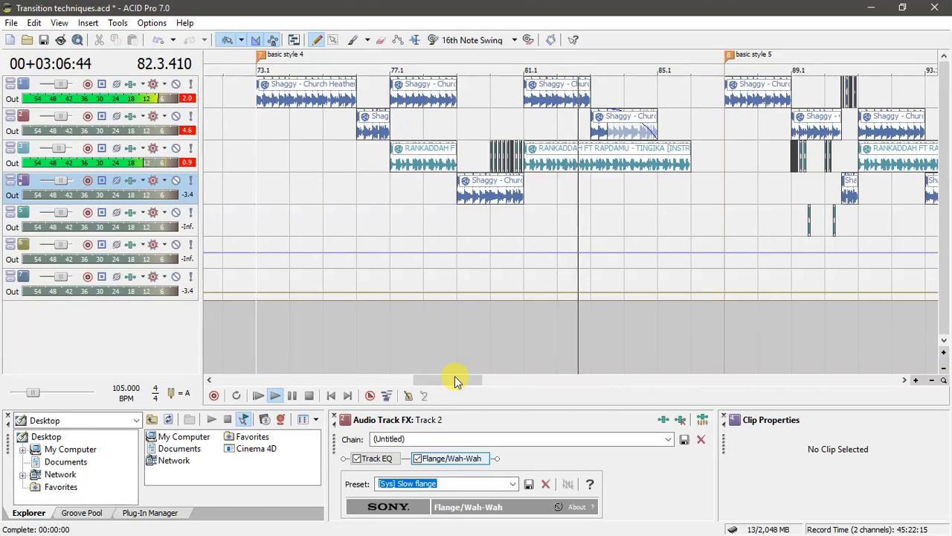
click(590, 183)
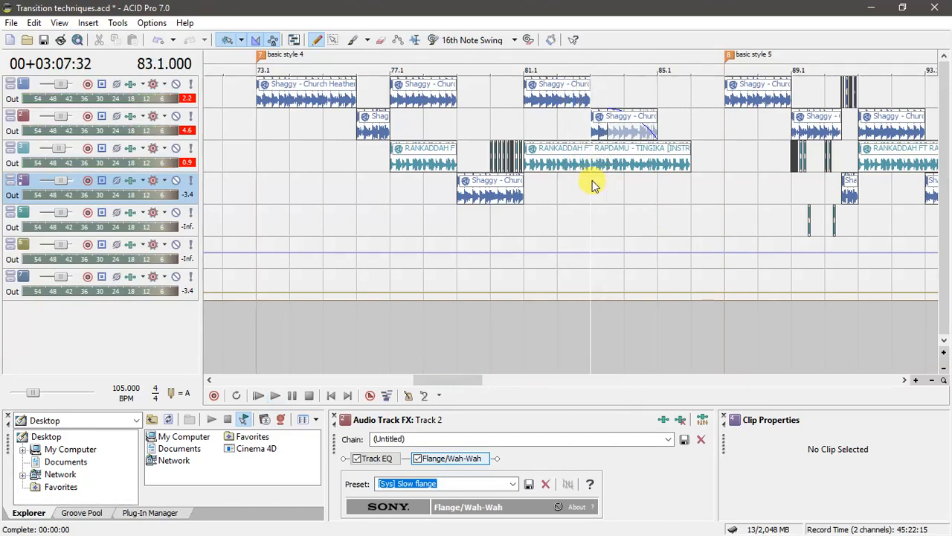
Examine the basic style 4 clips starting at bars 76.1, 77.1 and 79.1 on tracks 2, 3 and 4
click(358, 132)
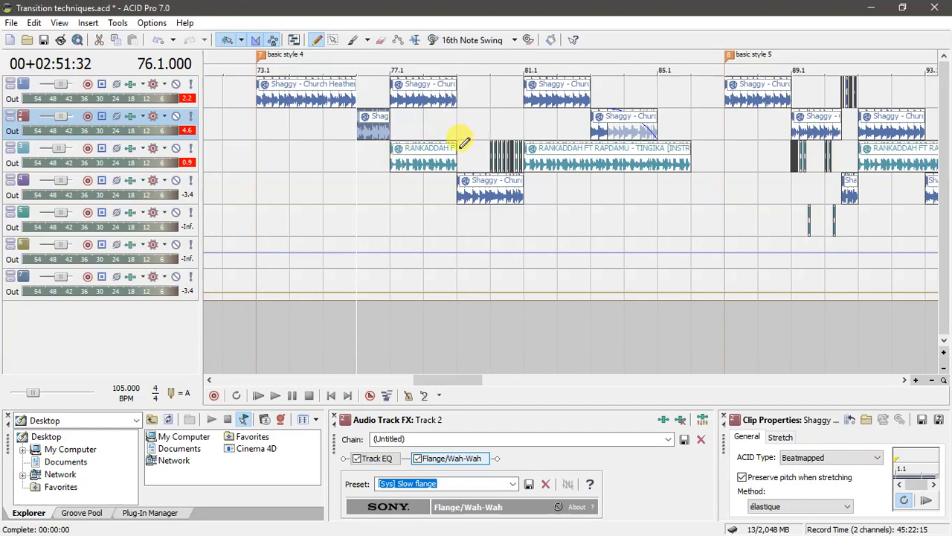
click(390, 154)
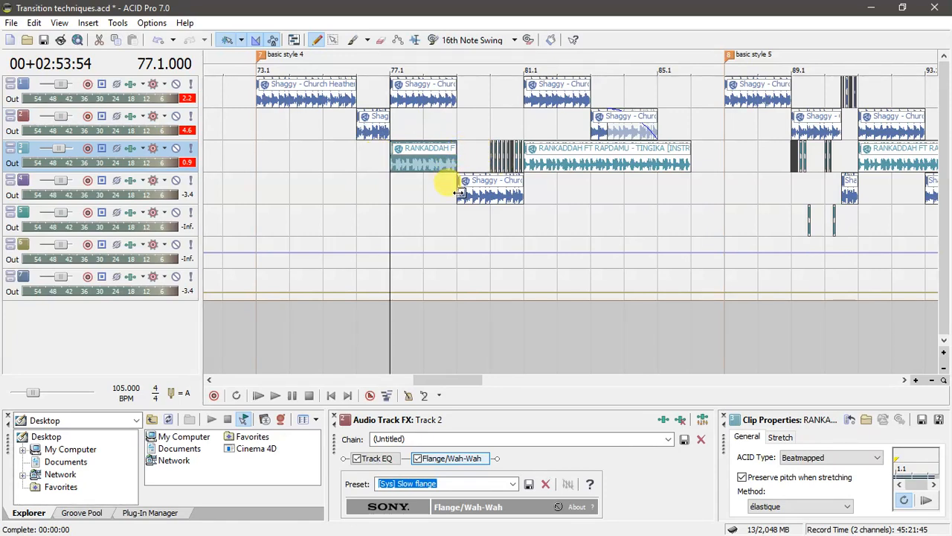
click(458, 192)
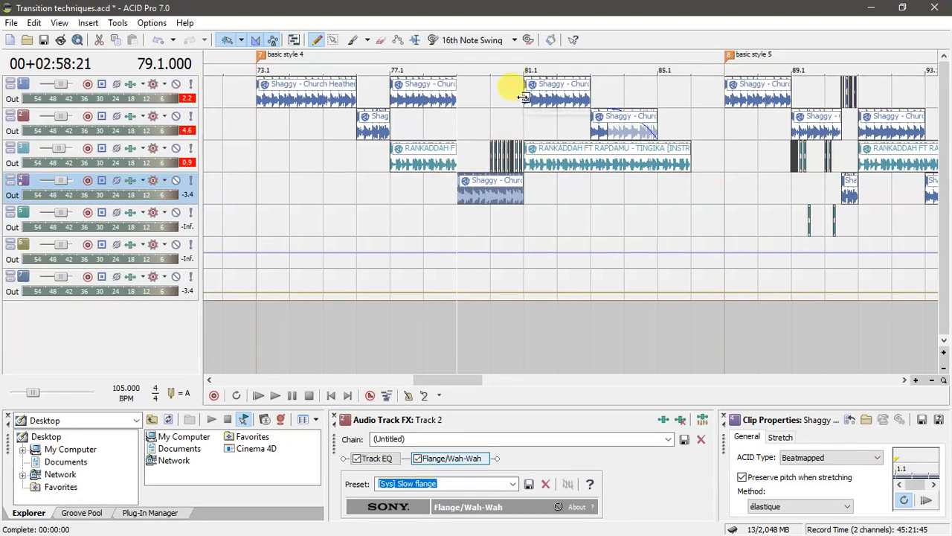
Play the basic style 4 transition from bar 73.1, following the playback along the timeline toward the basic style 5 section
click(260, 183)
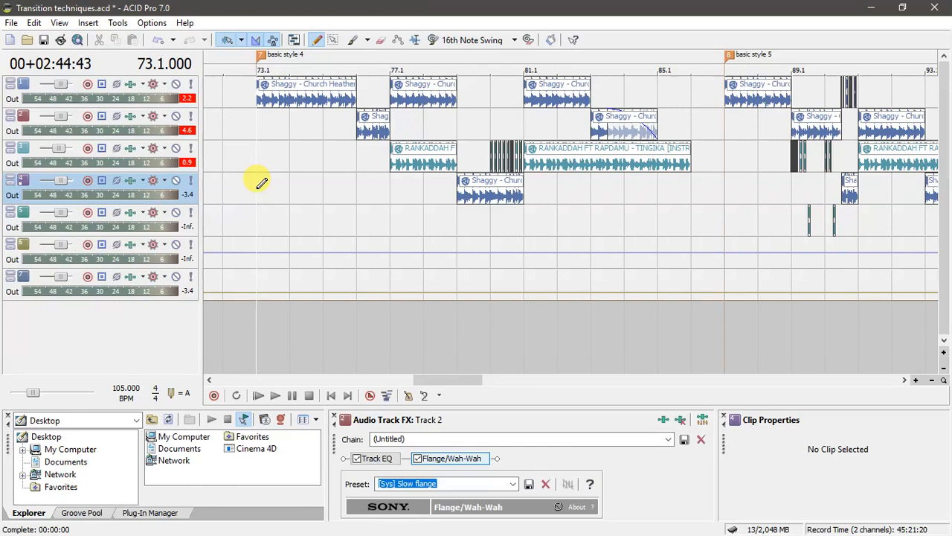
key(space)
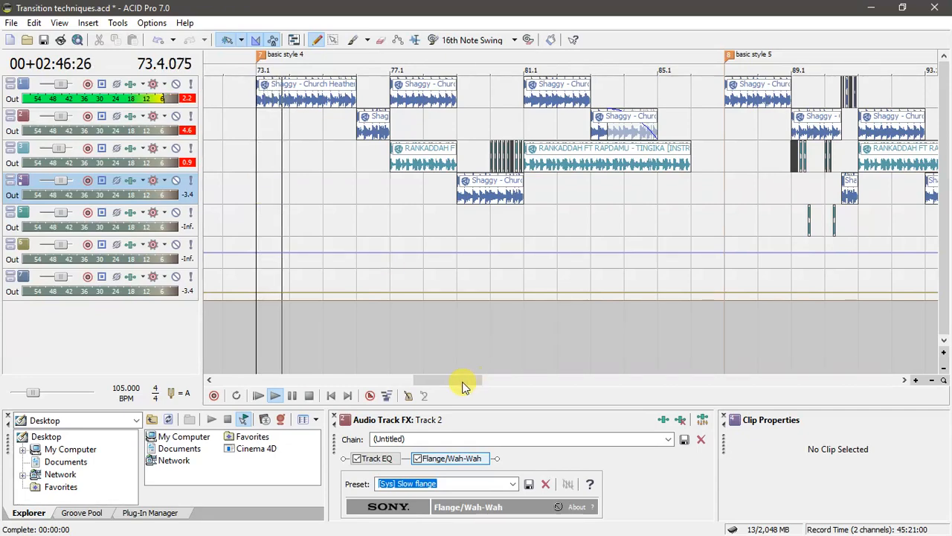
drag(460, 382, 474, 378)
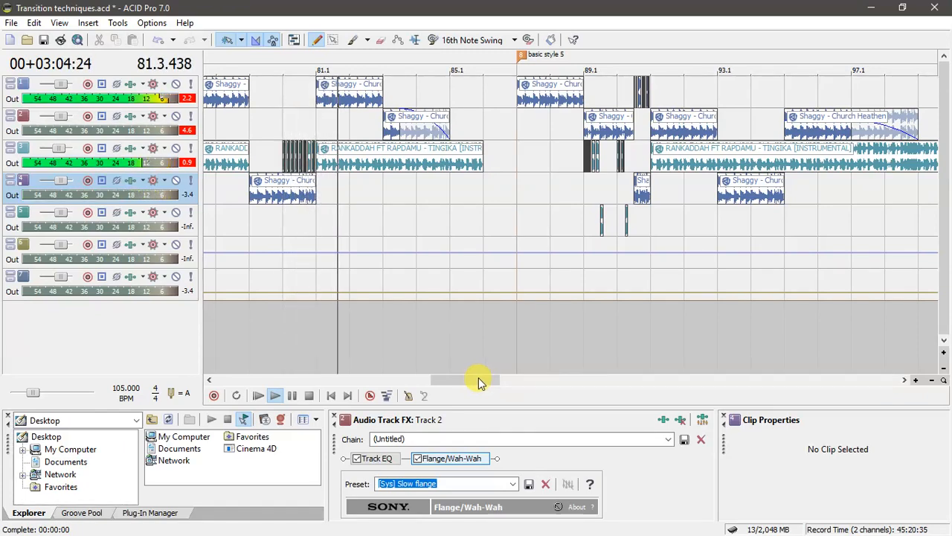
drag(479, 377, 484, 376)
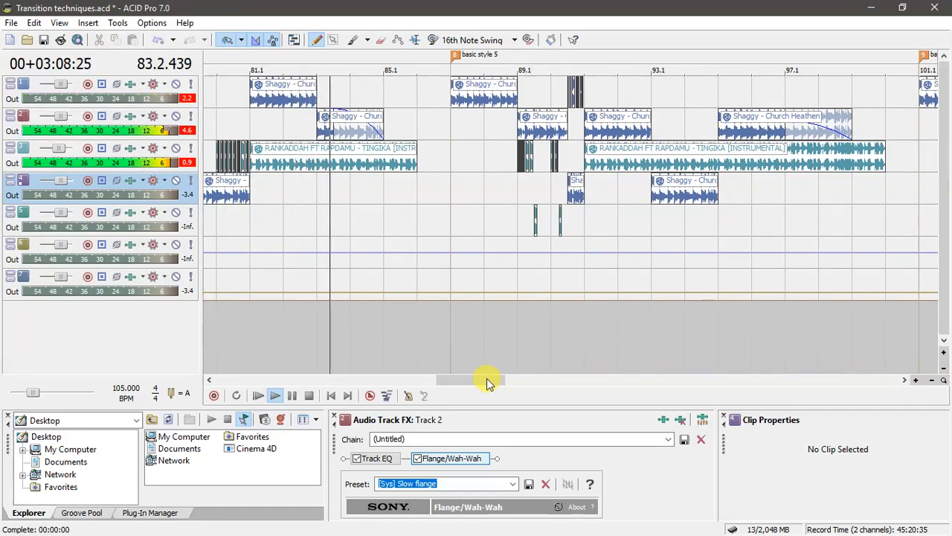
drag(486, 377, 496, 377)
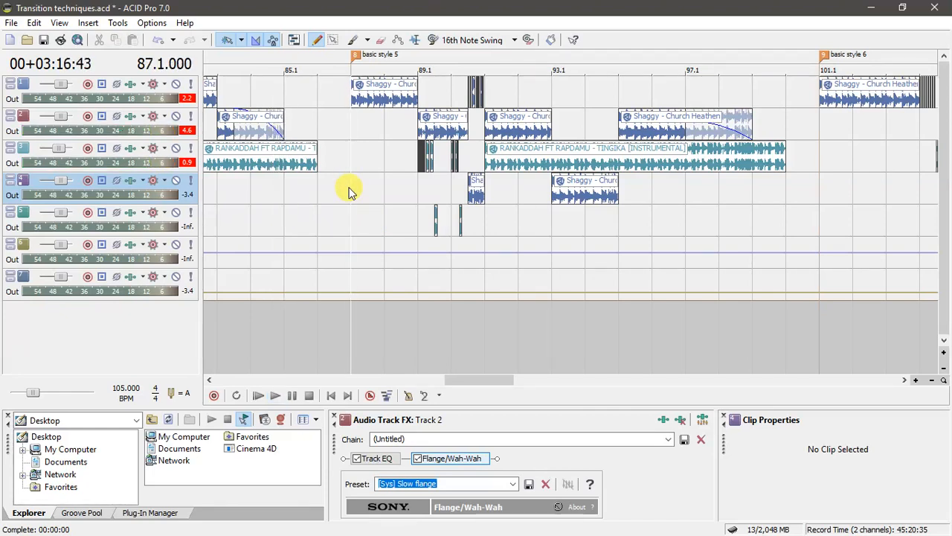
Play the basic style 5 transition from bar 87.1 and stop at bar 95.1
drag(456, 383, 470, 380)
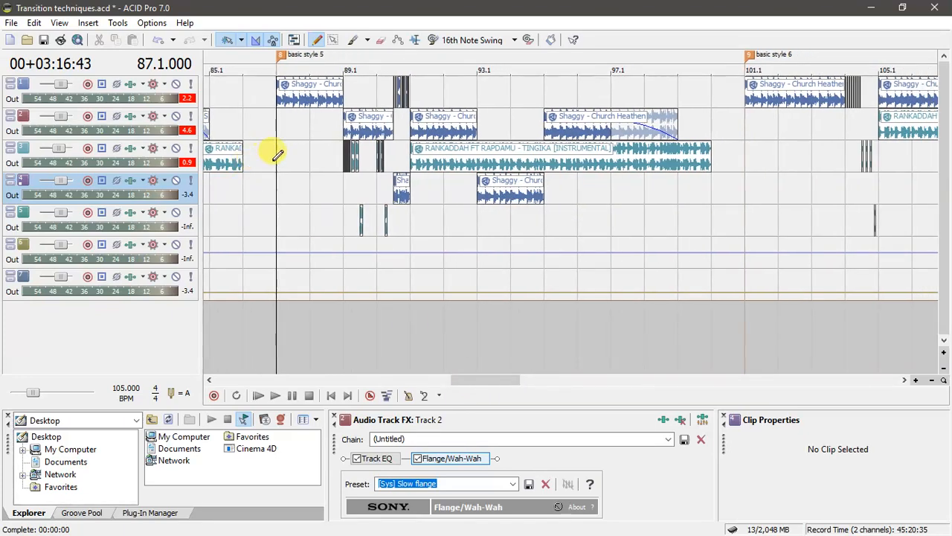
click(281, 154)
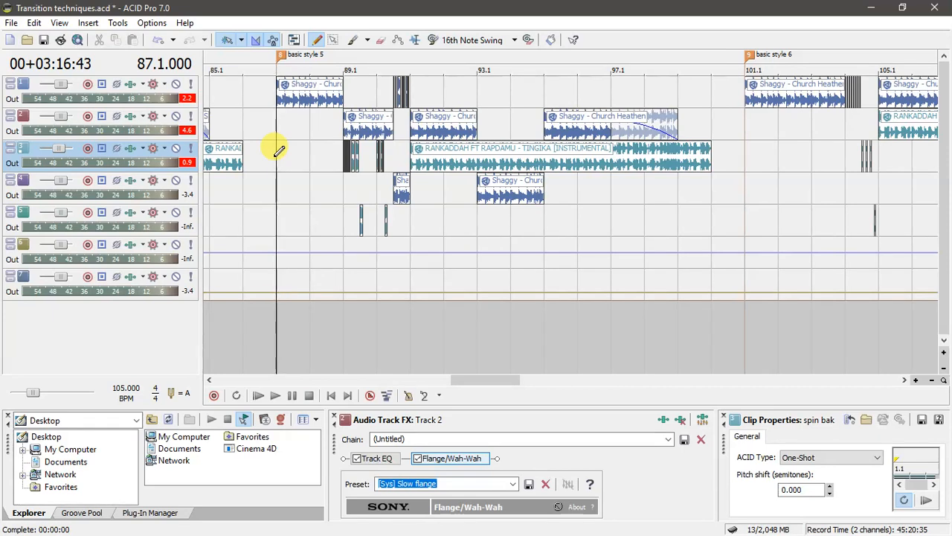
key(space)
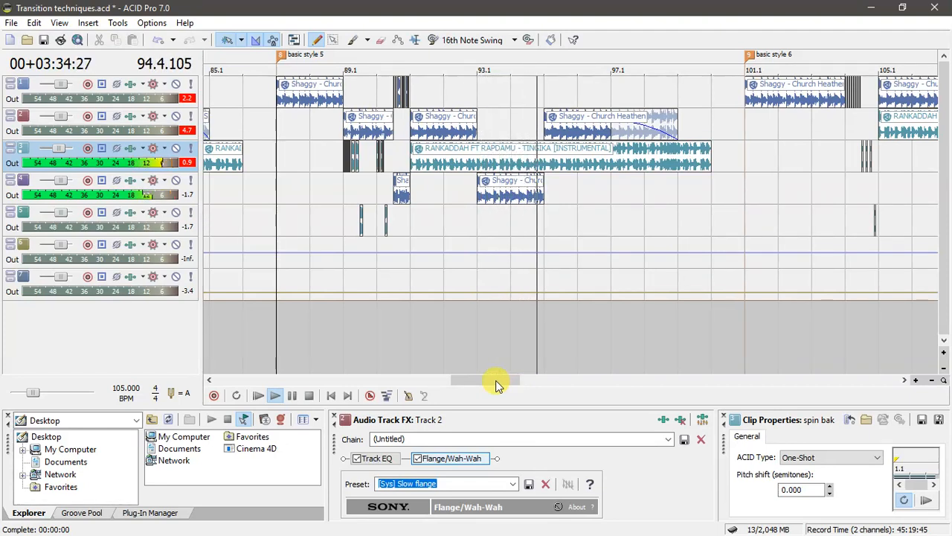
click(546, 216)
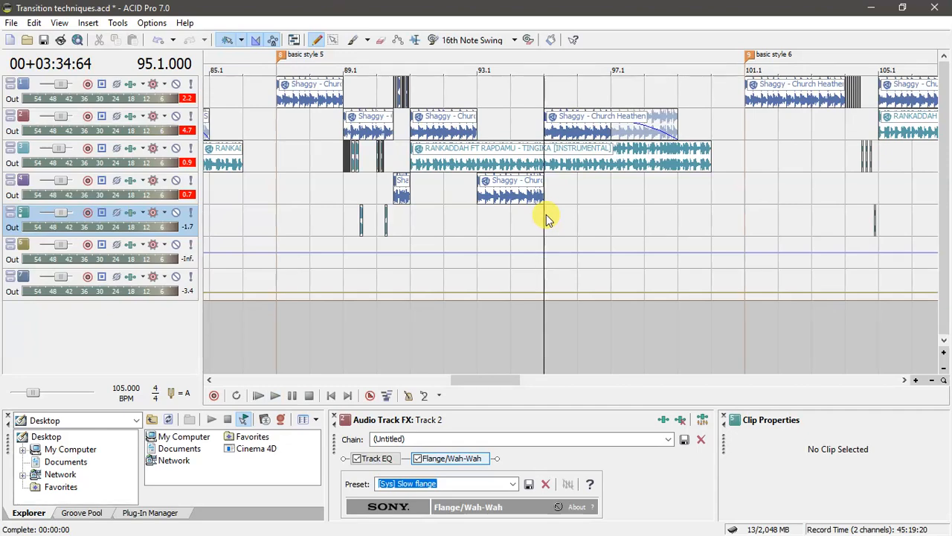
Show the audio effects chain of track 5 and solo that track
click(311, 149)
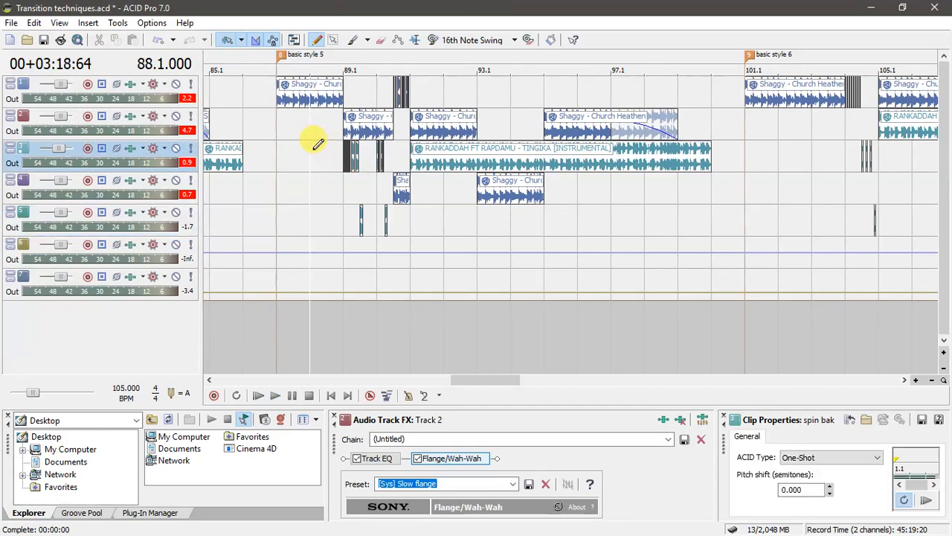
scroll(316, 147, up, 4)
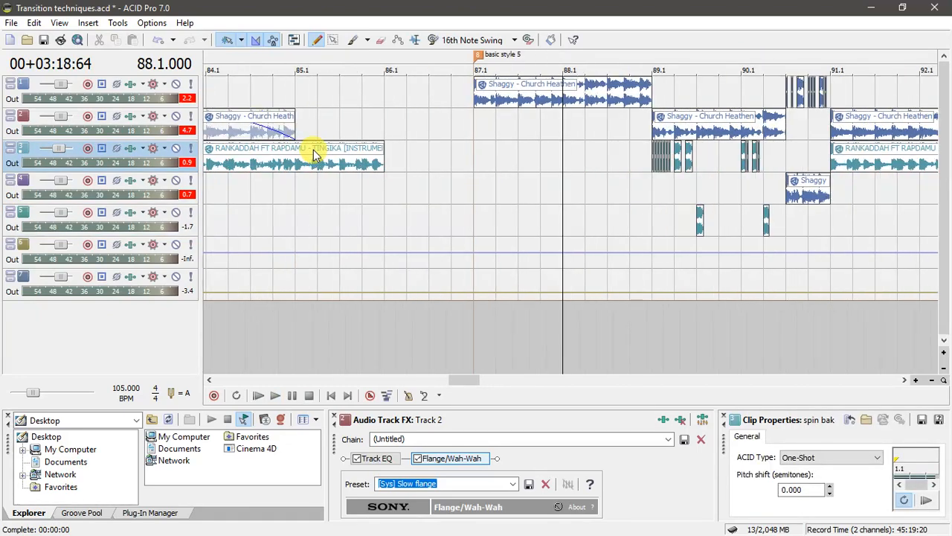
click(81, 227)
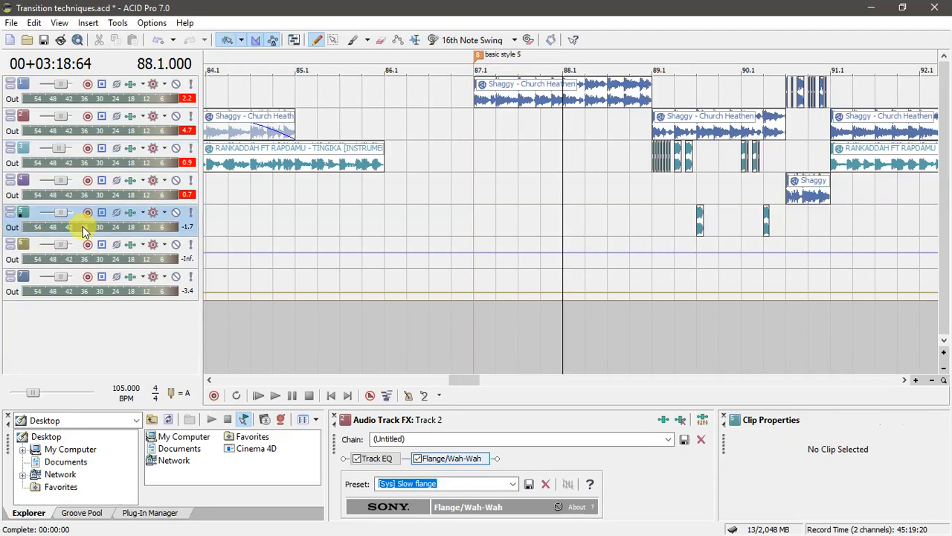
click(127, 213)
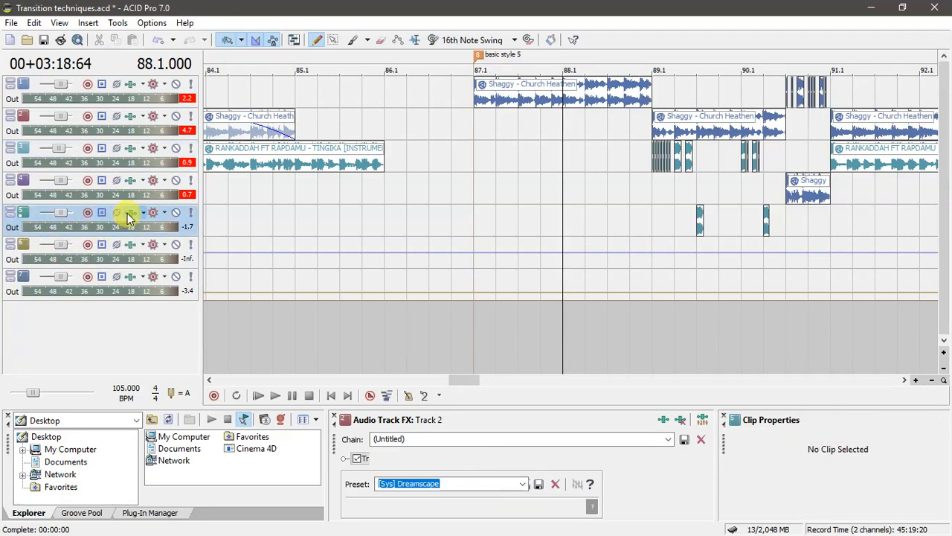
click(191, 213)
Play the two short track 5 clips at bars 89.3 and 90.2 one after the other, stopping playback after each
click(700, 217)
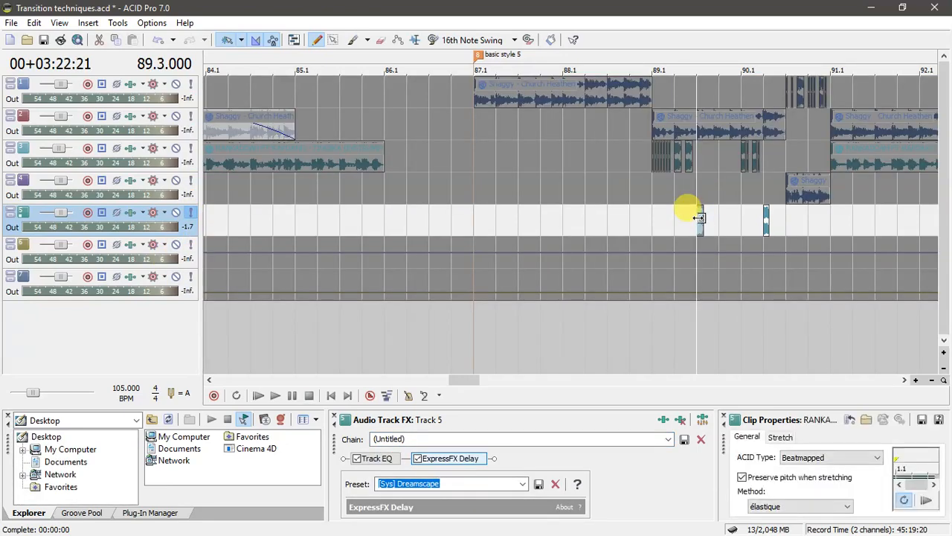
key(space)
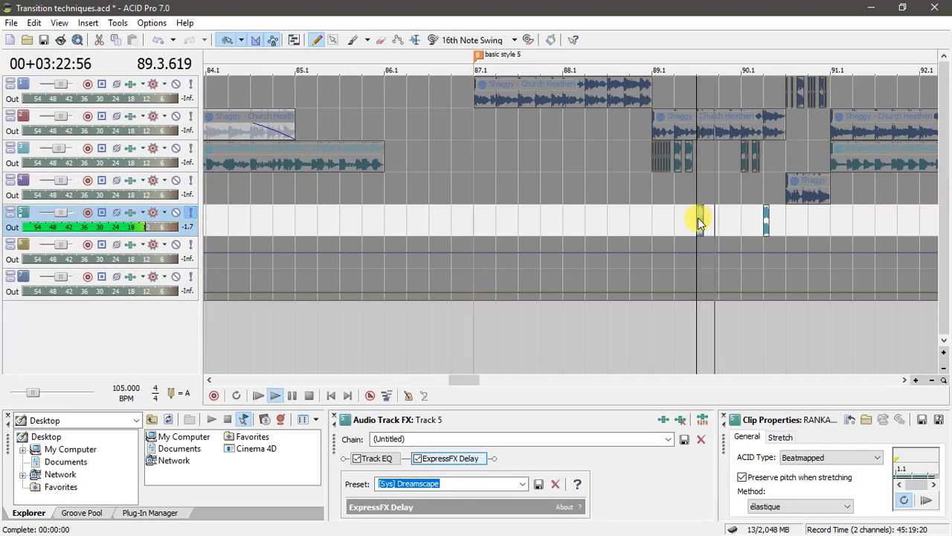
key(space)
key(space)
key(space)
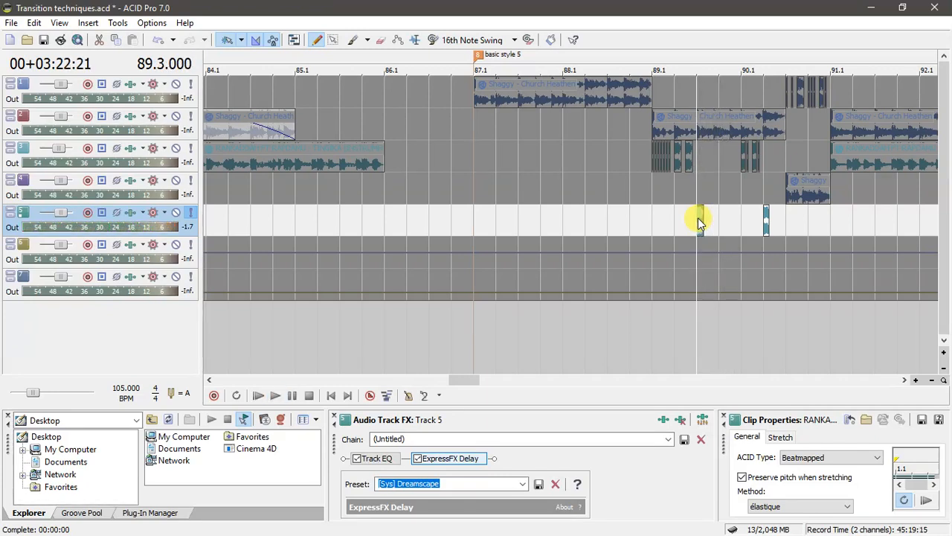
click(766, 224)
key(space)
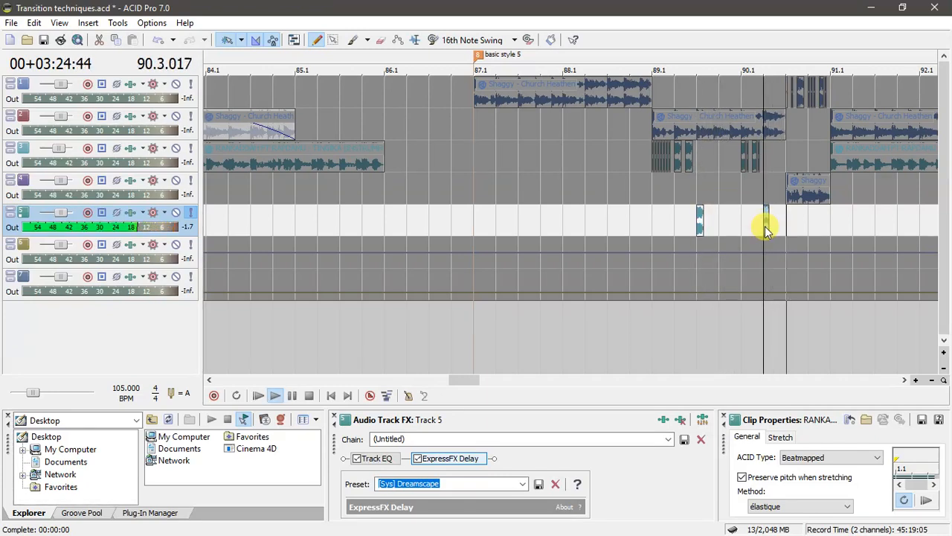
key(space)
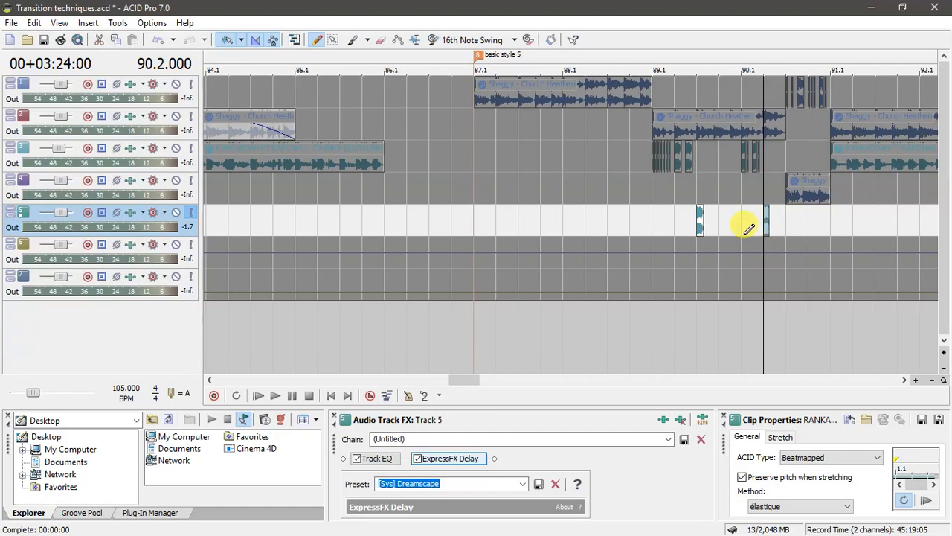
Turn off solo on track 5 and place the cursor at bar 89.1 to view the basic style 5 clips
click(190, 214)
click(652, 189)
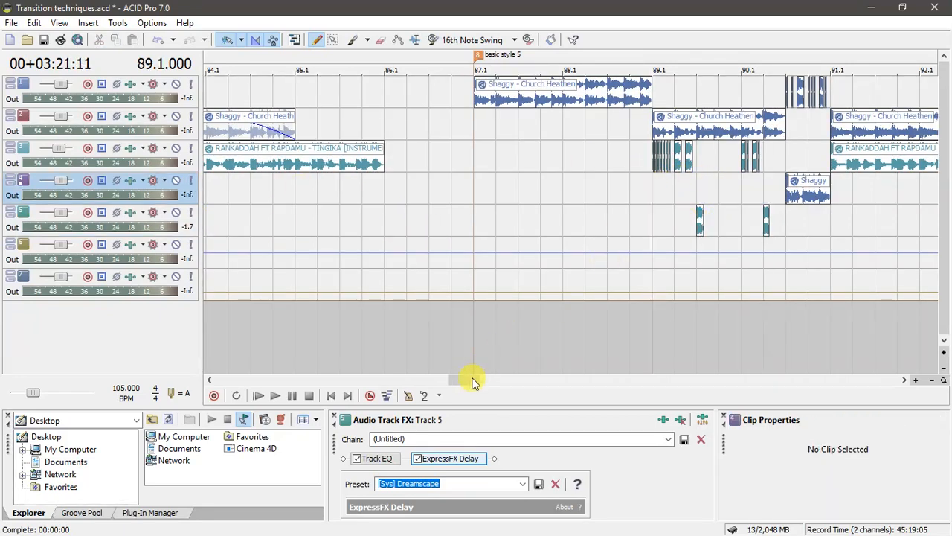
drag(466, 382, 472, 383)
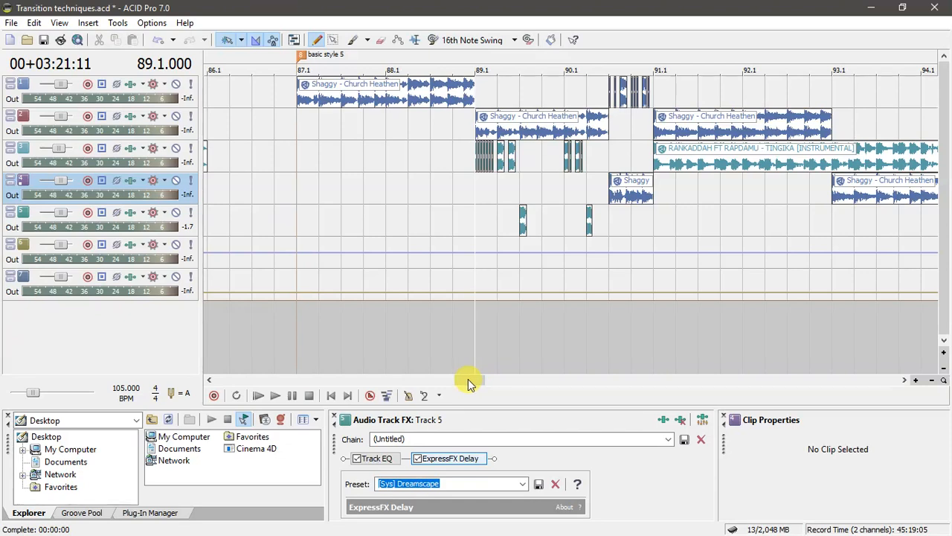
drag(468, 378, 474, 379)
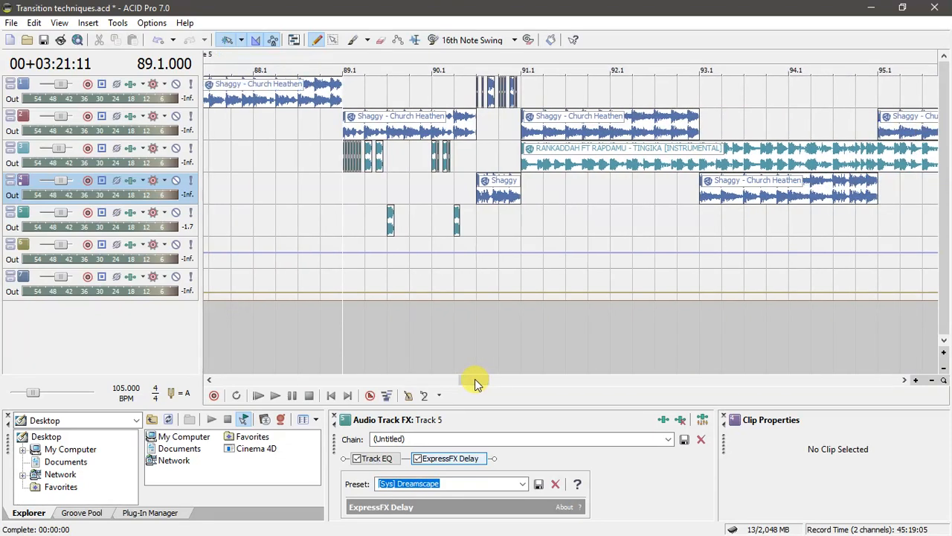
click(348, 213)
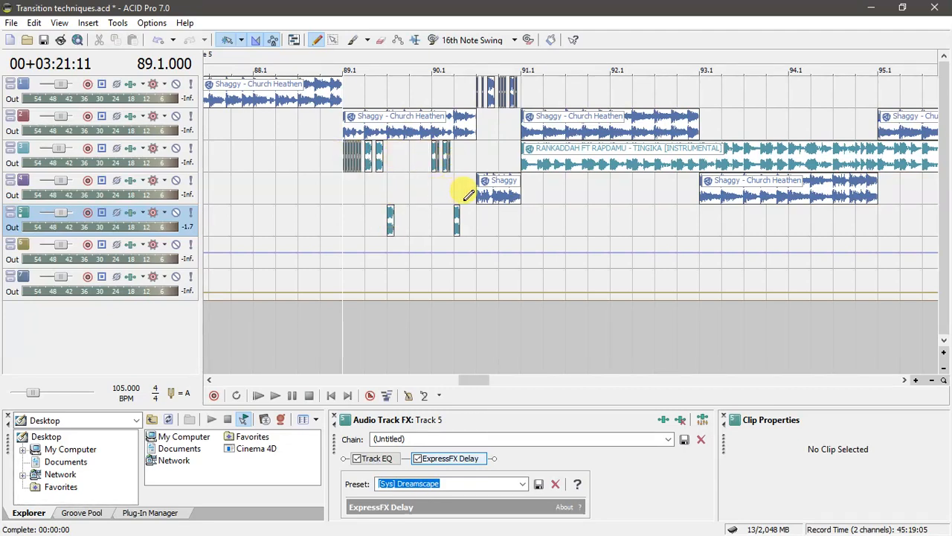
Play the basic style 5 clips from bar 88.2 and stop at the track 4 clip at bar 90.3
click(276, 128)
key(space)
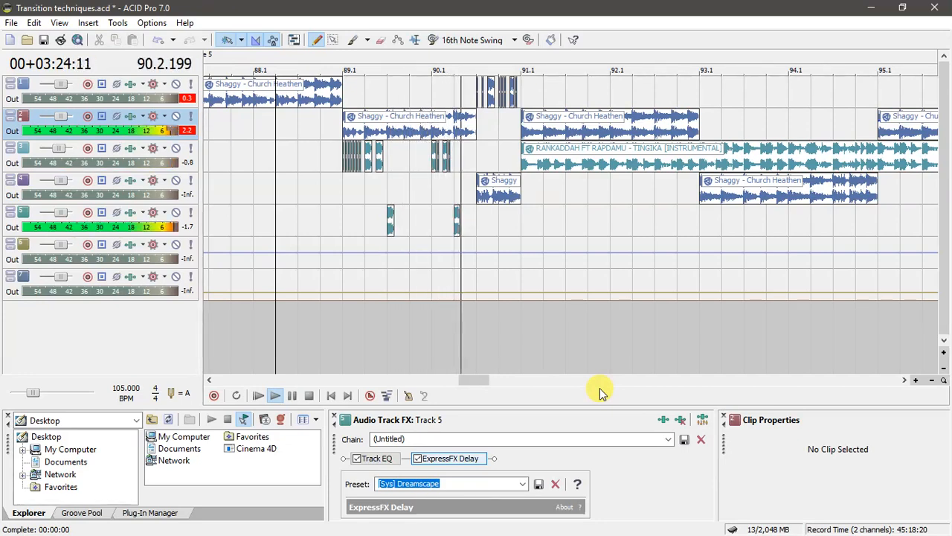
click(473, 174)
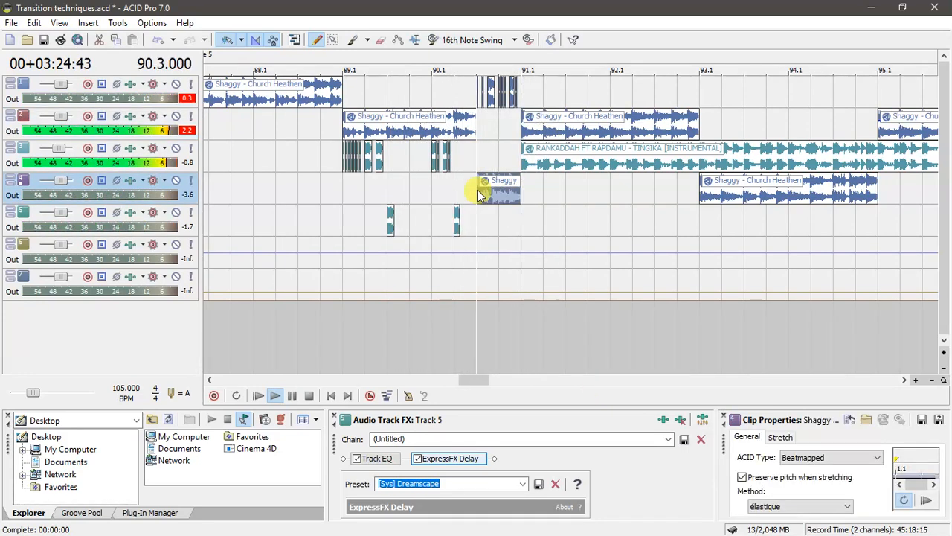
Inspect the track 2 clip starting at bar 89.1 and the track 4 clip starting at bar 90.3
click(344, 131)
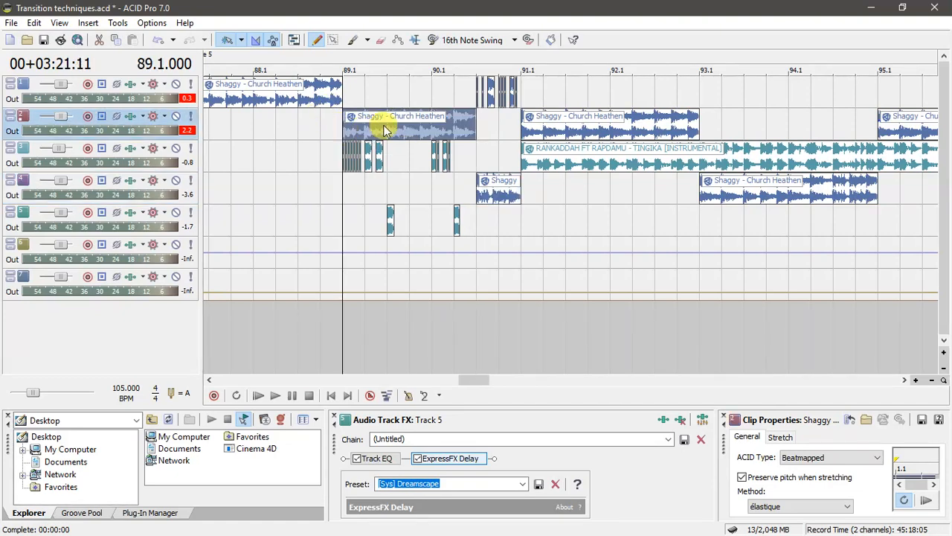
click(478, 192)
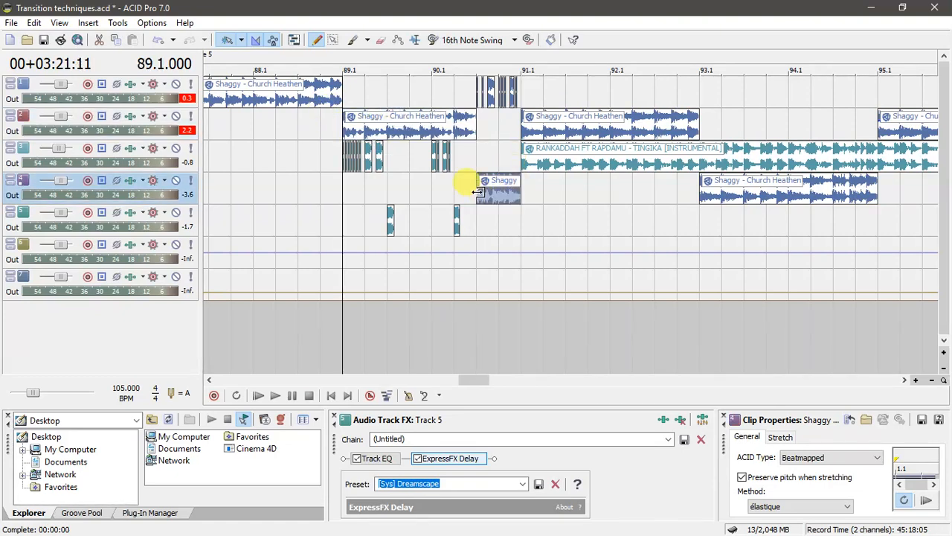
click(478, 191)
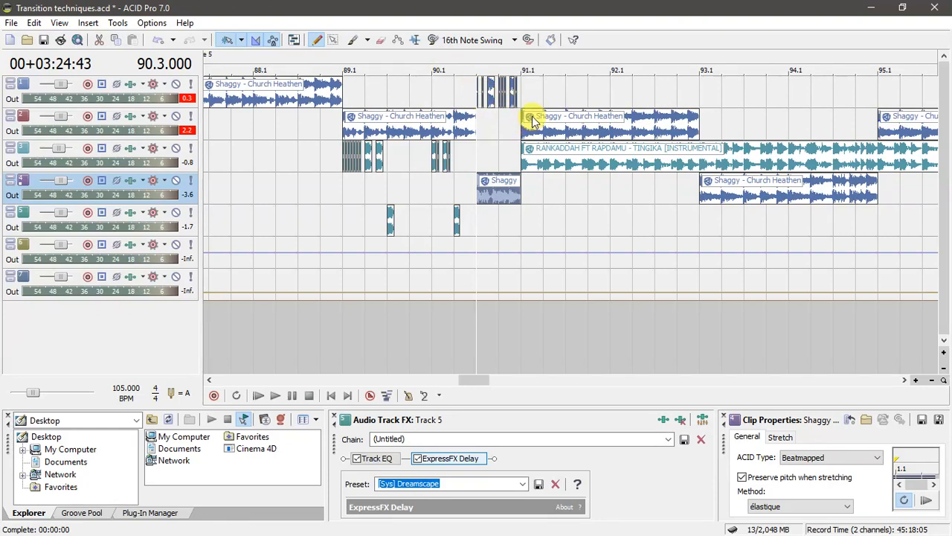
Play the transition into the track 4 clip from bar 90.2, then move the cursor to that clip's end at bar 91.1
click(456, 146)
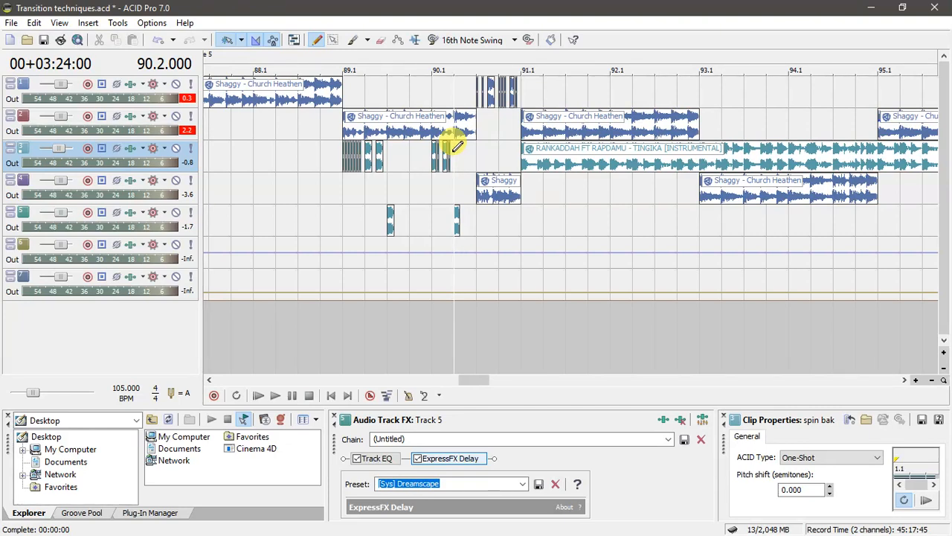
key(space)
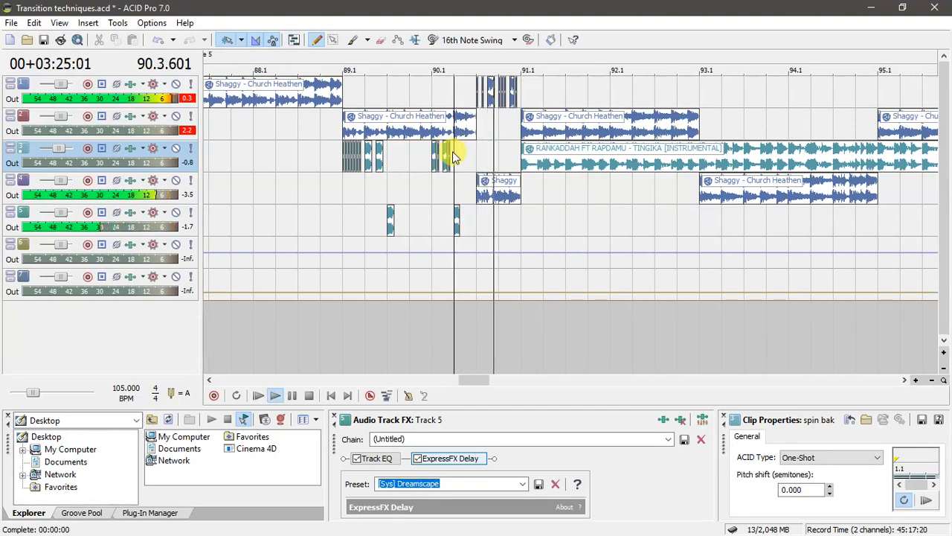
key(space)
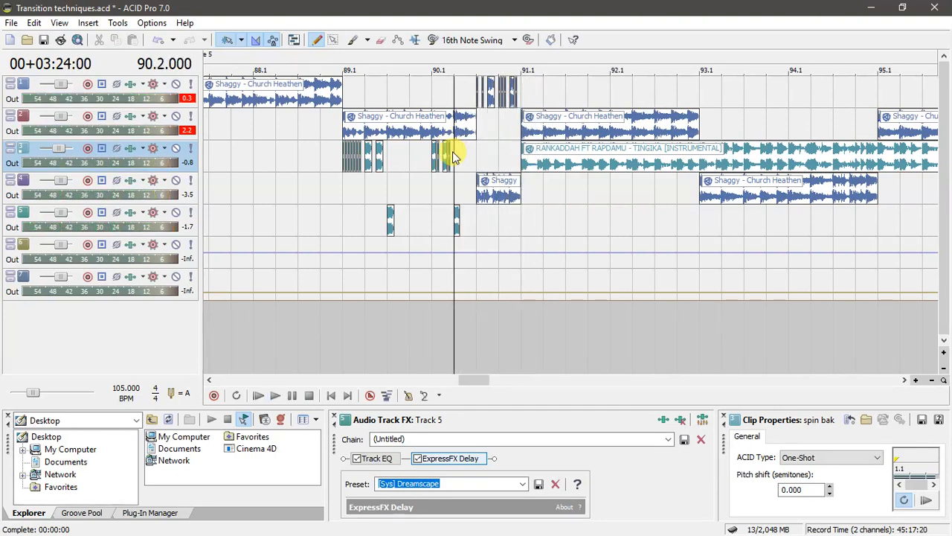
click(519, 190)
Place the cursor at the start of basic style 6 at bar 101.1 and bring its clips into view
scroll(520, 191, down, 4)
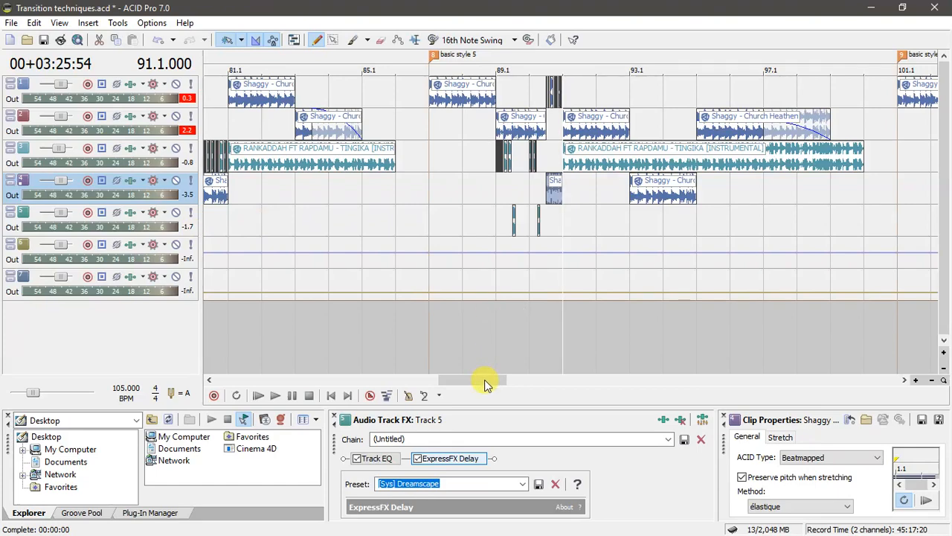
drag(484, 380, 523, 379)
click(446, 187)
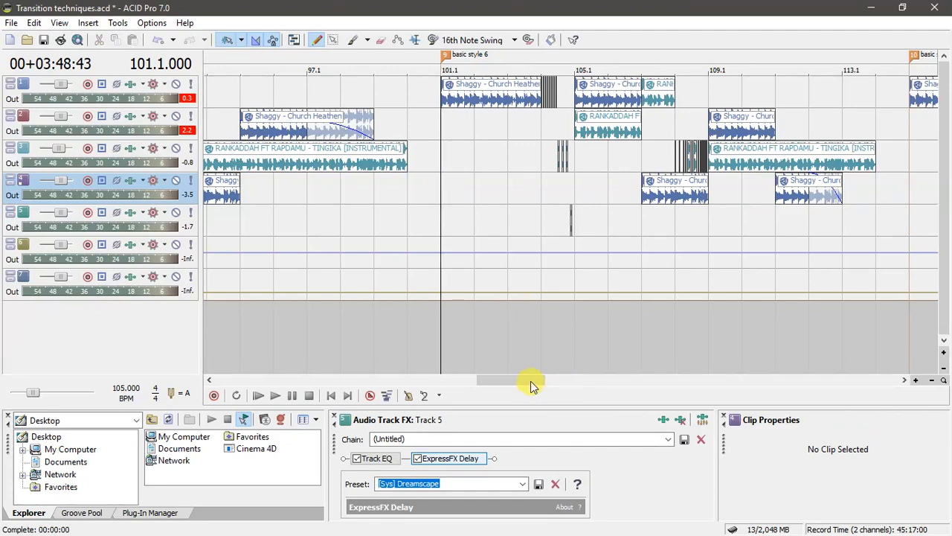
drag(531, 381, 540, 380)
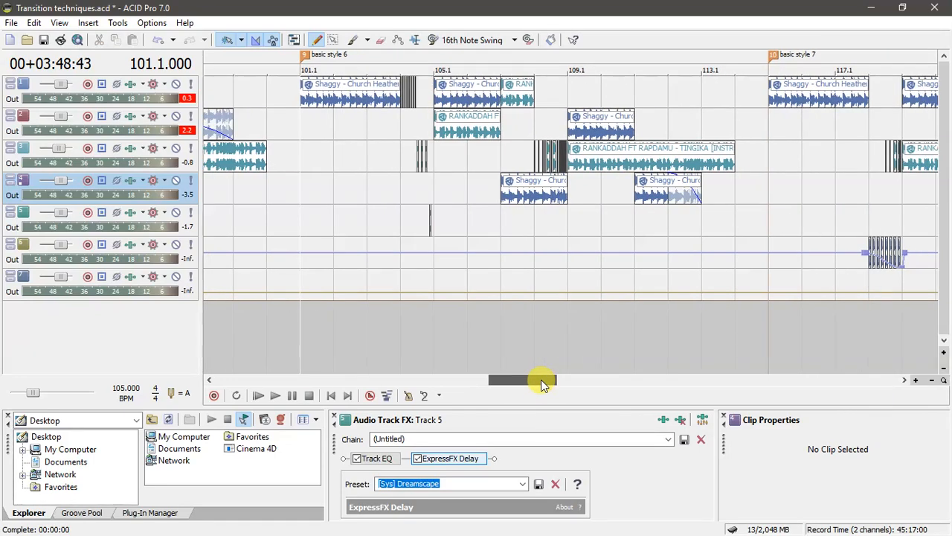
click(303, 154)
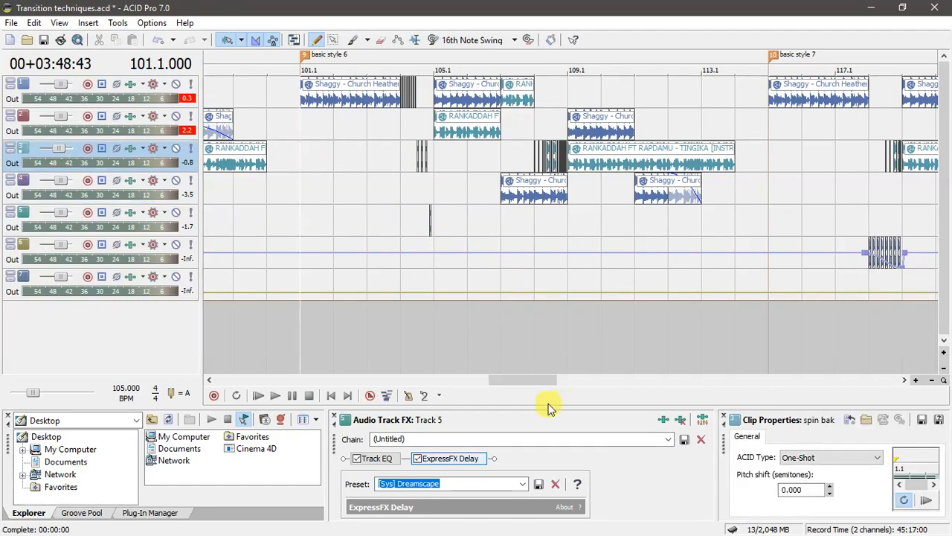
drag(531, 380, 533, 381)
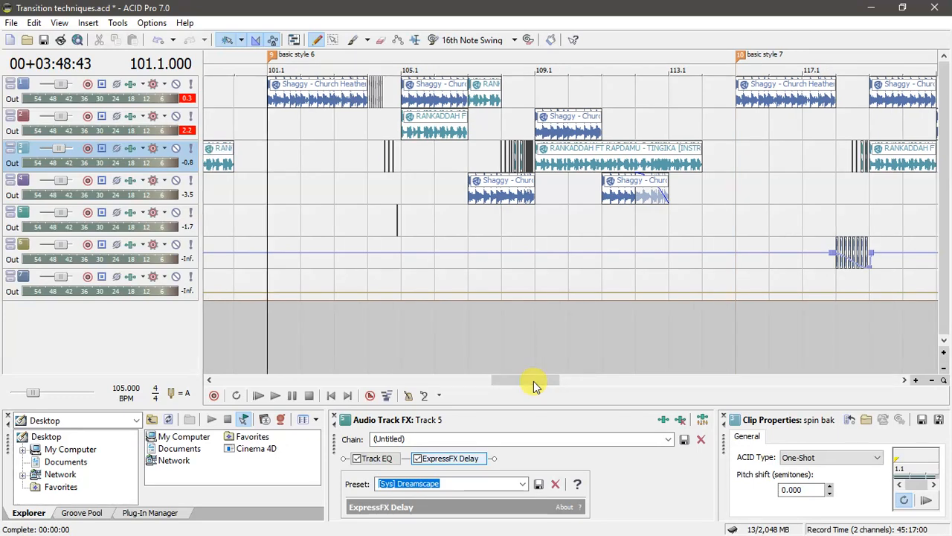
Play basic style 6 from bar 101.1, then stop and return the cursor to its start
key(space)
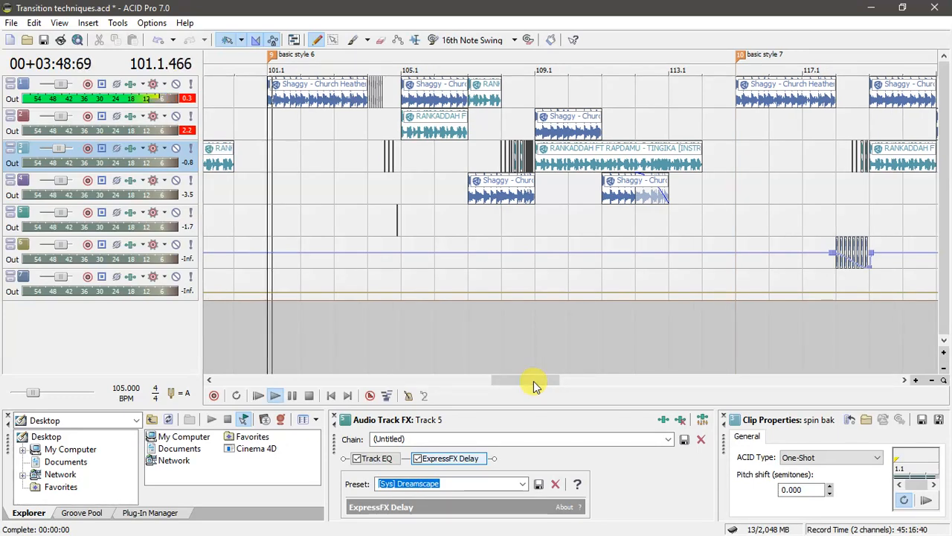
drag(534, 381, 532, 380)
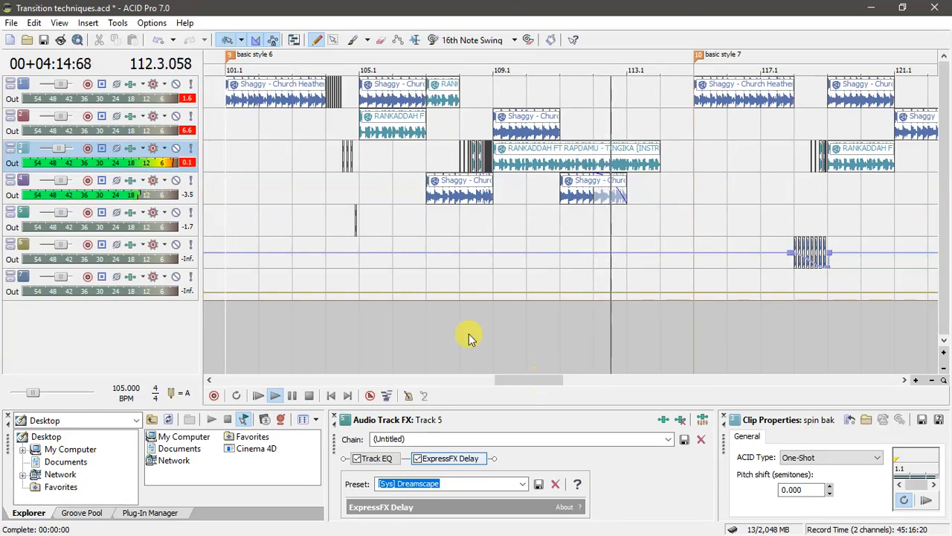
click(233, 222)
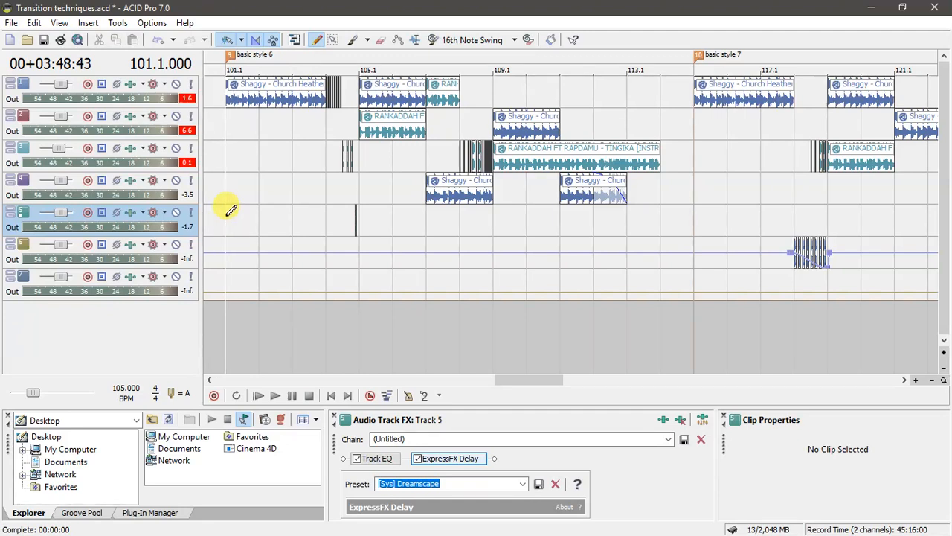
Examine the track 1 clip and the short cuts following it at bar 104.1, leaving the cursor at bar 103.3
click(298, 176)
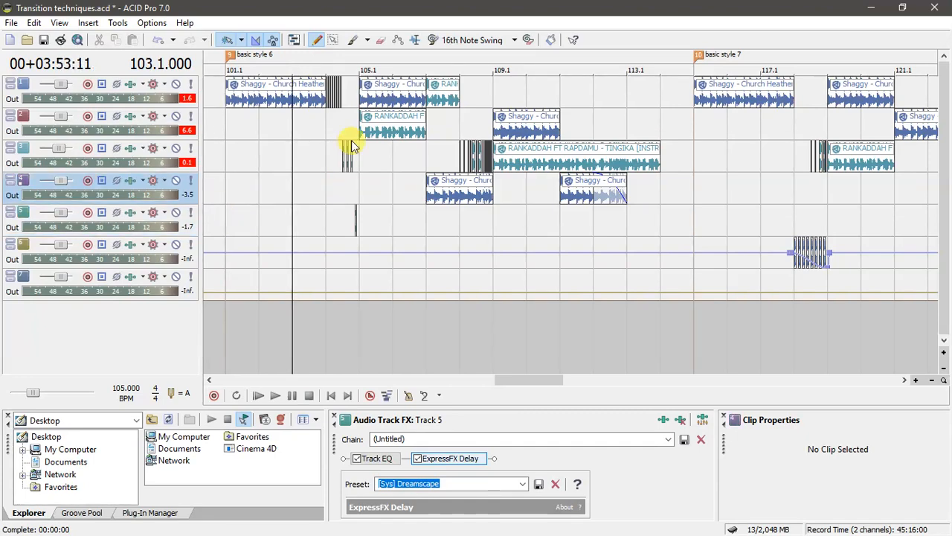
click(333, 123)
scroll(330, 130, up, 5)
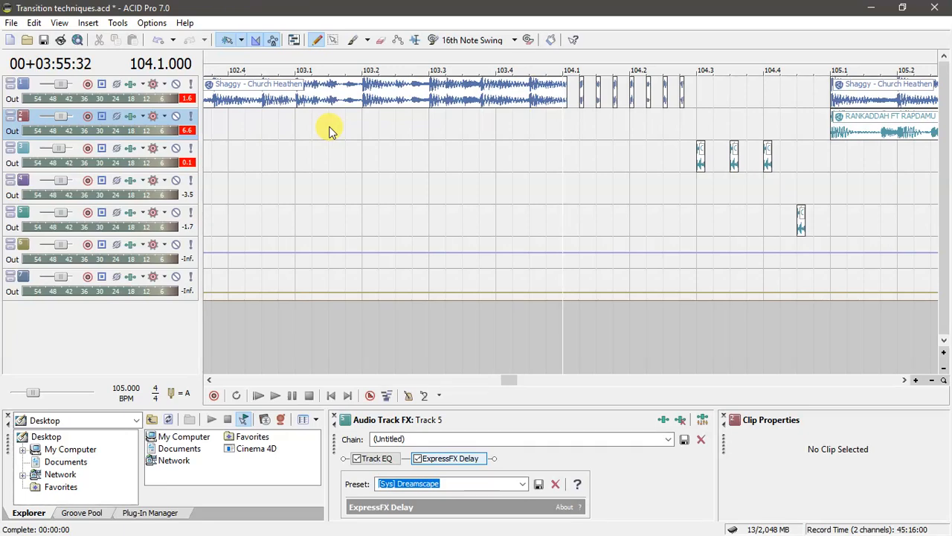
scroll(330, 130, down, 1)
scroll(329, 131, down, 1)
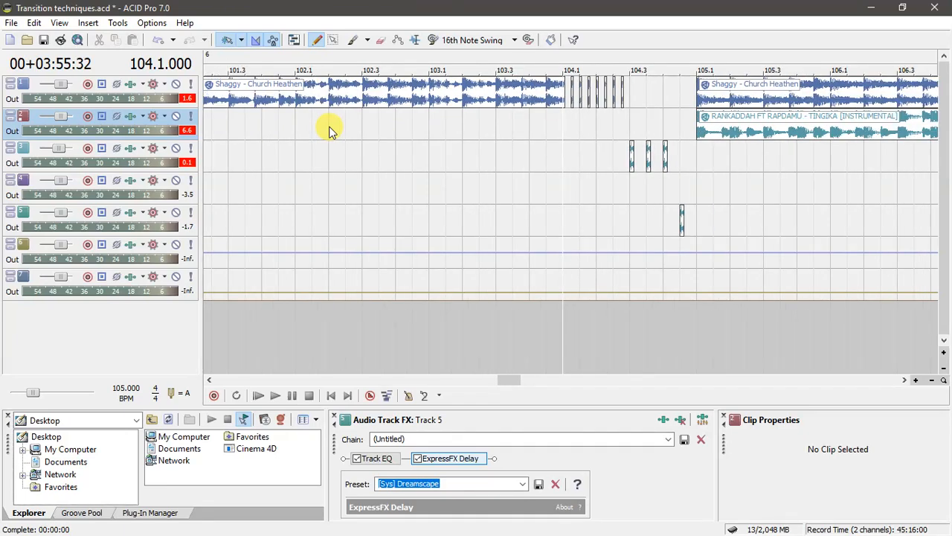
click(497, 131)
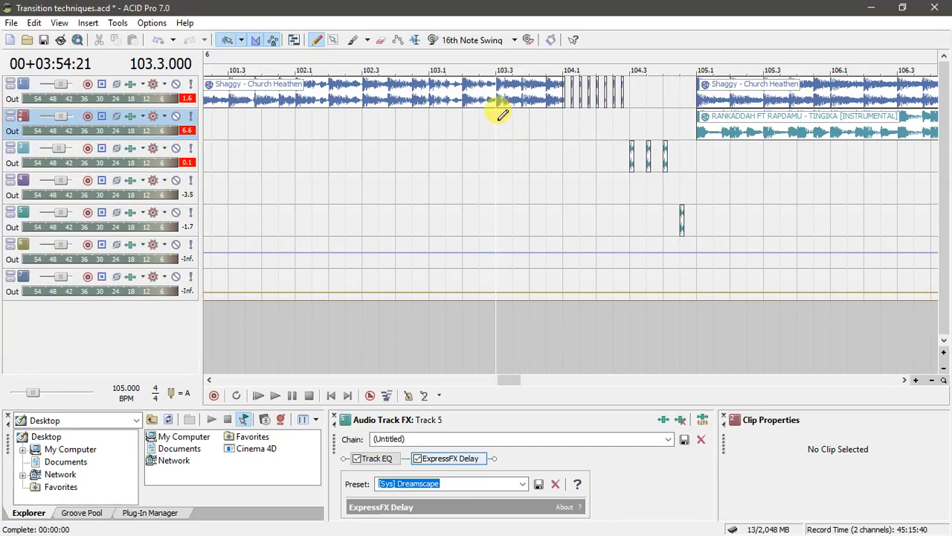
scroll(498, 119, down, 2)
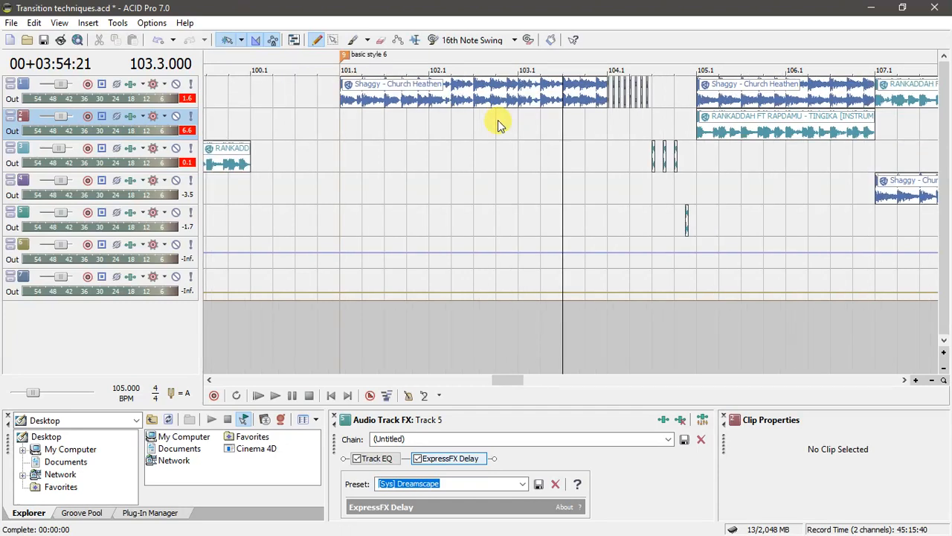
Step the cursor between the start of the track 1 cuts at bar 104.1 and the track 2 clip at bar 105.1
click(611, 116)
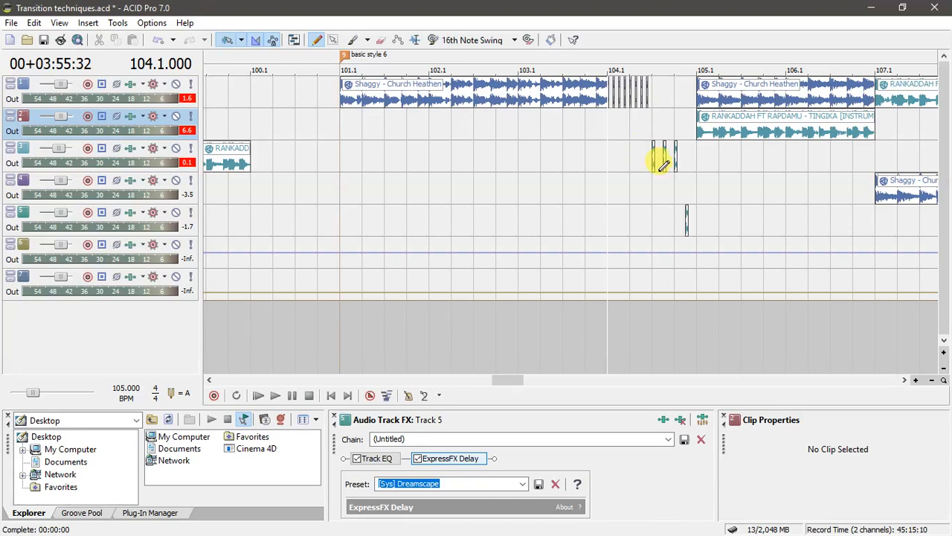
click(697, 121)
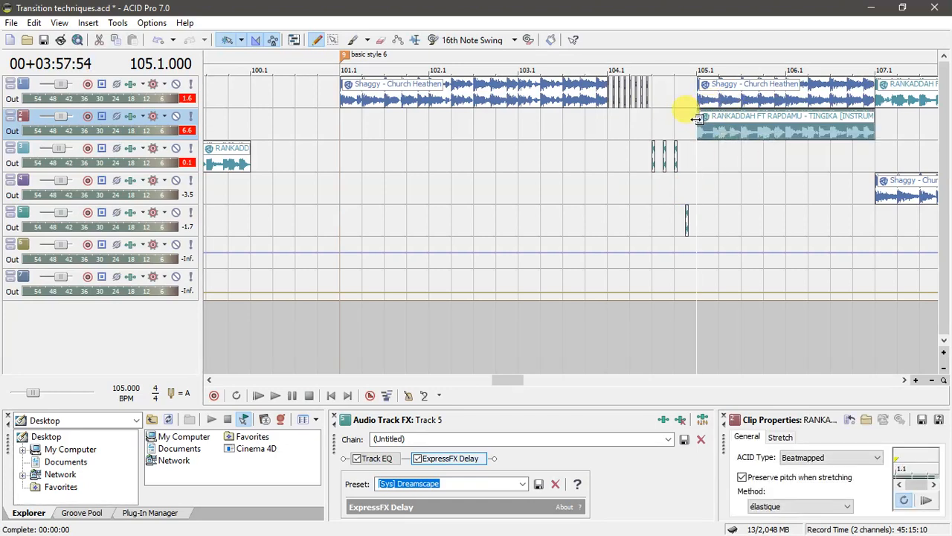
click(611, 116)
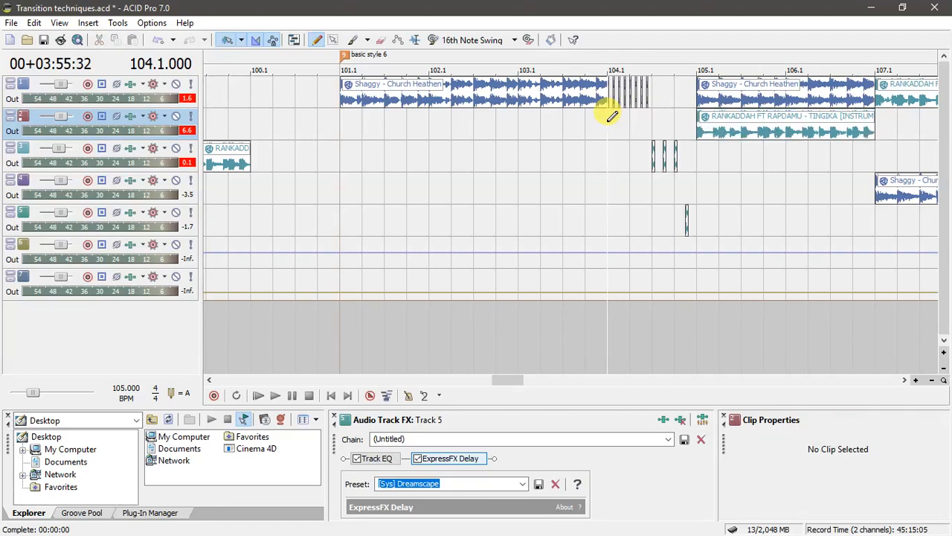
Play the cuts and samples from bar 103.3 into the clips at bar 105.1, then stop
click(565, 116)
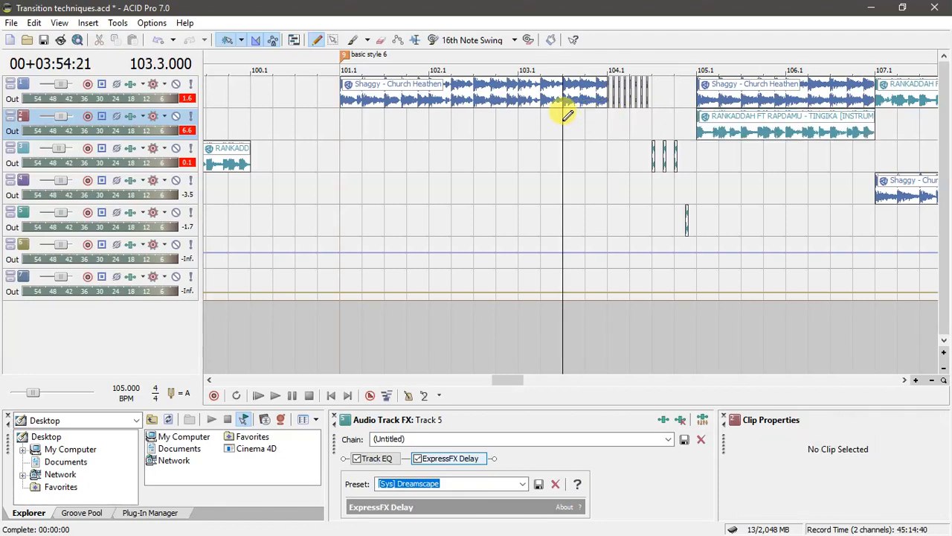
key(space)
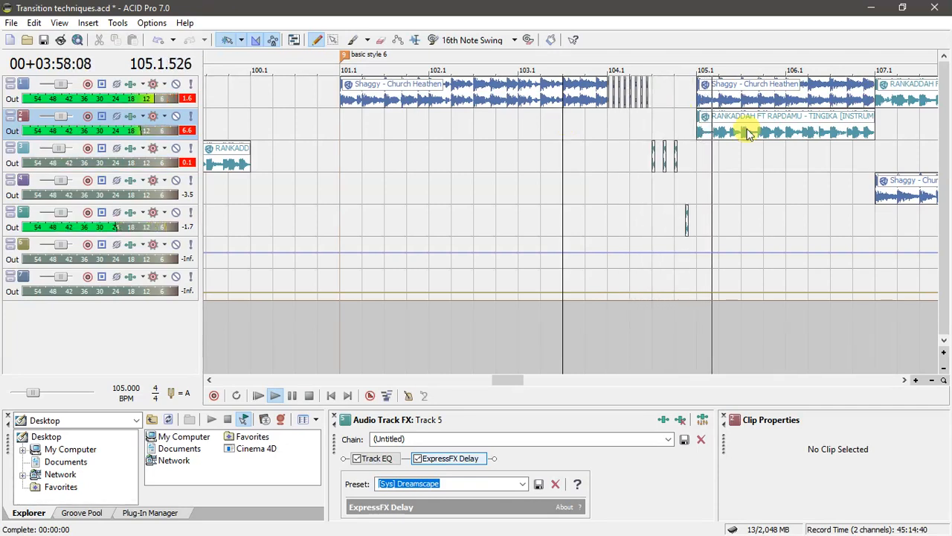
key(space)
Inspect the first short one-shot sample on track 3 at bar 104.3
click(654, 161)
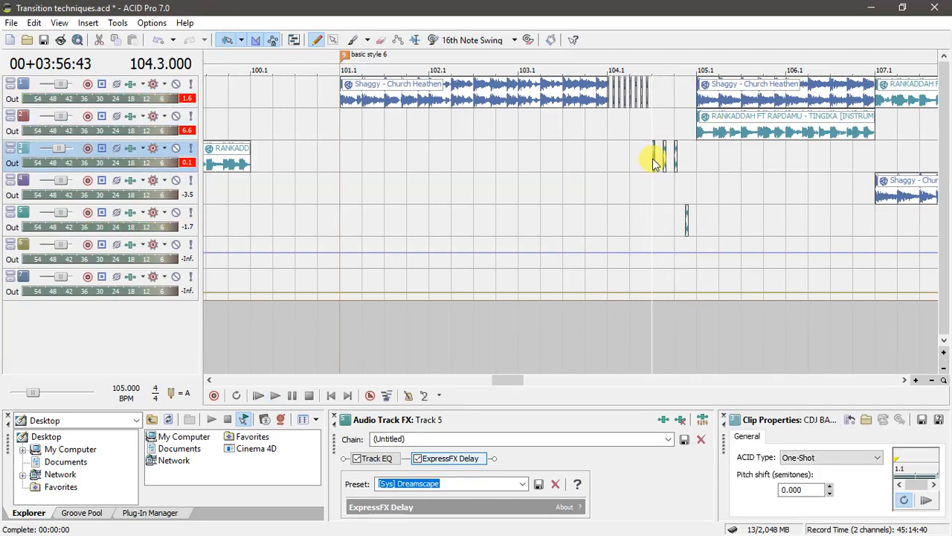
scroll(653, 161, up, 2)
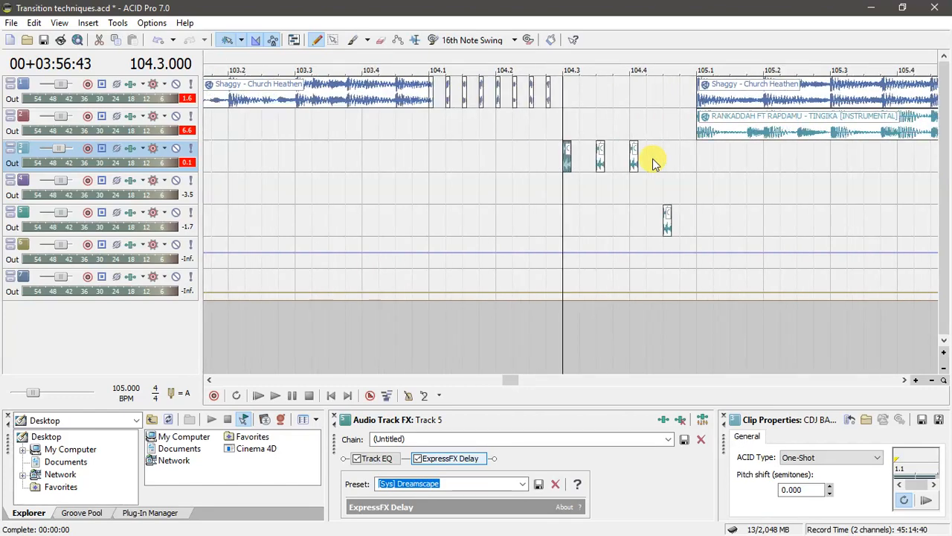
scroll(654, 161, down, 1)
Inspect the layered track 1 and track 2 clips that start together at bar 105.1
click(630, 123)
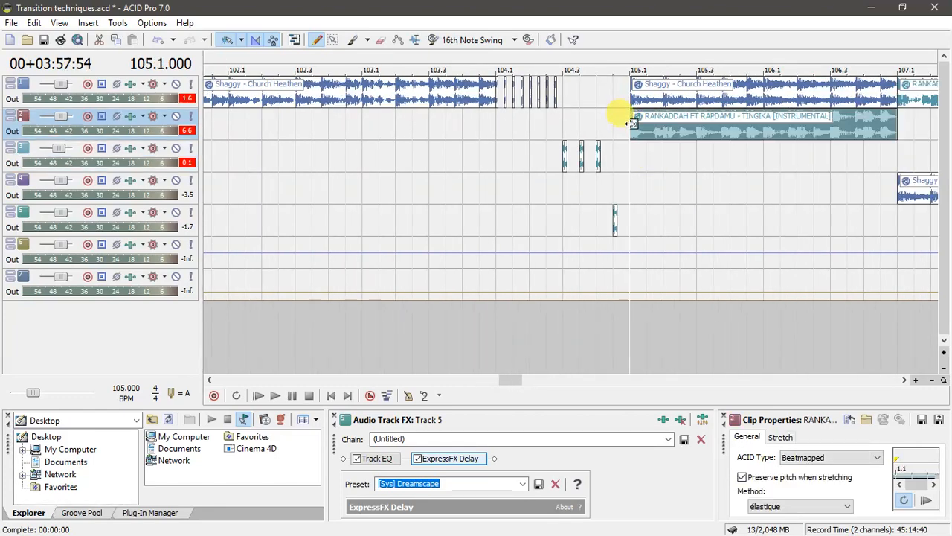
scroll(631, 123, down, 1)
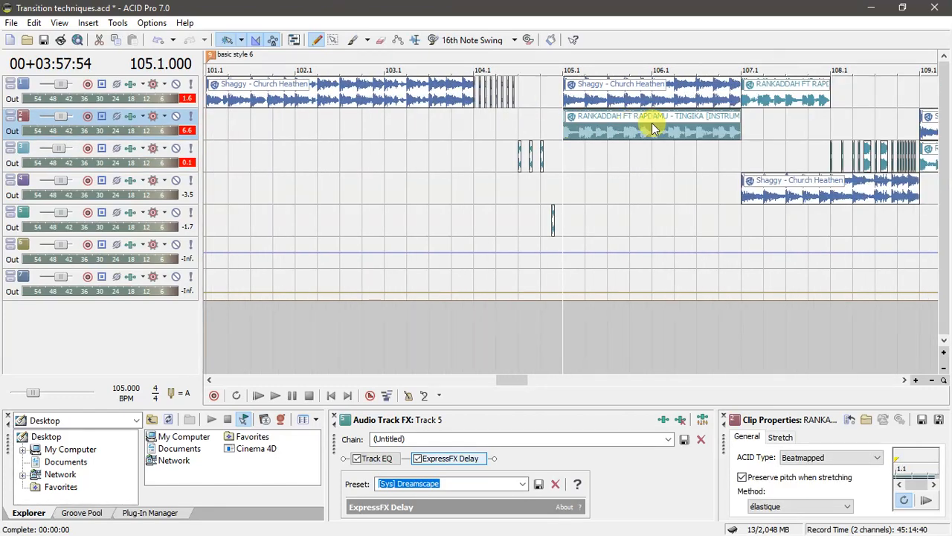
click(905, 381)
click(905, 381)
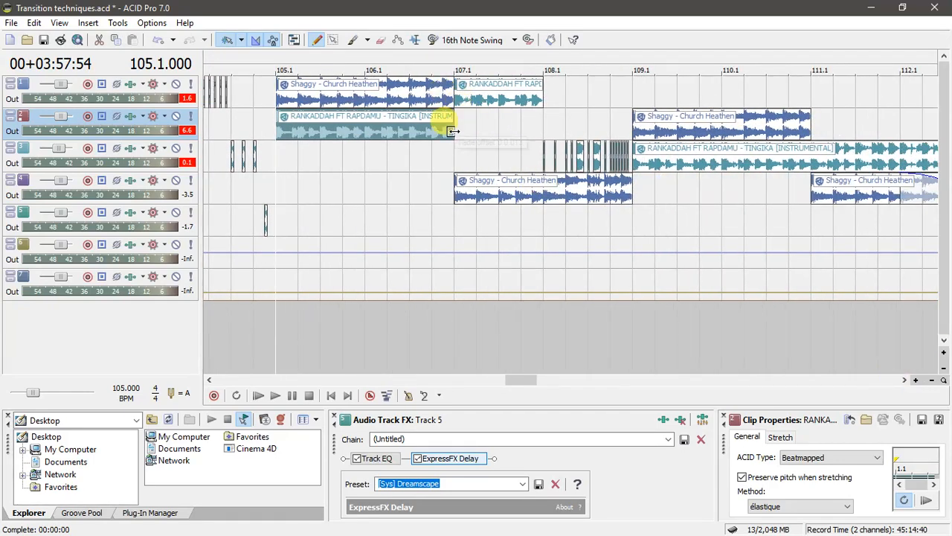
click(273, 105)
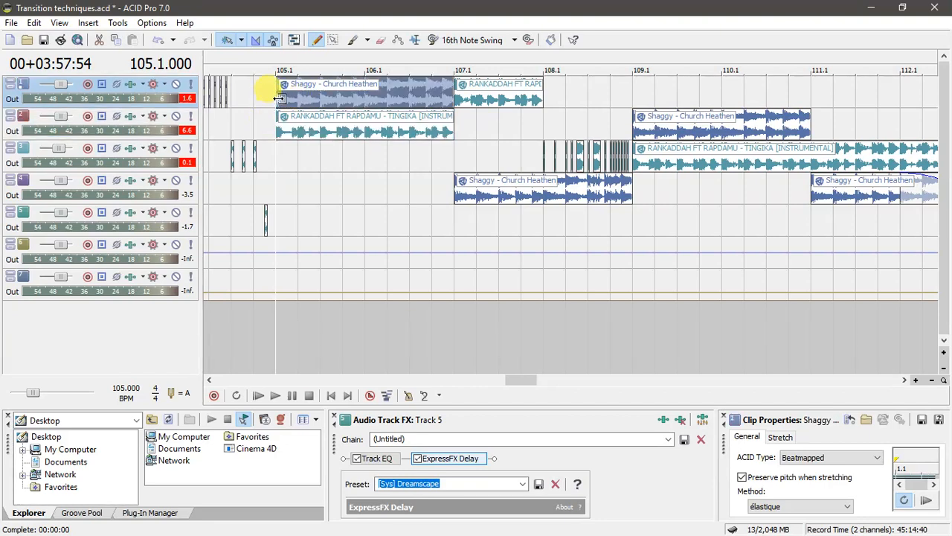
click(279, 129)
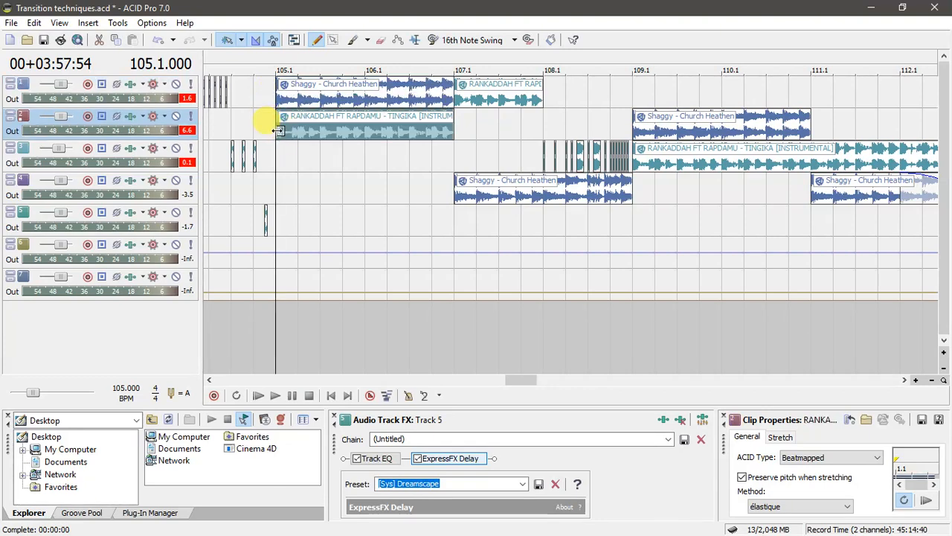
Inspect the track 4 and track 1 clips starting at bar 107.1 and the track 3 cuts starting at bar 108.1
click(445, 93)
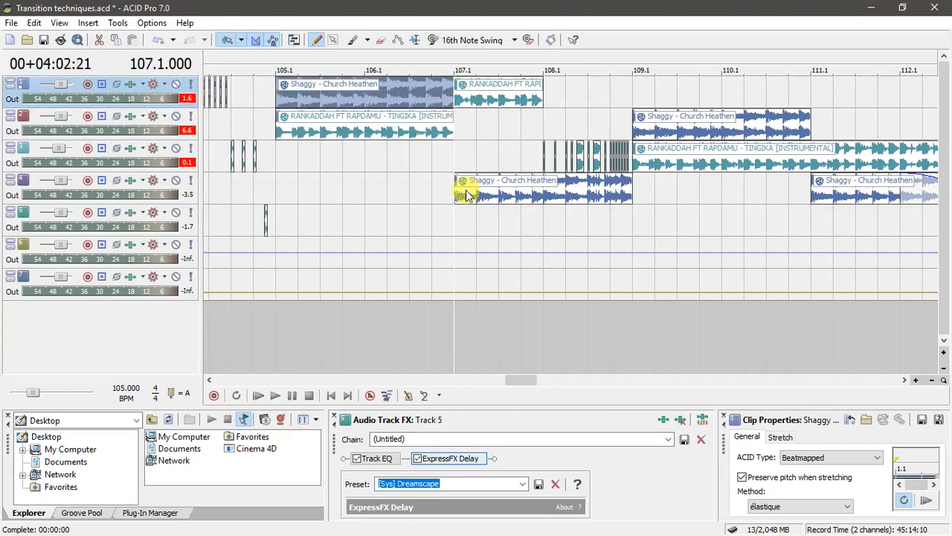
click(457, 189)
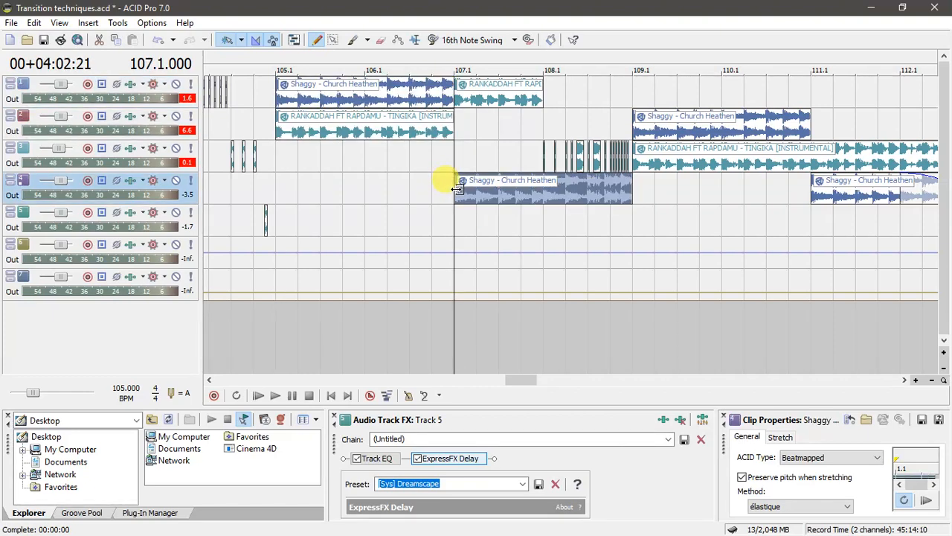
click(462, 97)
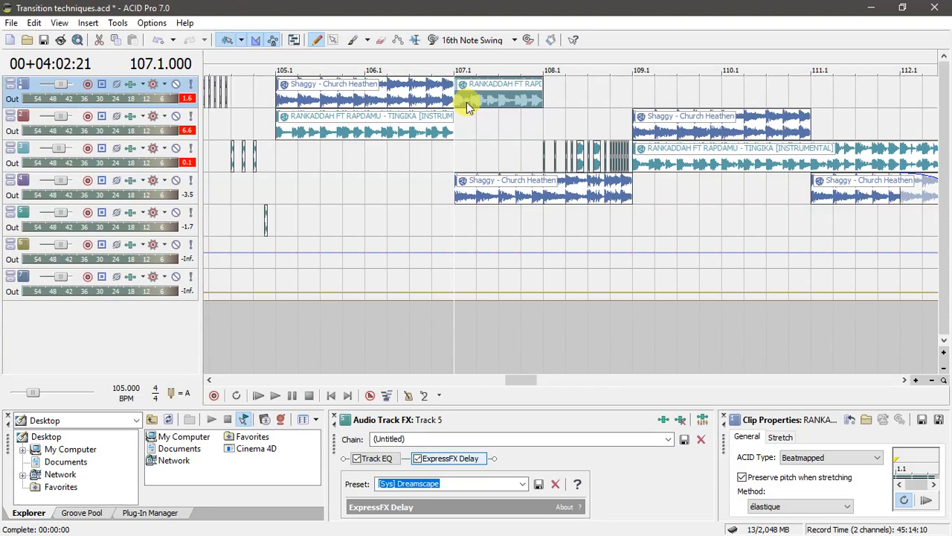
click(544, 156)
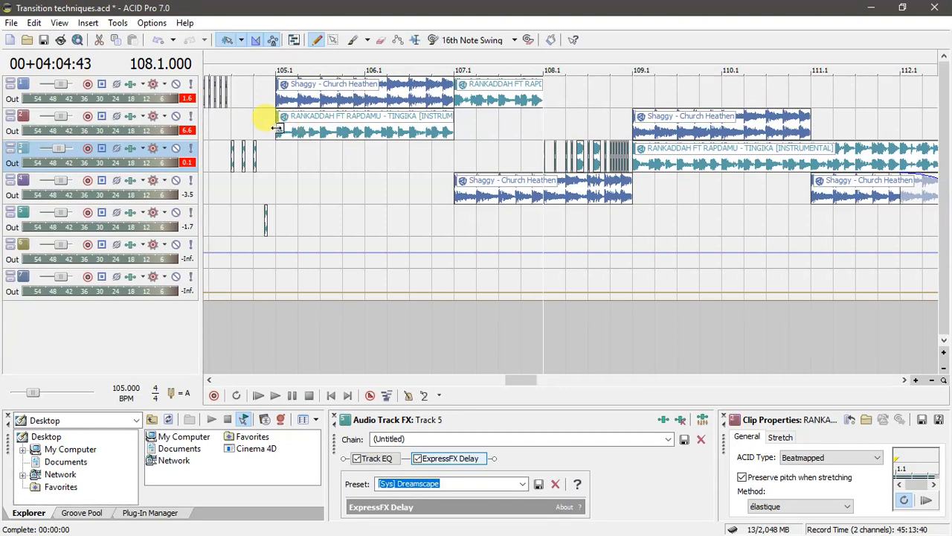
Play the layered clips from bar 105.1, stop at bar 108.4 and select the track 2 clip at bar 109.1
click(276, 128)
key(space)
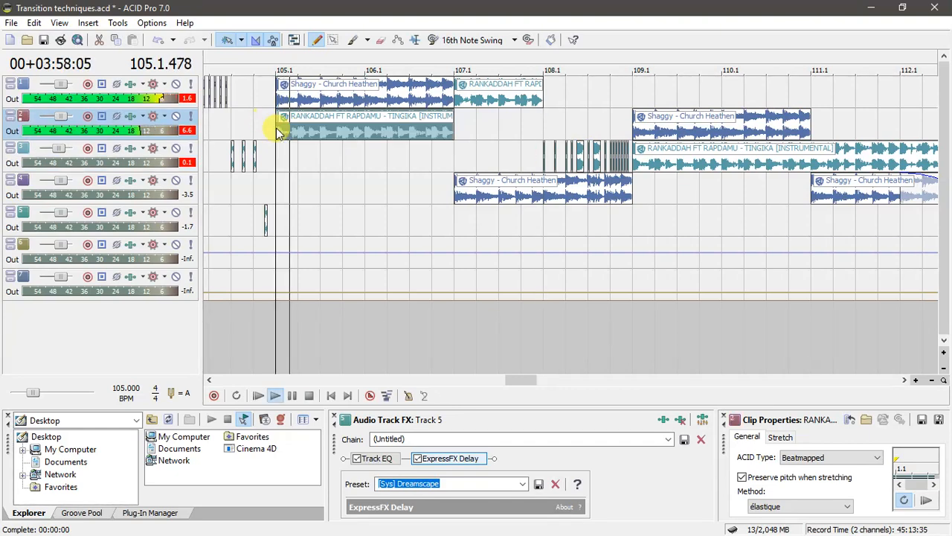
drag(517, 382, 523, 384)
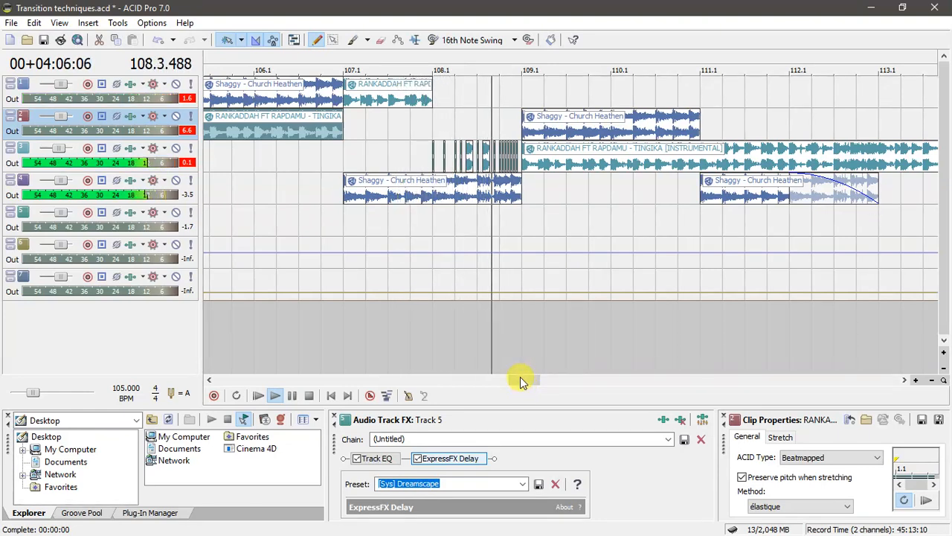
click(500, 195)
key(space)
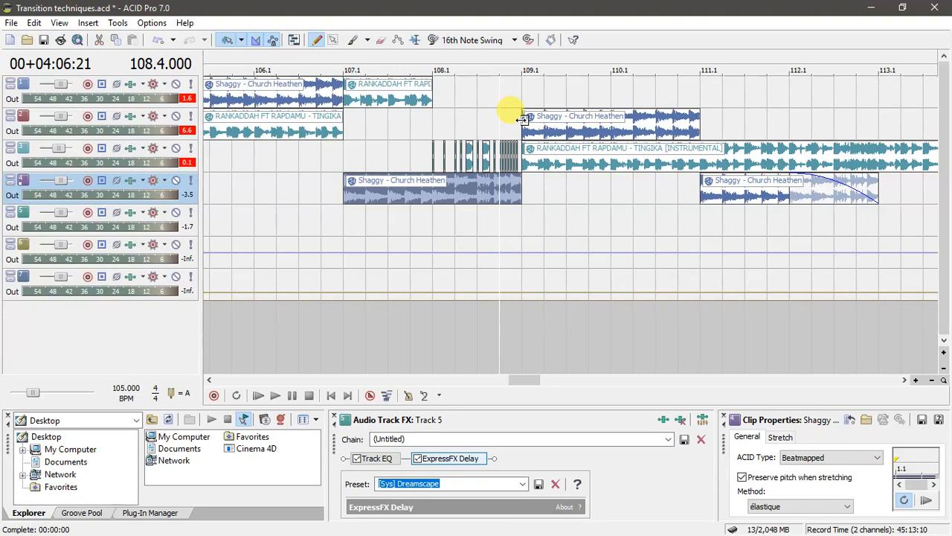
click(524, 134)
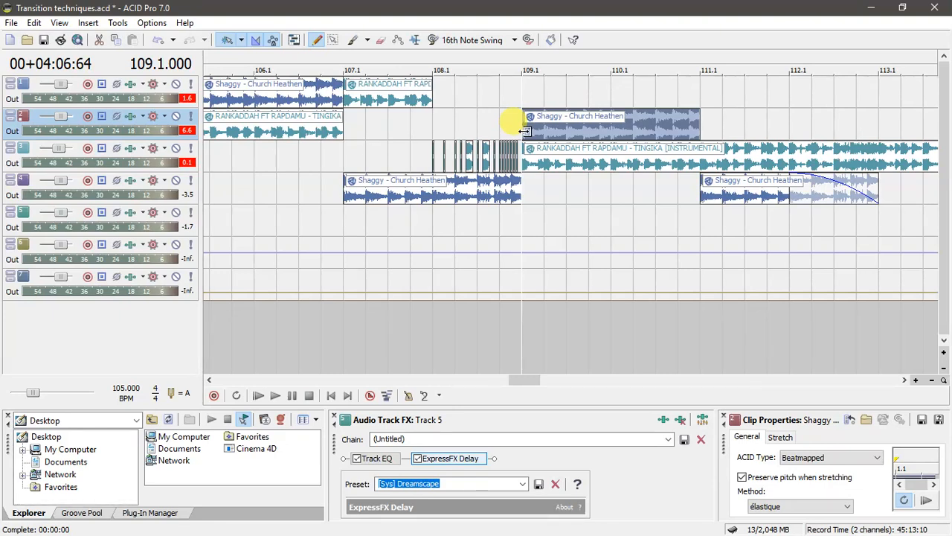
Play the basic style 6 transition from bar 103.1, then stop at the start of basic style 7 at bar 115.1
scroll(524, 134, down, 2)
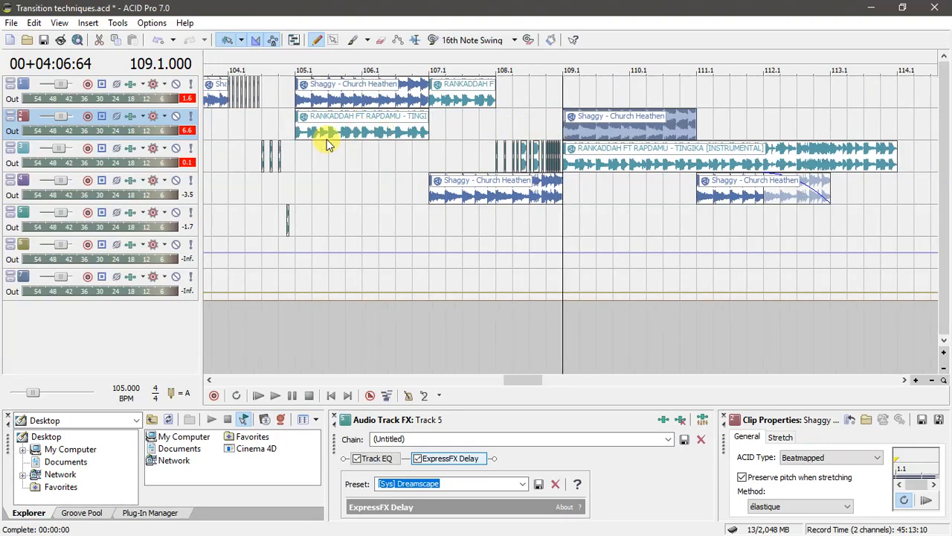
scroll(327, 144, down, 2)
click(295, 128)
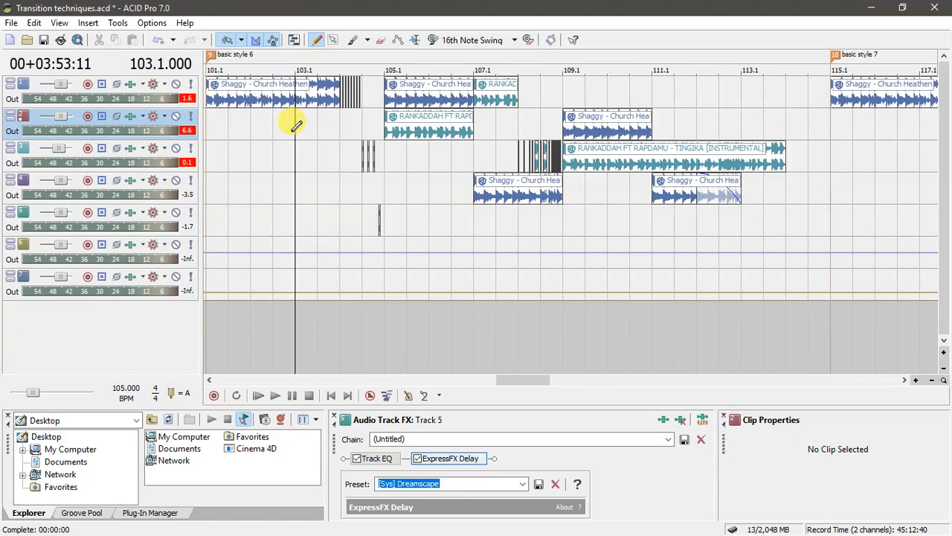
key(space)
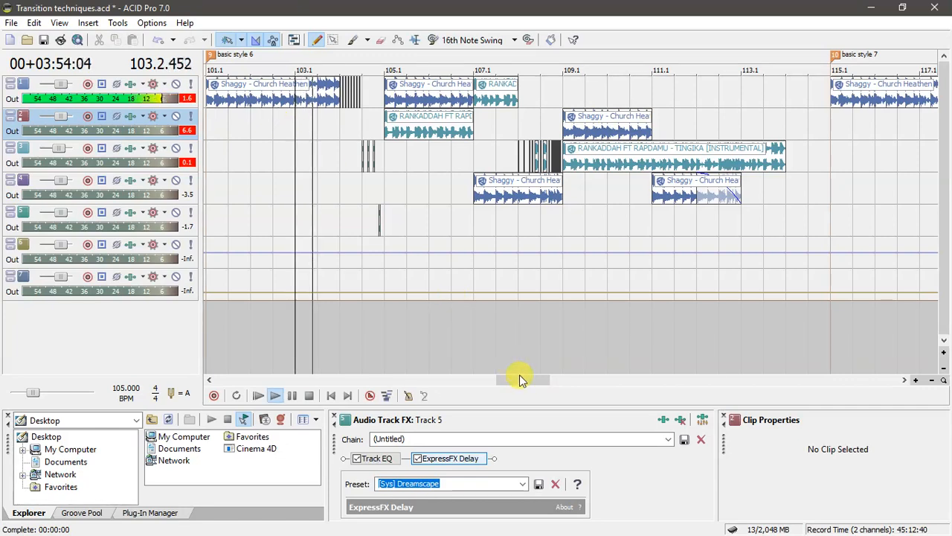
drag(520, 381, 521, 380)
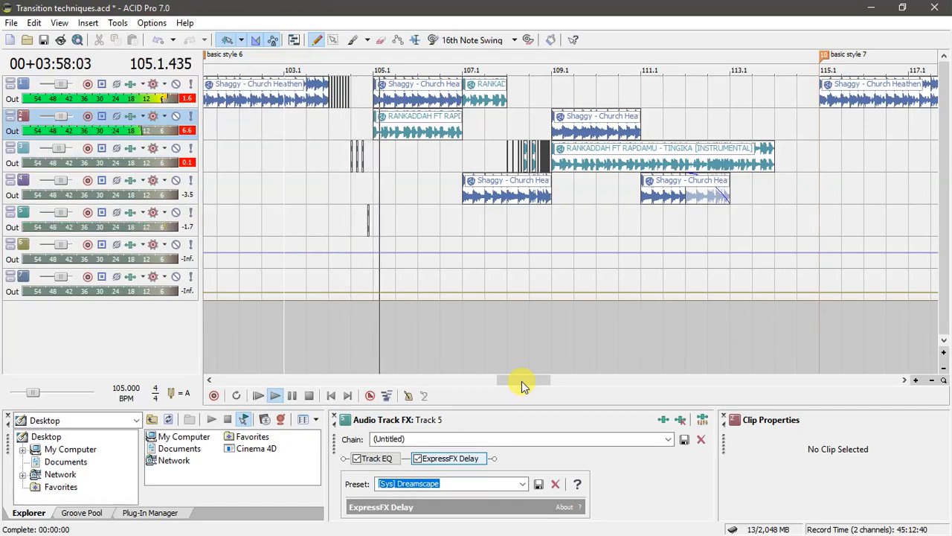
drag(521, 381, 533, 378)
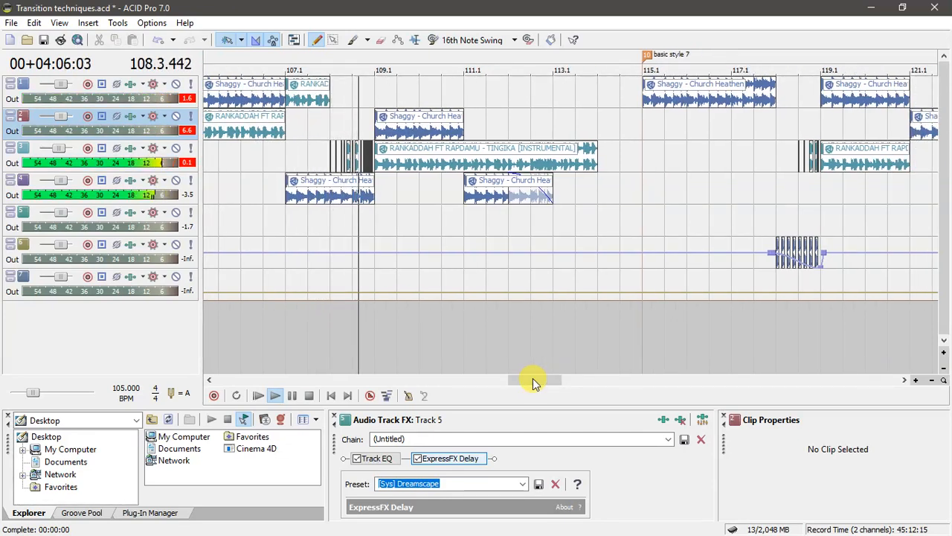
drag(533, 378, 545, 380)
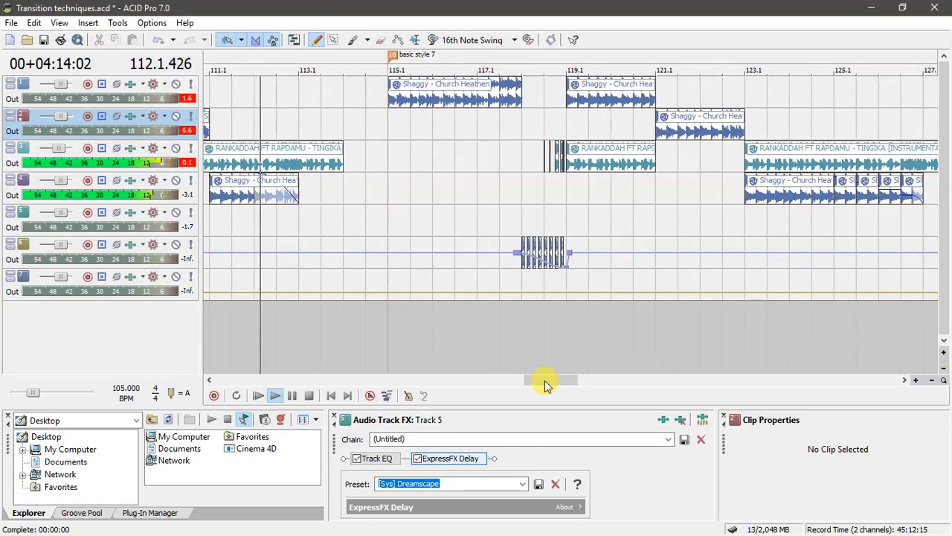
click(391, 184)
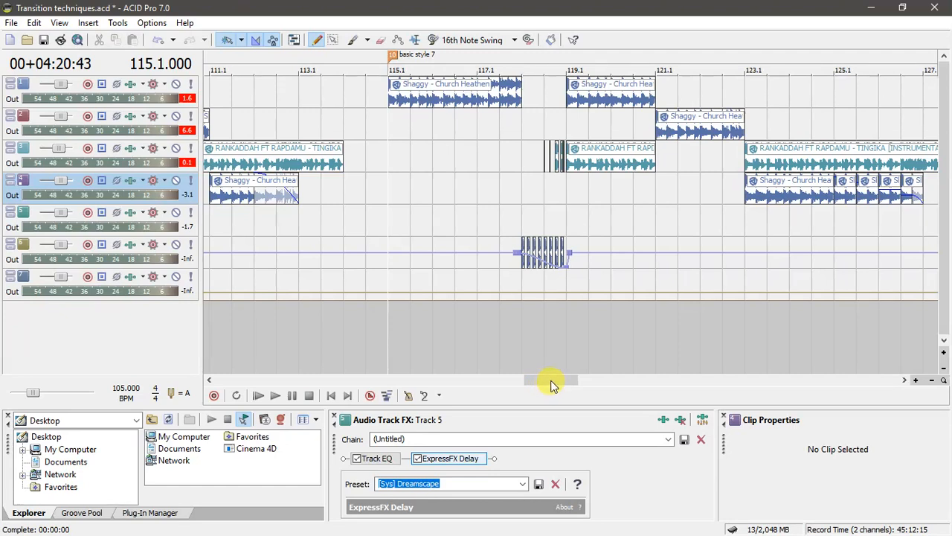
Play the basic style 7 transition from bar 115.1, stop it and check the gain of the track 4 cuts
drag(547, 380, 557, 381)
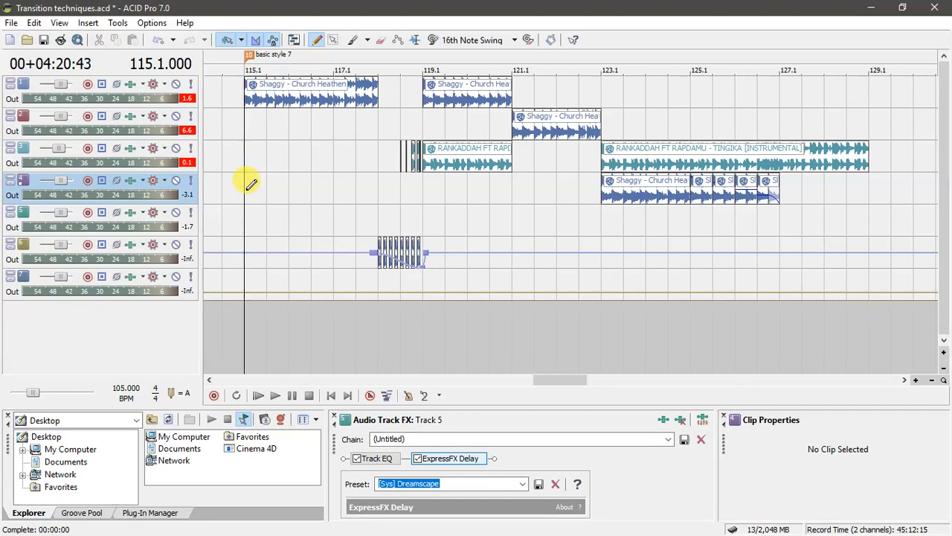
key(space)
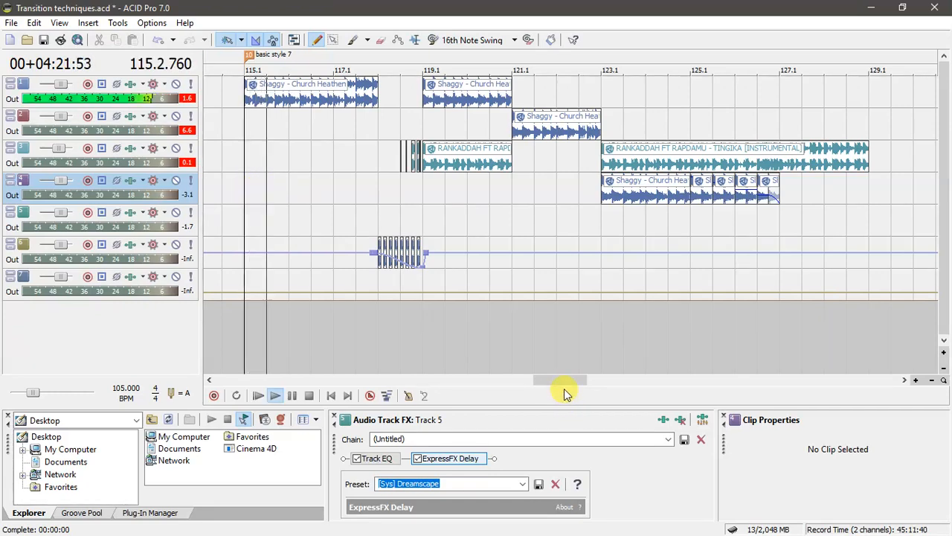
drag(563, 385, 562, 383)
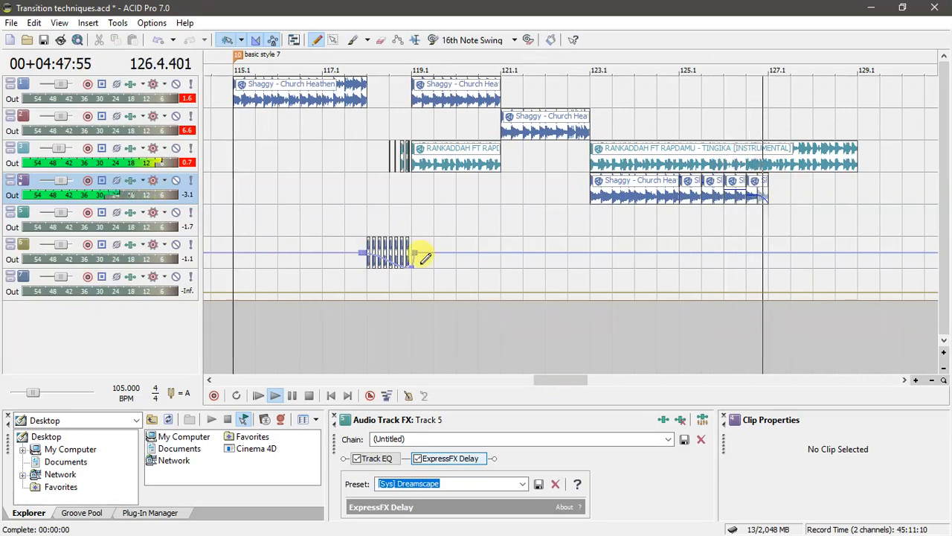
key(space)
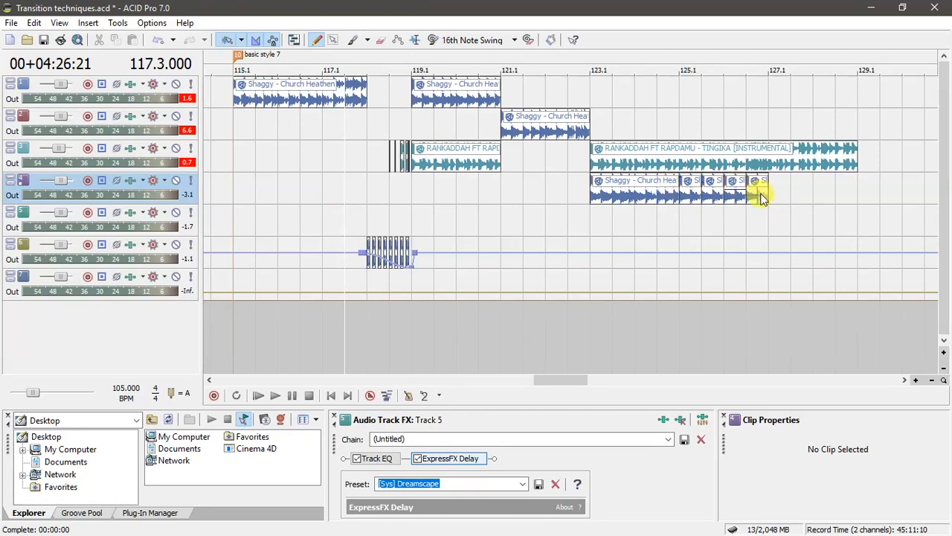
drag(753, 198, 714, 188)
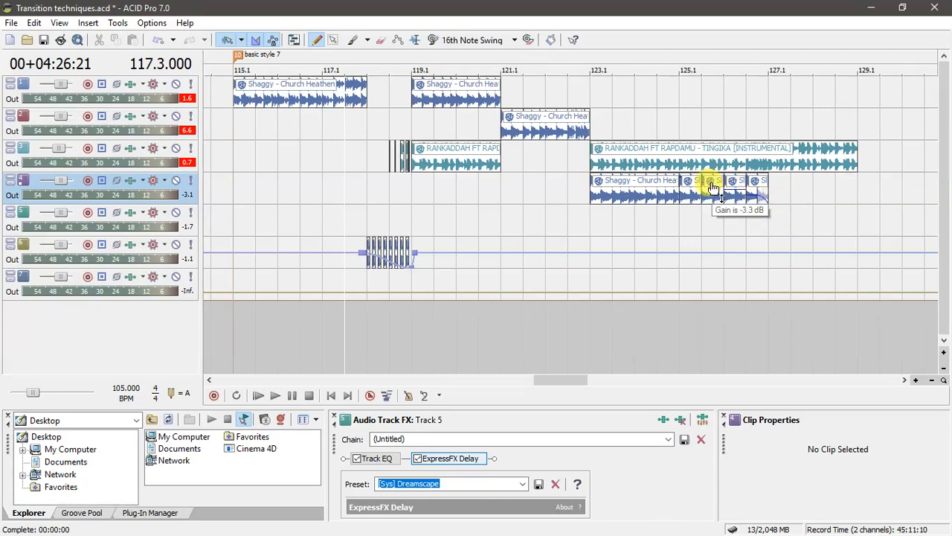
mouse_move(735, 194)
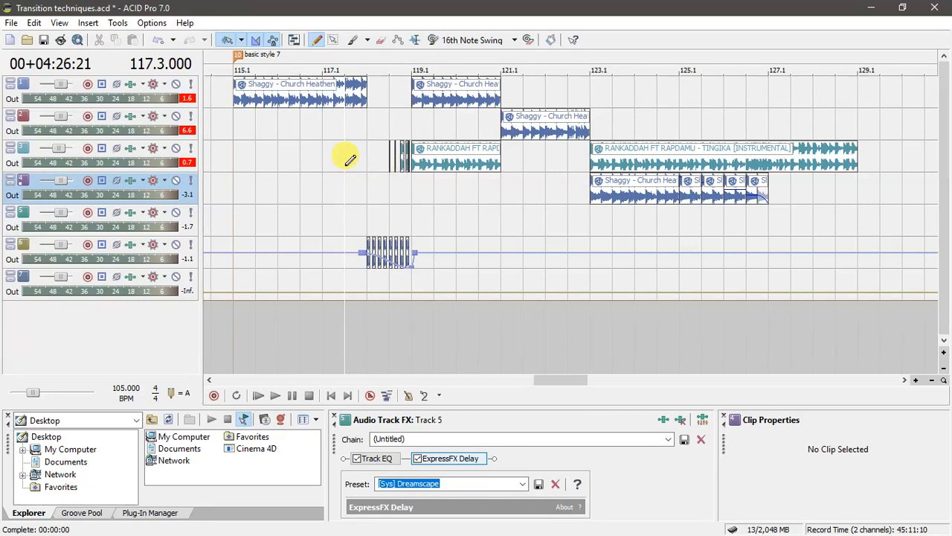
Draw a short slice of the Shaggy clip on track 1 at bar 118.1, right after the first clip ends
click(365, 102)
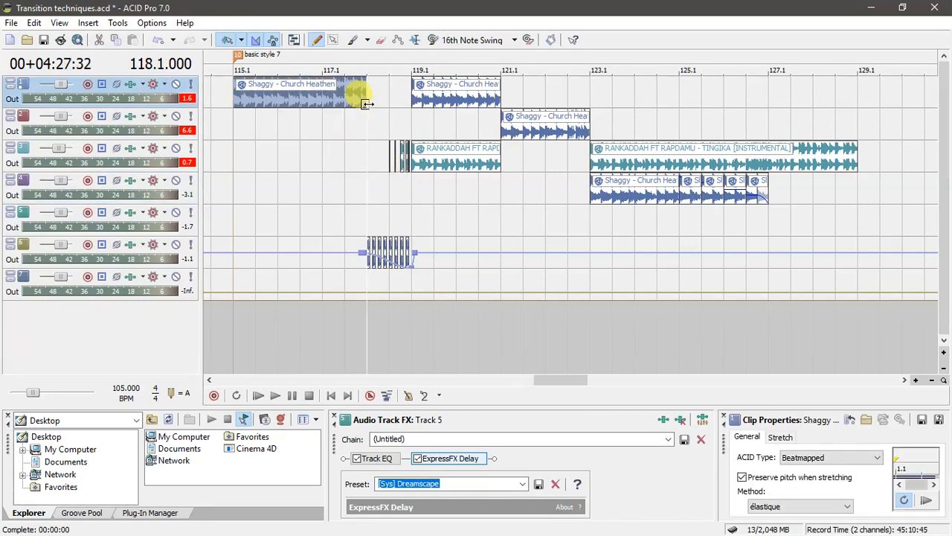
scroll(369, 104, up, 3)
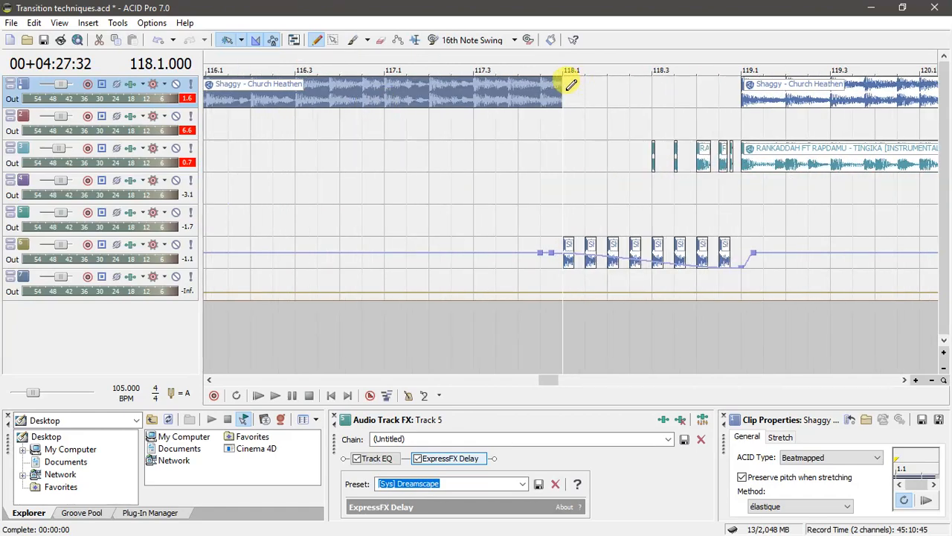
scroll(563, 90, up, 1)
drag(563, 90, 576, 88)
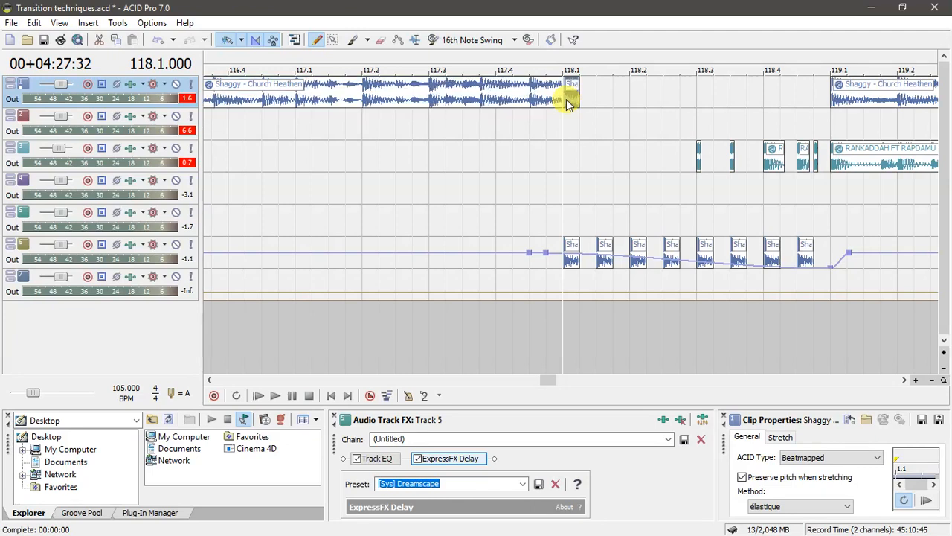
click(566, 99)
Show the track 6 effects chain with Reverb and examine the volume envelope over the repeated cuts
click(134, 249)
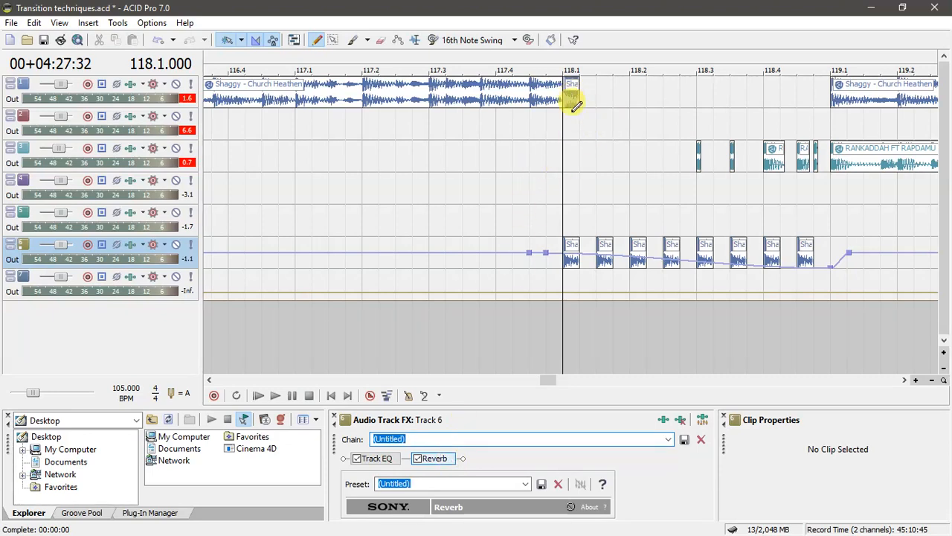
double_click(529, 253)
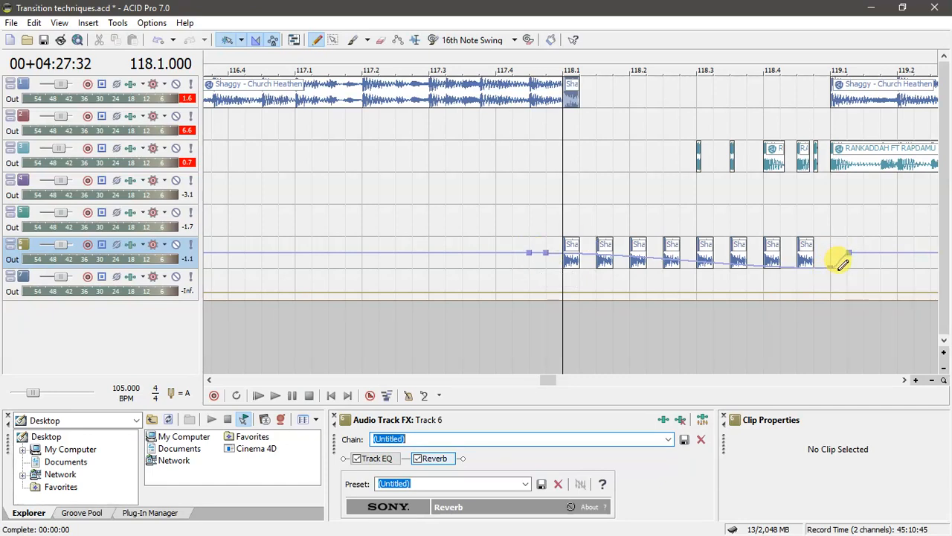
key(BackSpace)
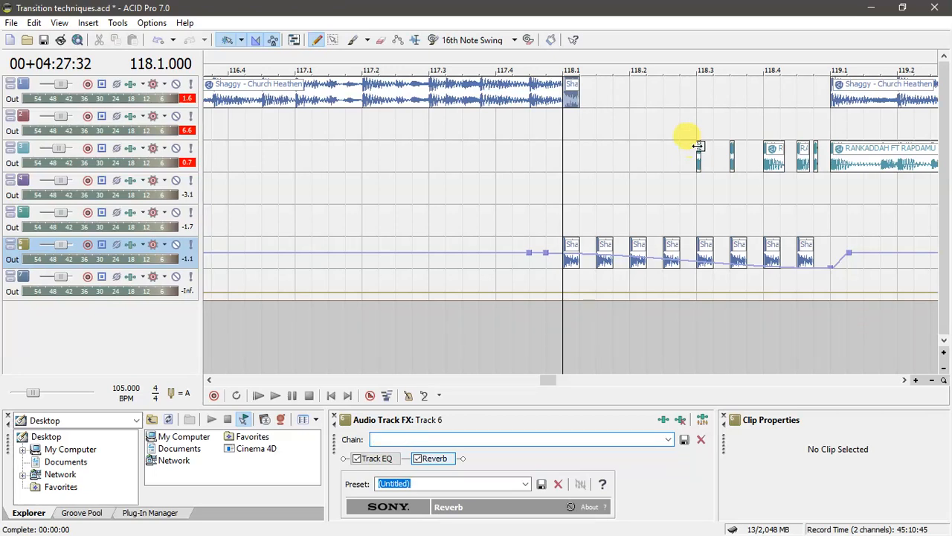
Delete the short slice at bar 118.1 on track 1
click(572, 96)
key(Delete)
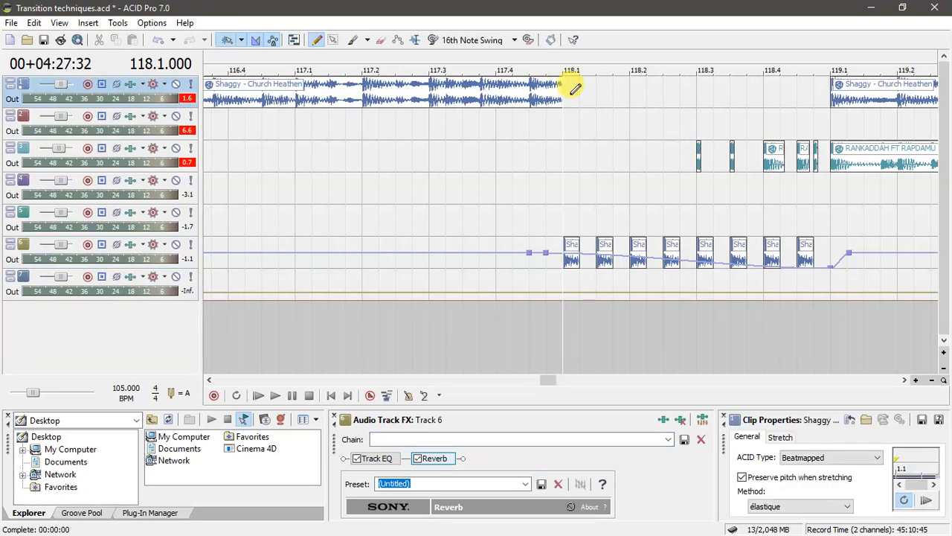
Select the first track 3 cut at bar 118.3, then replay basic style 7 from bar 117.3 and stop at bar 128.1
click(697, 160)
scroll(700, 164, down, 3)
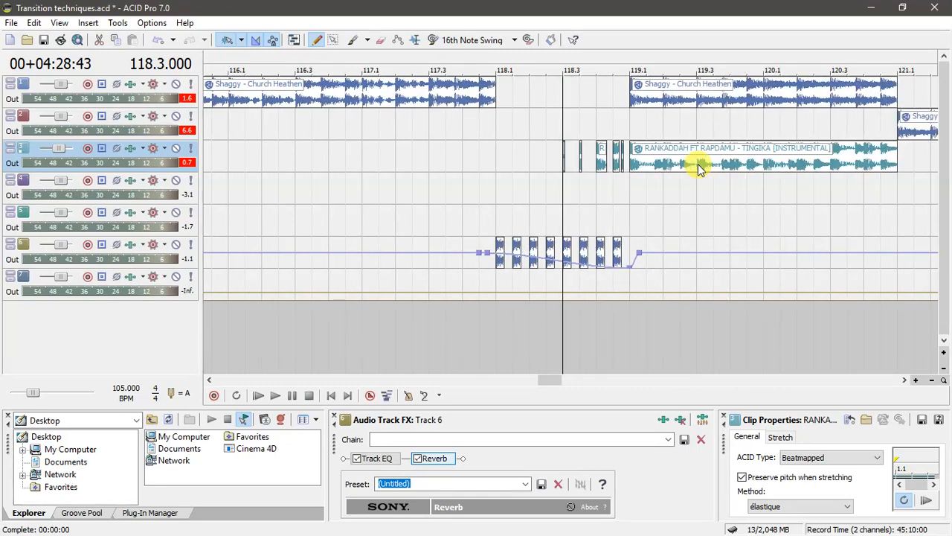
scroll(698, 164, down, 4)
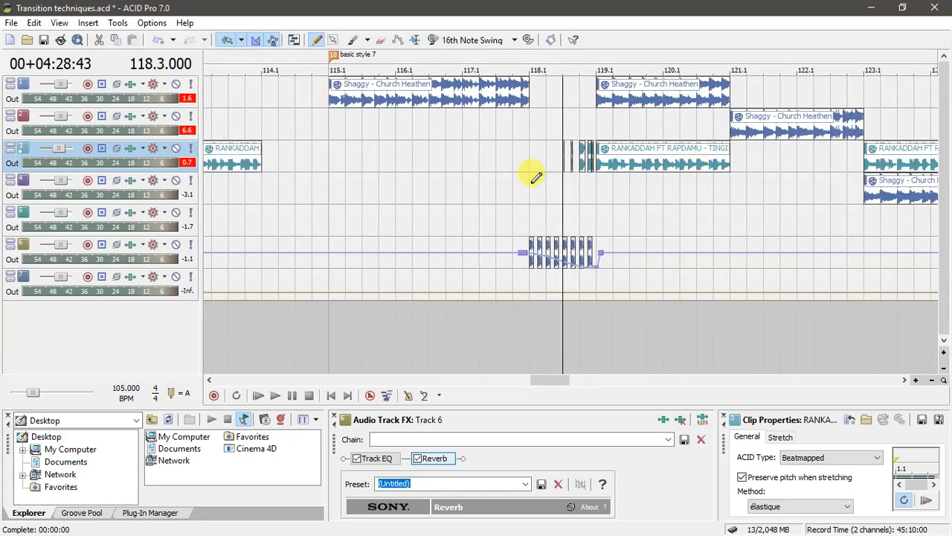
click(493, 172)
key(space)
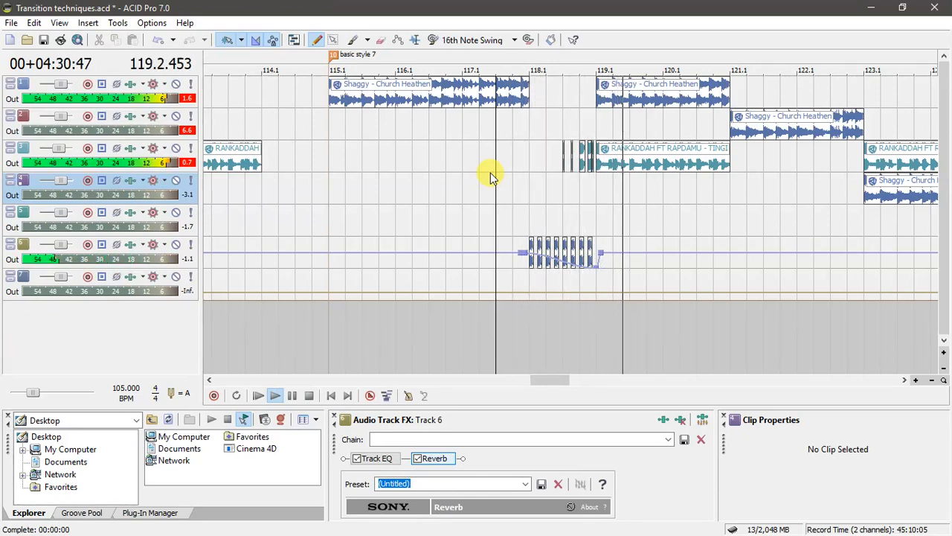
scroll(490, 172, down, 2)
drag(563, 385, 574, 380)
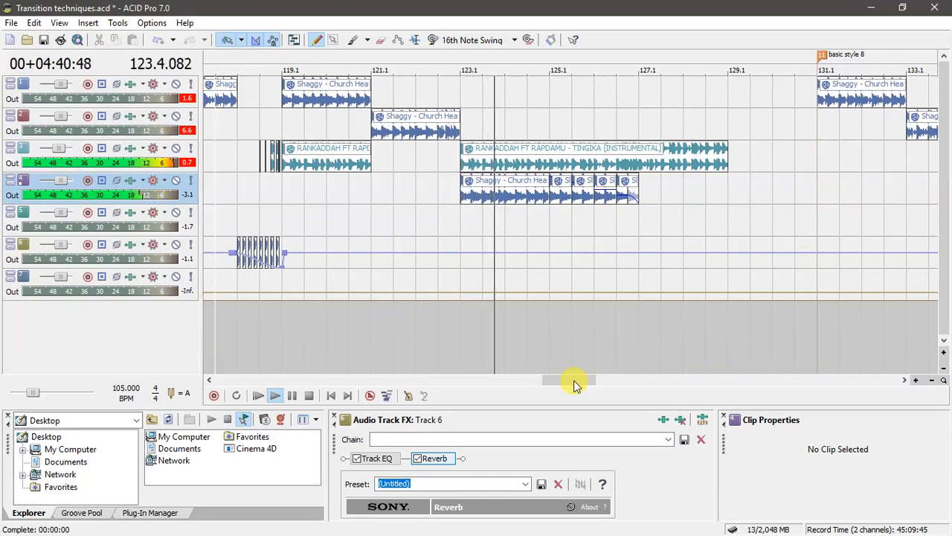
drag(574, 381, 590, 383)
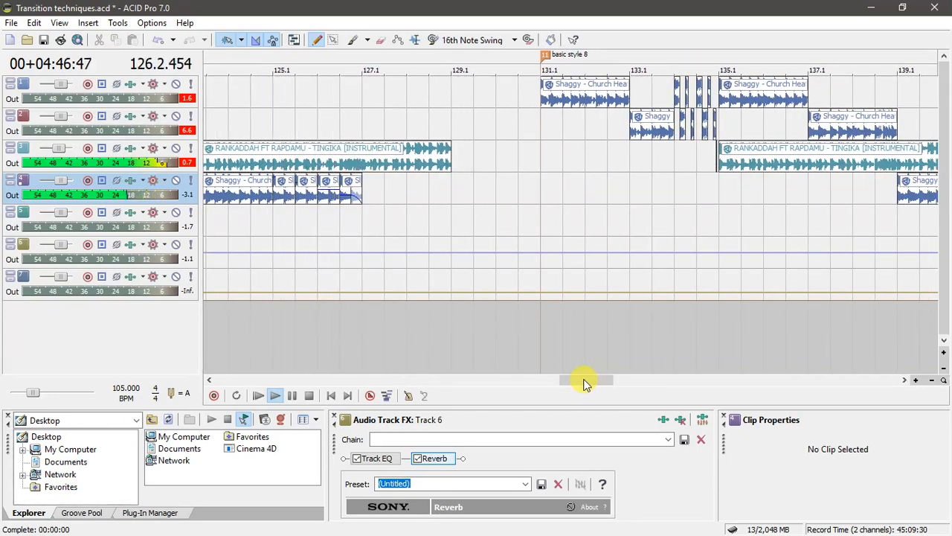
click(397, 222)
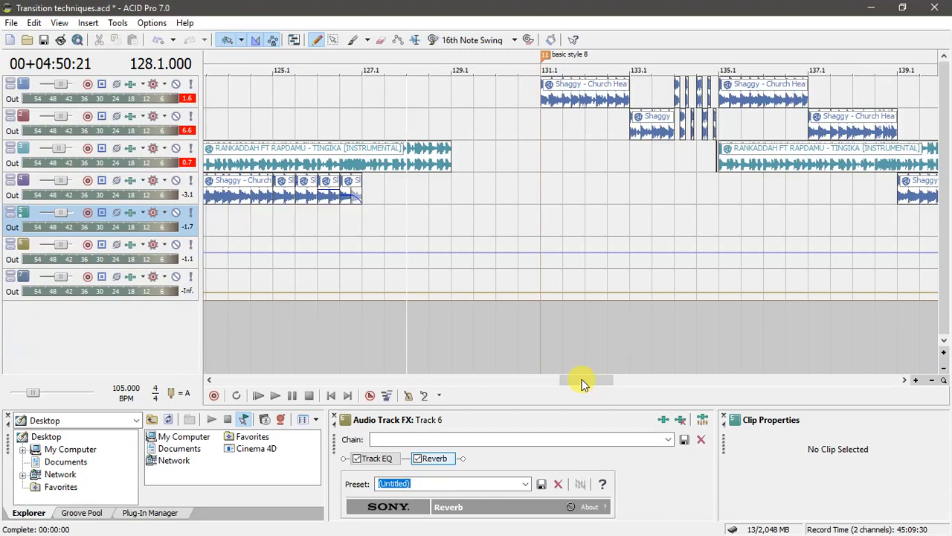
Play the basic style 8 transition from bar 131.1, then stop and place the cursor at bar 133.1
drag(584, 383, 590, 377)
click(386, 178)
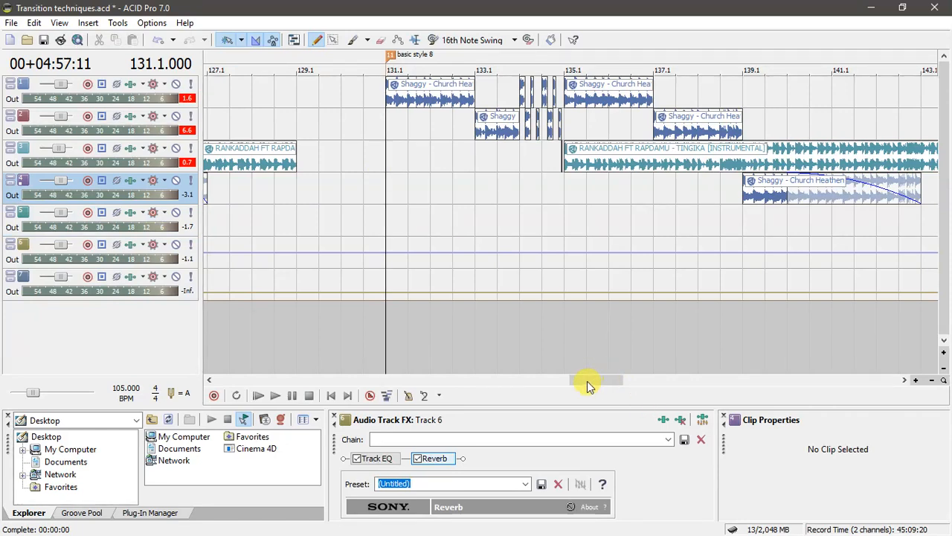
drag(588, 380, 597, 379)
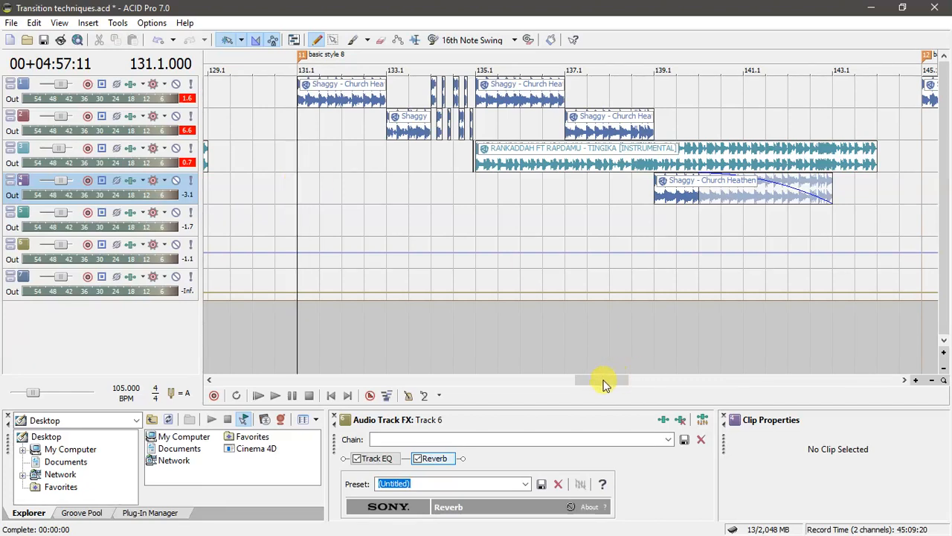
drag(600, 380, 604, 380)
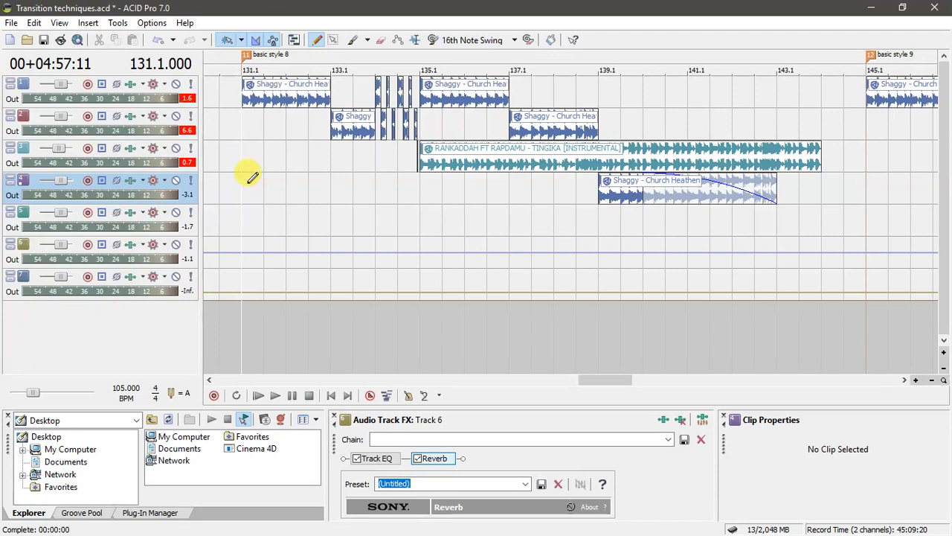
key(space)
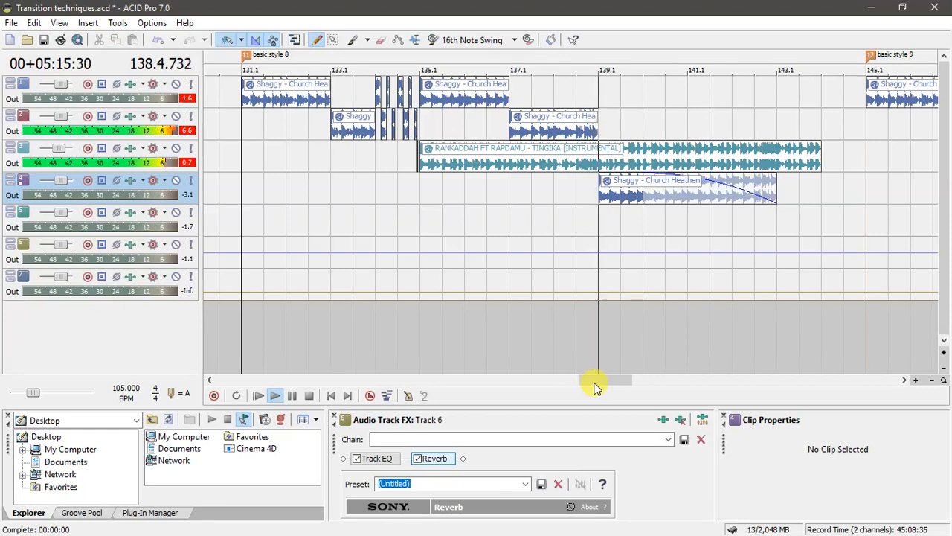
click(332, 191)
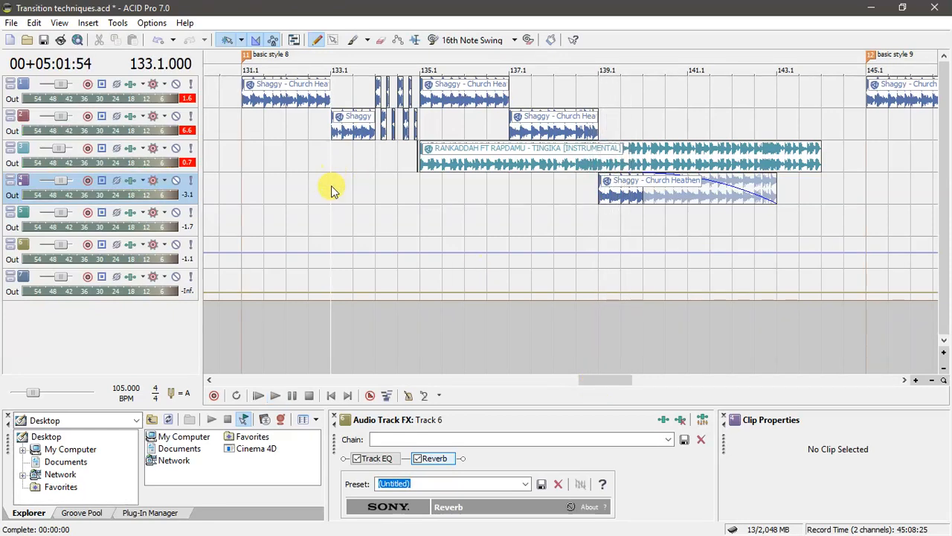
Inspect the basic style 8 sections starting at bars 131.1, 133.1 and 134.1 by placing the cursor at each
click(247, 187)
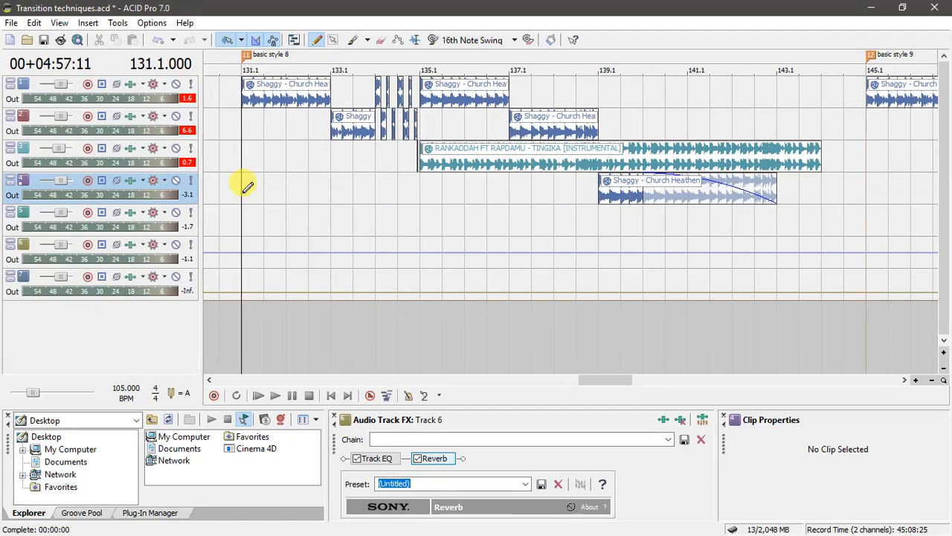
click(376, 176)
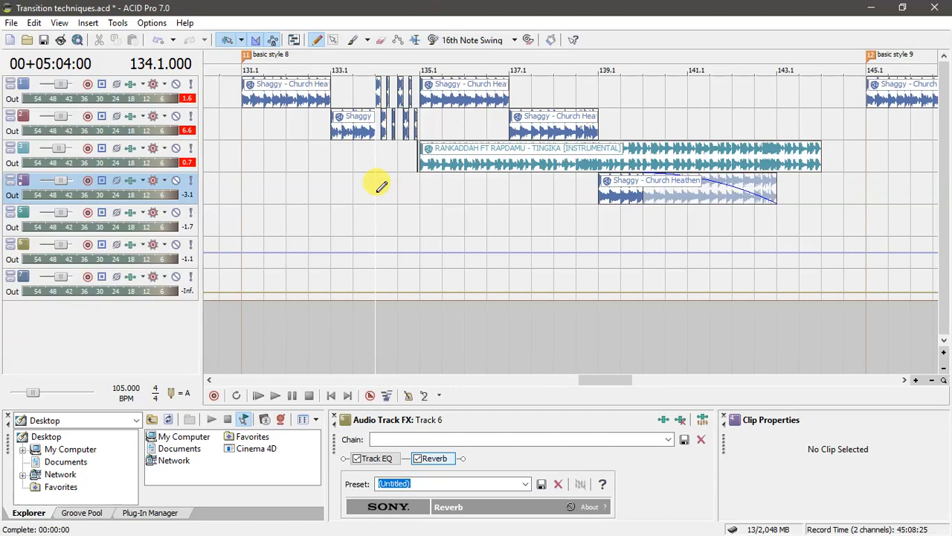
click(331, 171)
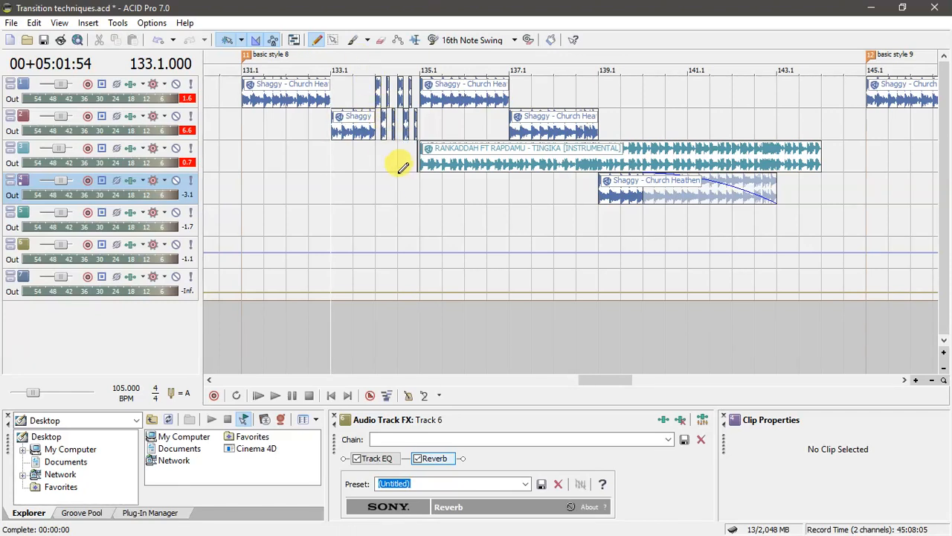
click(380, 156)
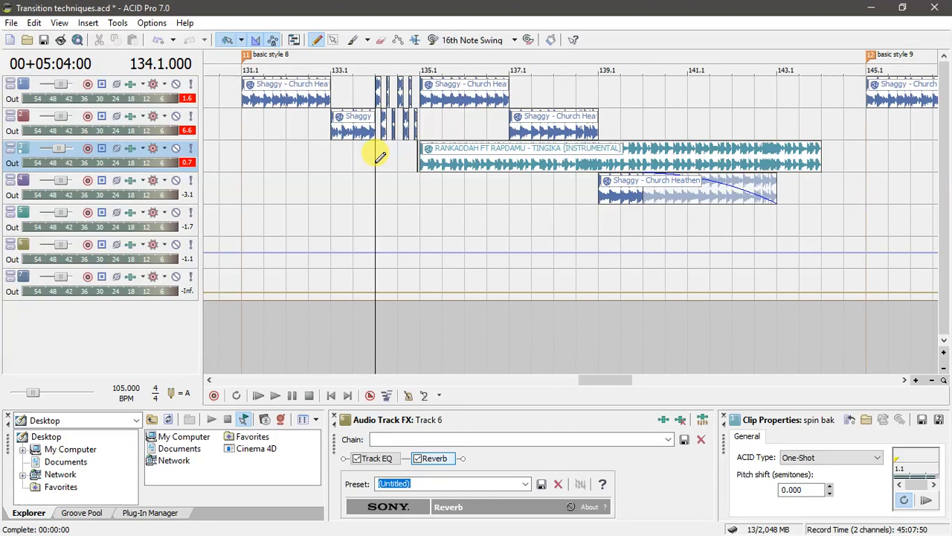
Inspect the track 2 clip from bar 133.1 to 134.1 and show track 2's Flange/Wah-Wah effect with the Slow flange preset
scroll(379, 157, up, 4)
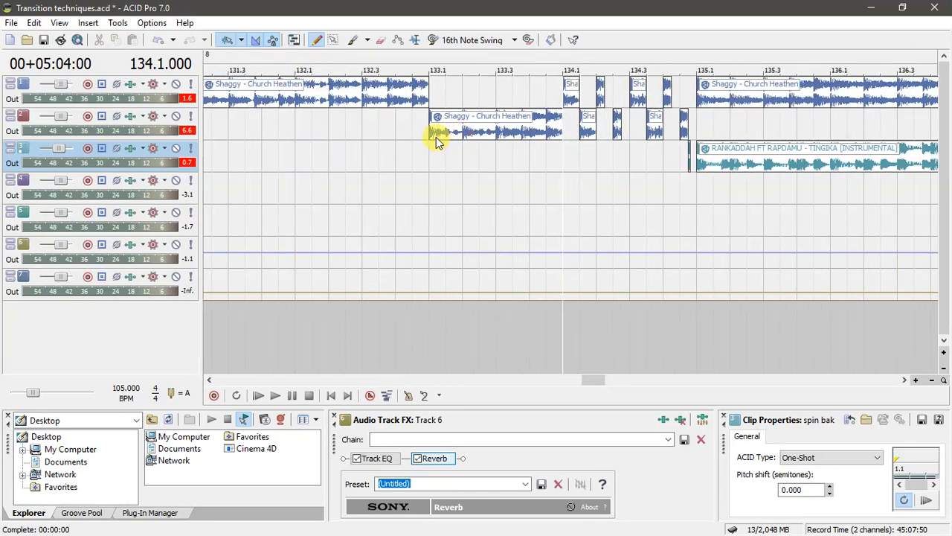
click(438, 132)
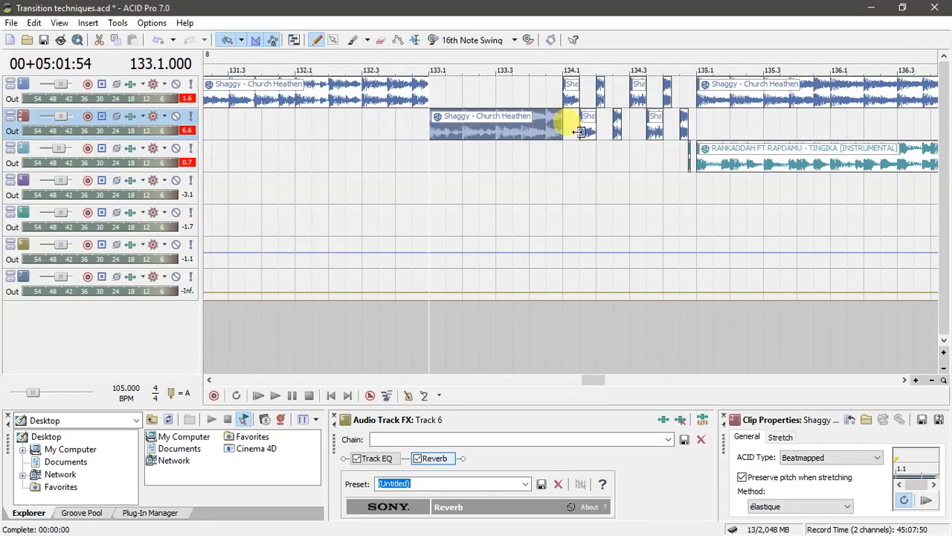
click(126, 126)
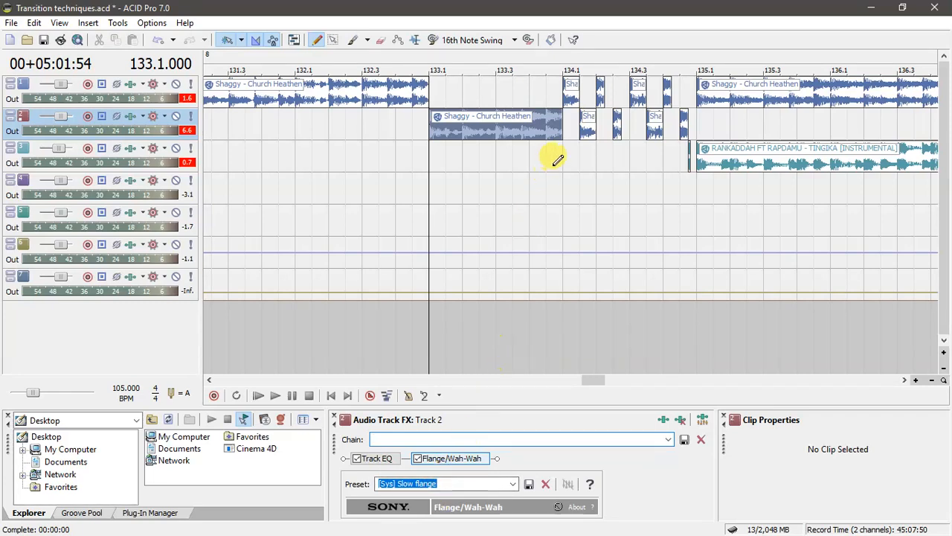
click(554, 113)
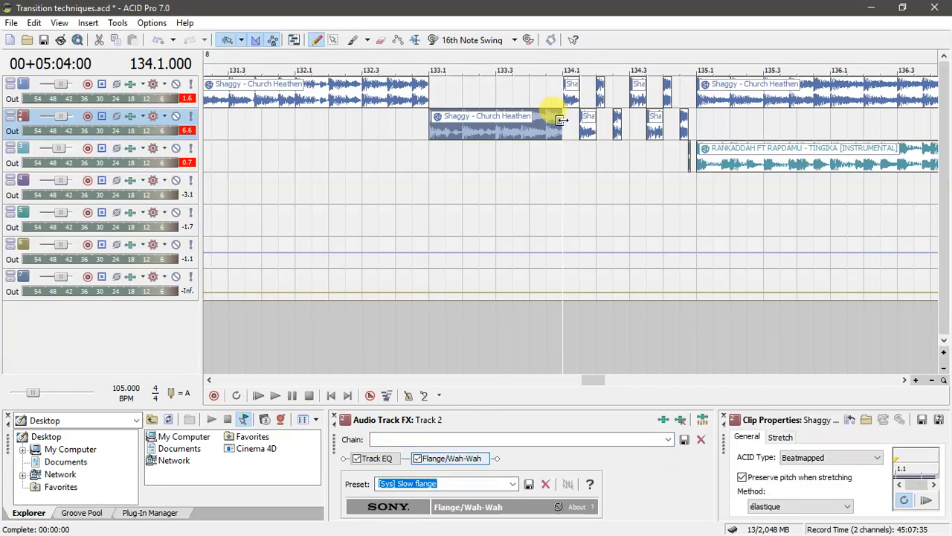
Select the track 3 instrumental clip at bar 135.1 and examine the alternating cuts leading into it
click(694, 156)
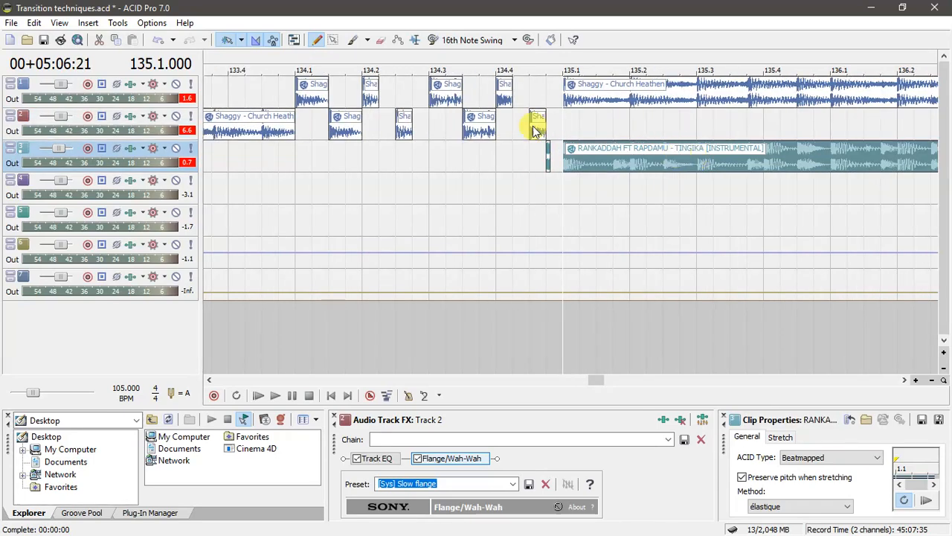
scroll(545, 149, down, 4)
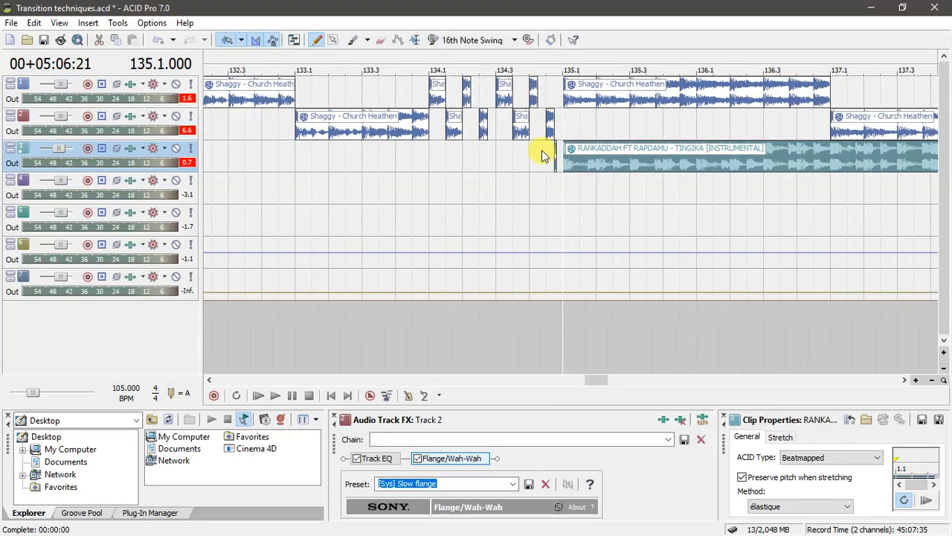
scroll(543, 155, down, 3)
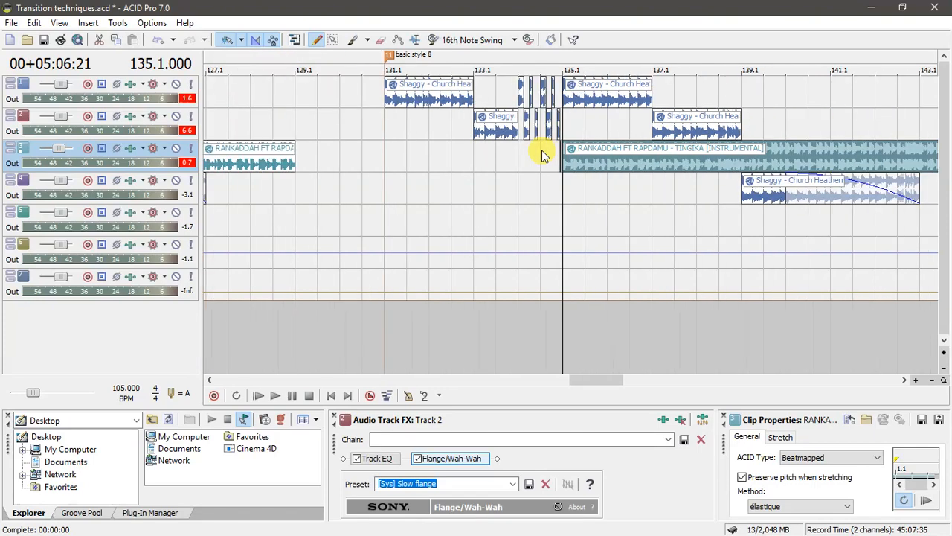
Play the basic style 8 transition from bar 132.3, then stop and place the cursor at bar 139.1
click(457, 154)
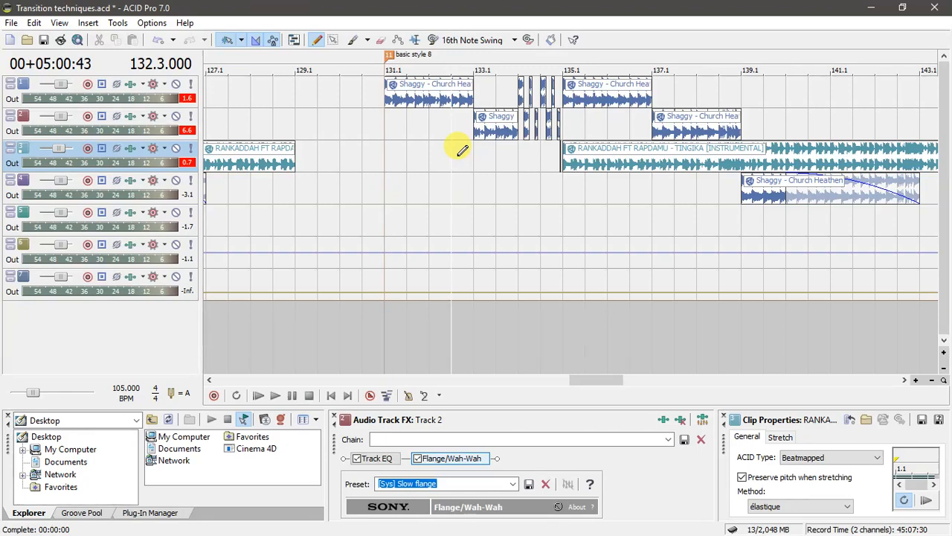
scroll(457, 155, down, 1)
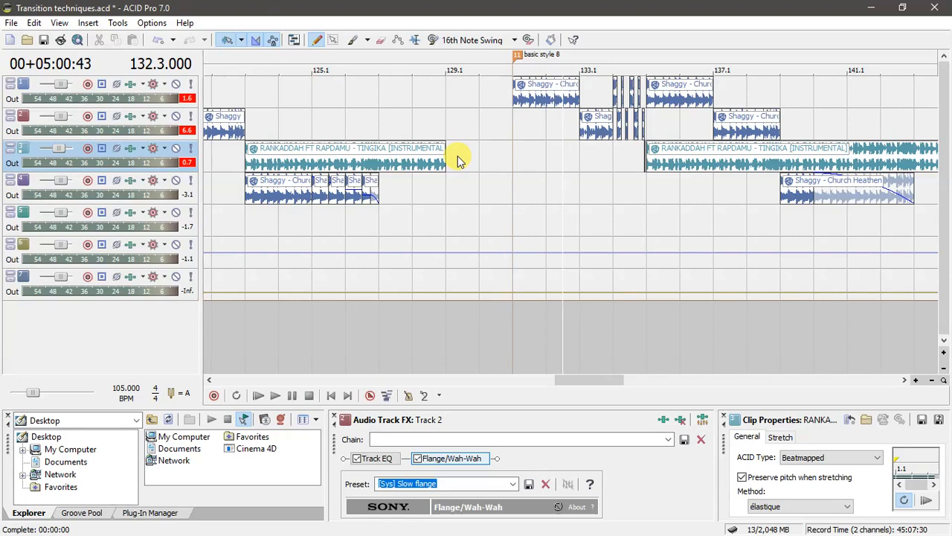
drag(589, 381, 607, 379)
key(space)
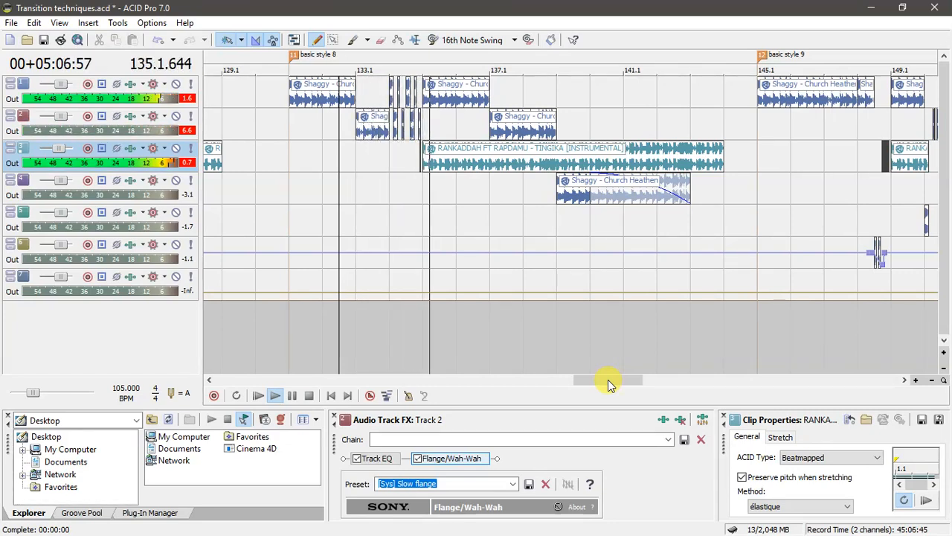
click(556, 220)
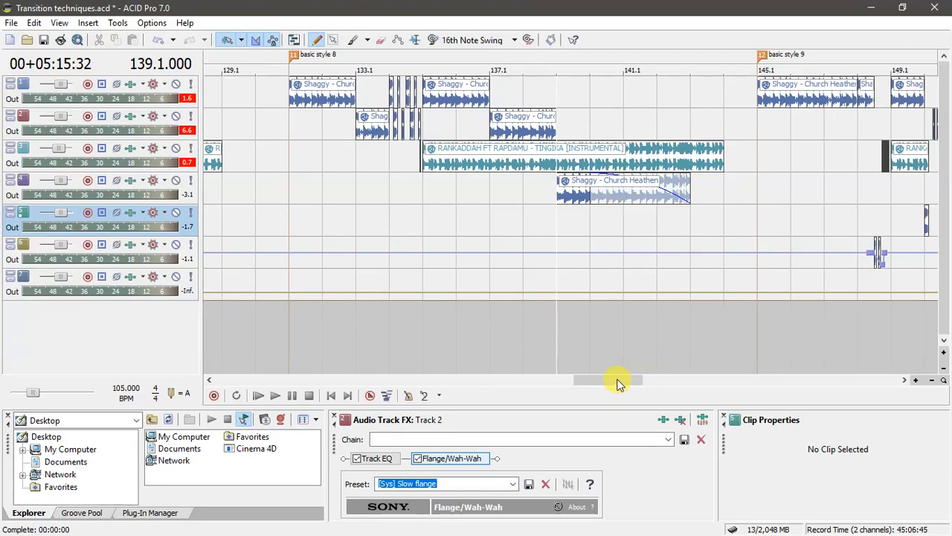
Play the basic style 9 transition from bar 145.1 through the track 4 fade-out clip, then stop playback
drag(617, 378, 645, 378)
drag(651, 380, 655, 379)
click(325, 188)
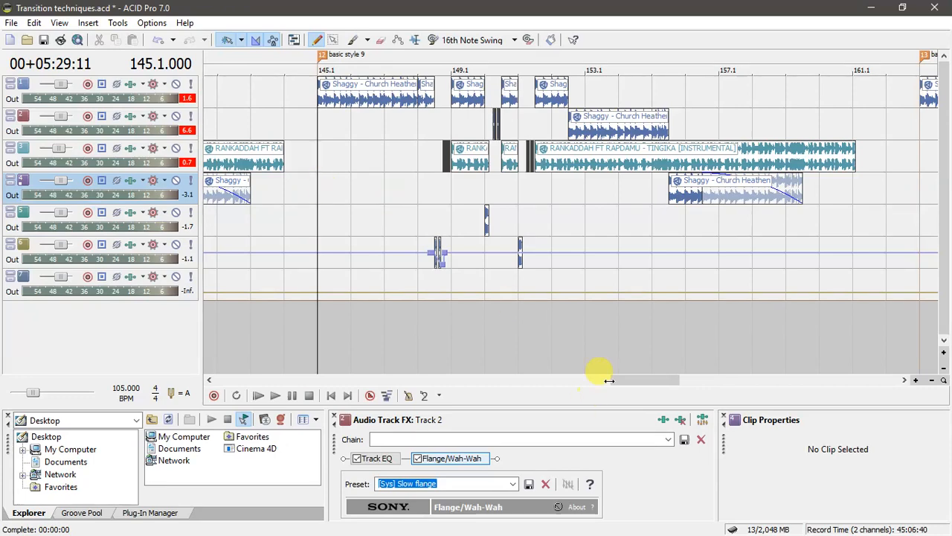
drag(633, 382, 639, 383)
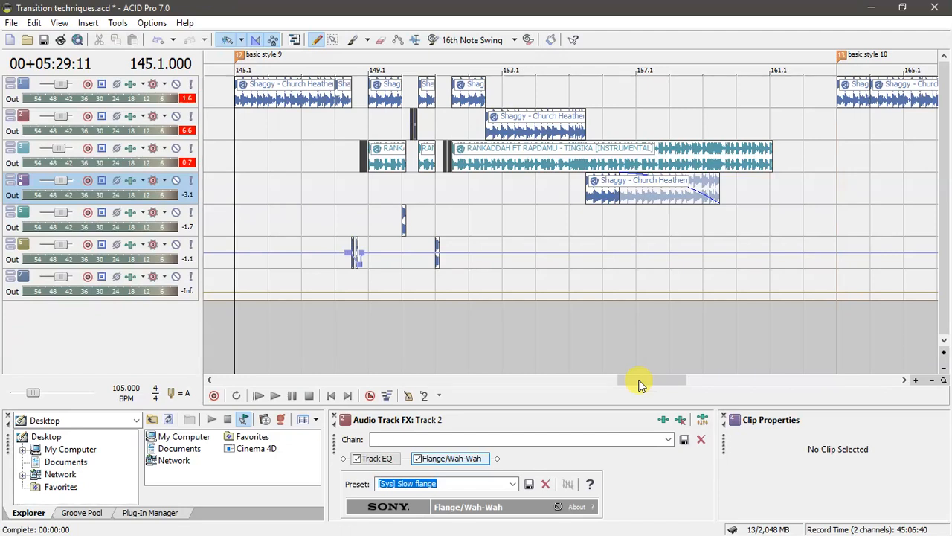
key(space)
key(space)
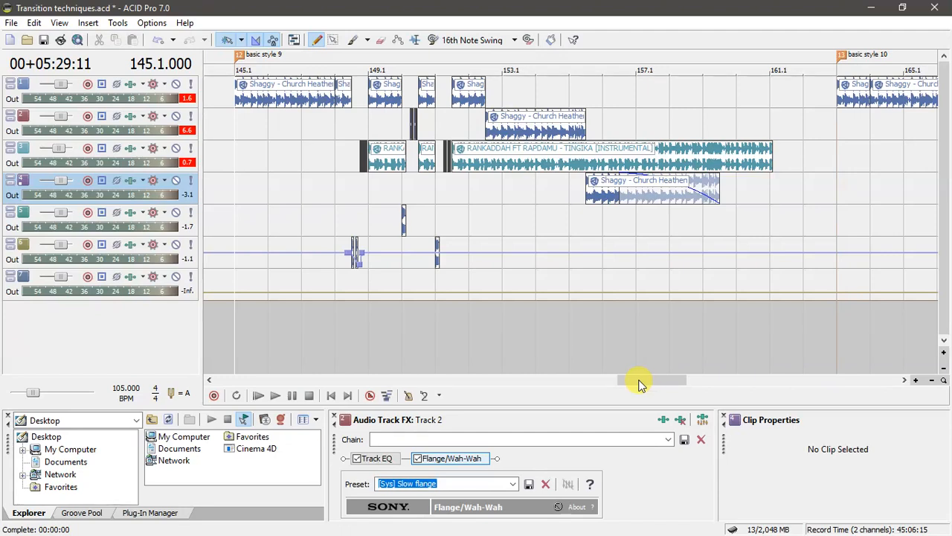
key(space)
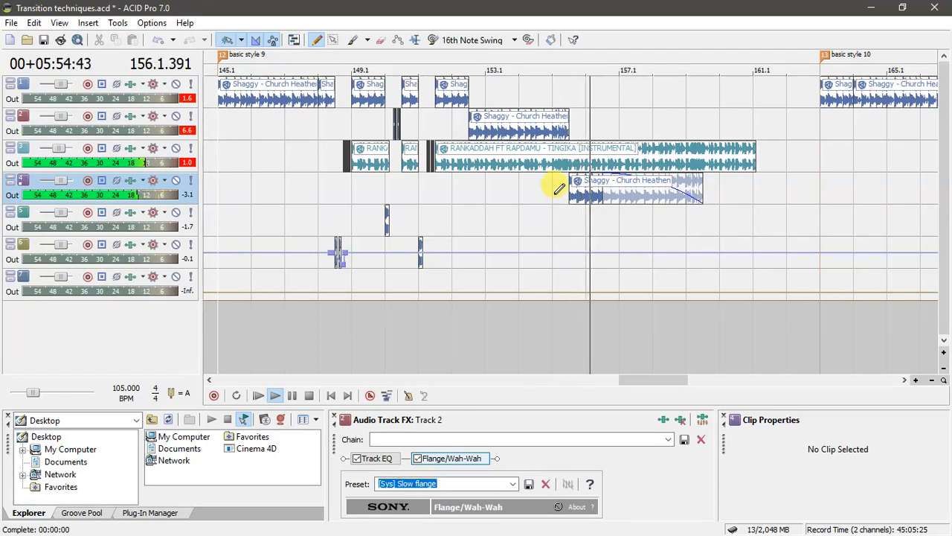
key(space)
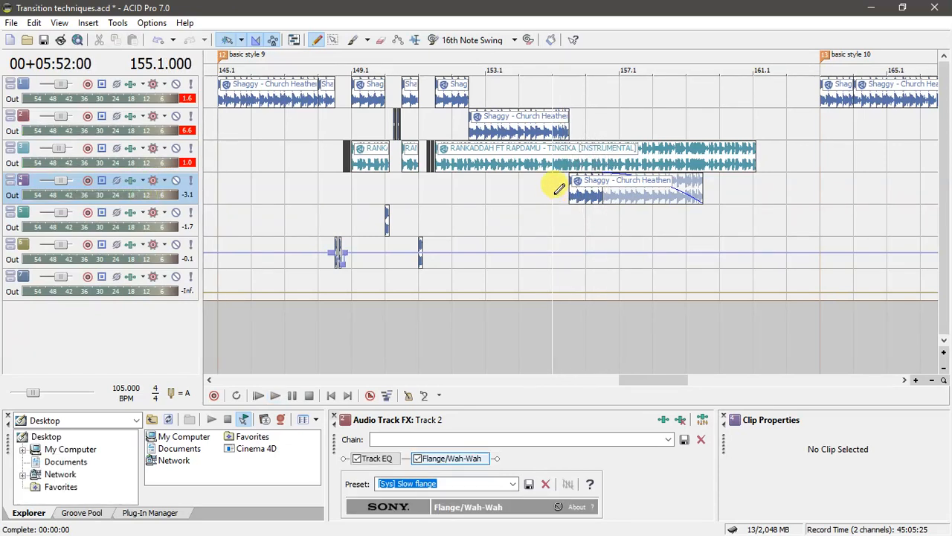
Place the cursor at bar 148.1 and show track 6's Reverb and track 5's ExpressFX Delay with the Dreamscape preset
click(320, 182)
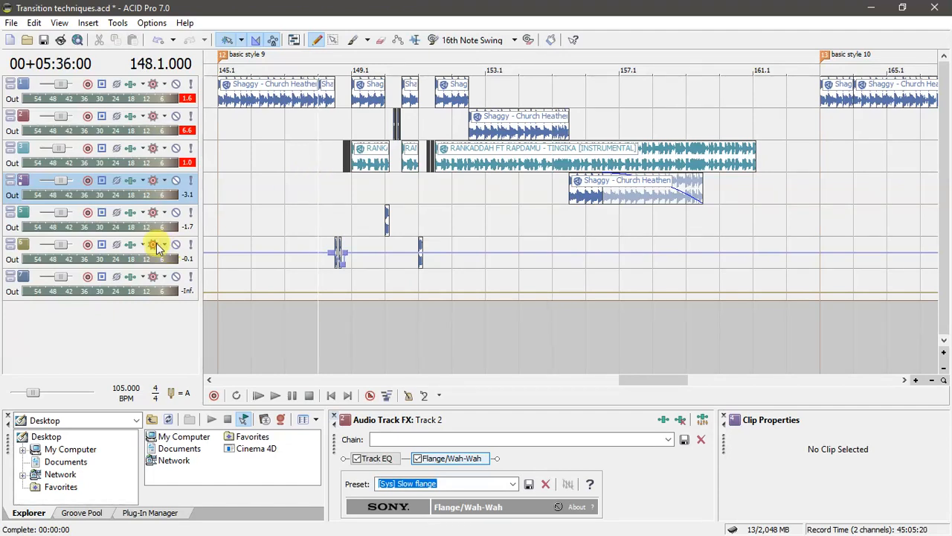
click(23, 254)
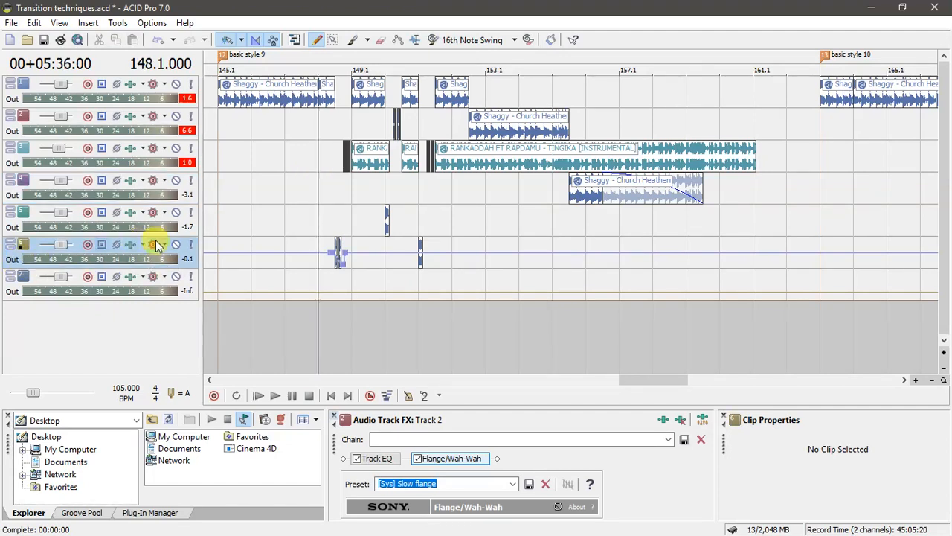
click(153, 245)
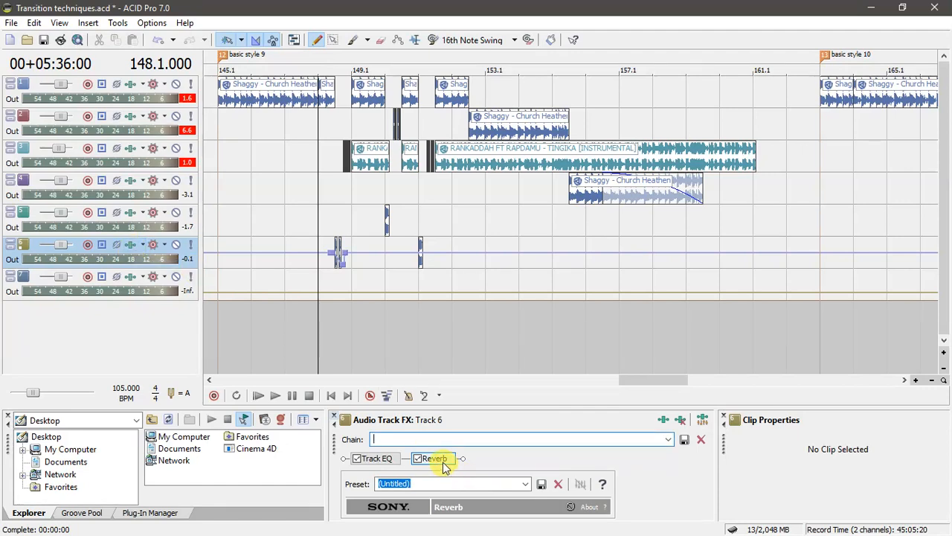
click(21, 218)
click(130, 213)
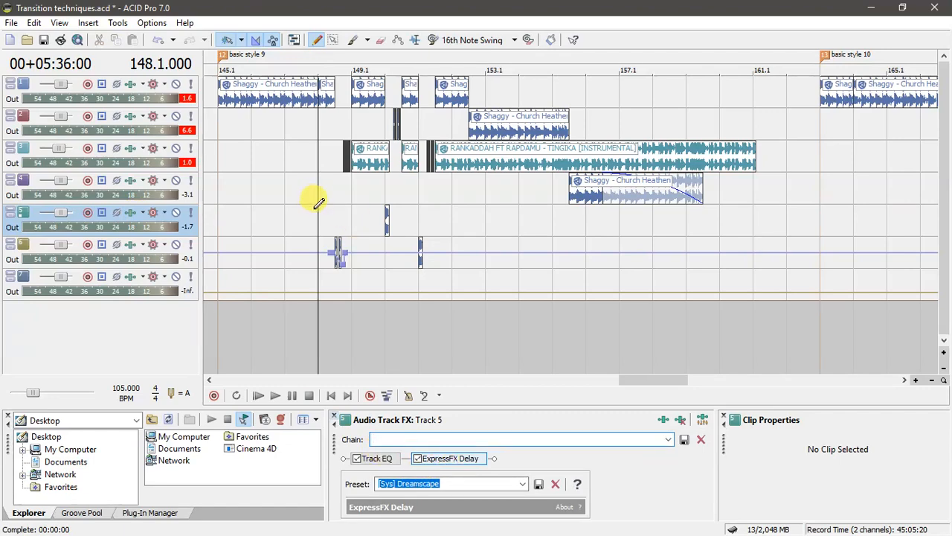
Try extending the short track 1 clip at bar 148.1 past bar 148.3, then undo the extension
scroll(320, 212, up, 3)
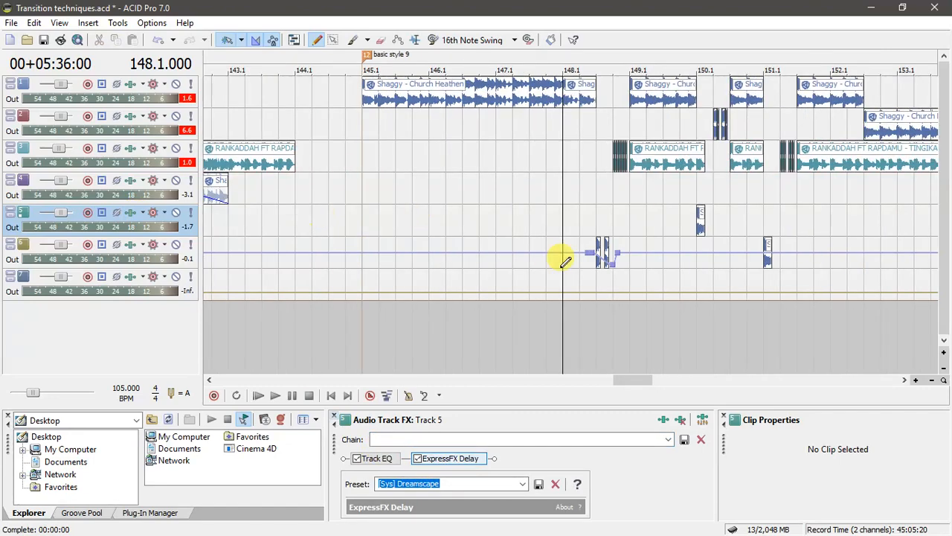
click(595, 104)
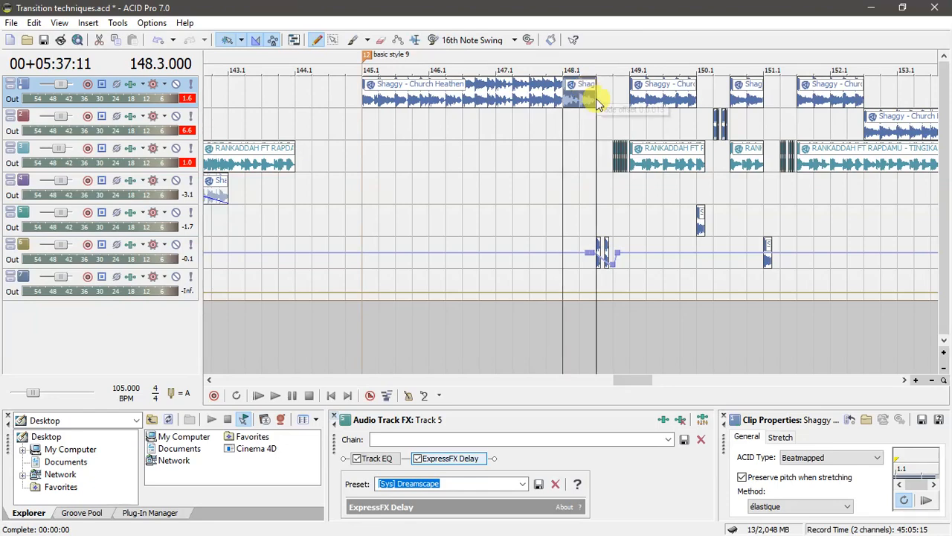
scroll(596, 103, up, 2)
scroll(575, 93, up, 2)
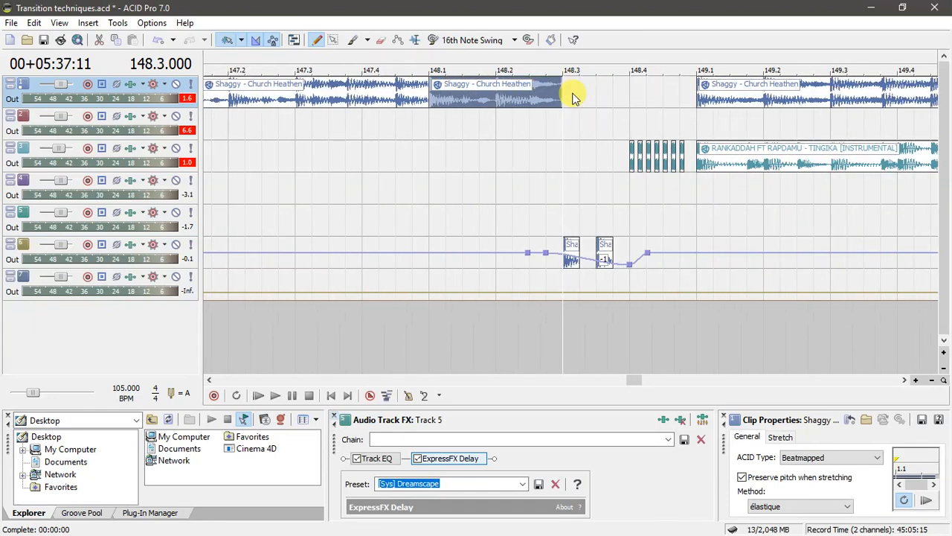
drag(562, 92, 575, 91)
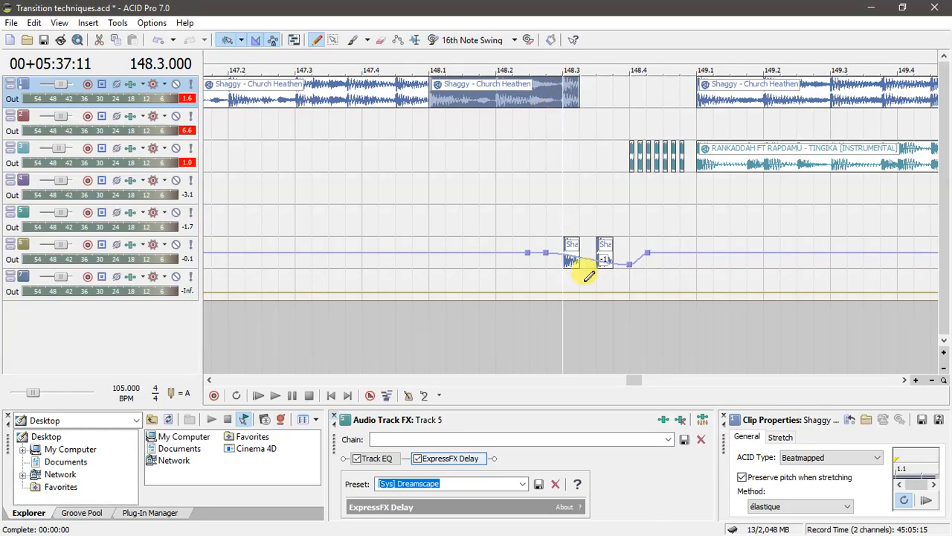
key(ctrl+z)
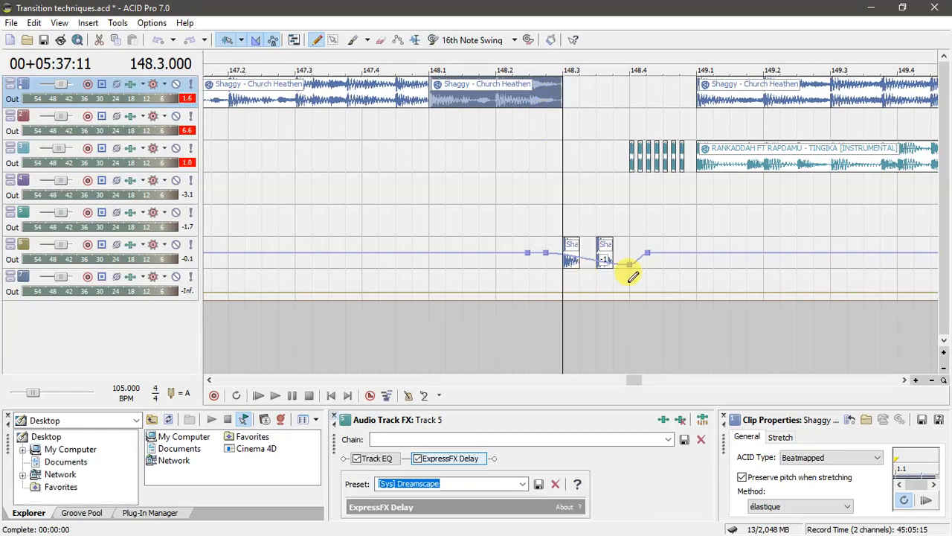
Inspect the second track 6 clip after bar 148.3 and the track 3 stutter cuts starting at bar 148.4
click(610, 257)
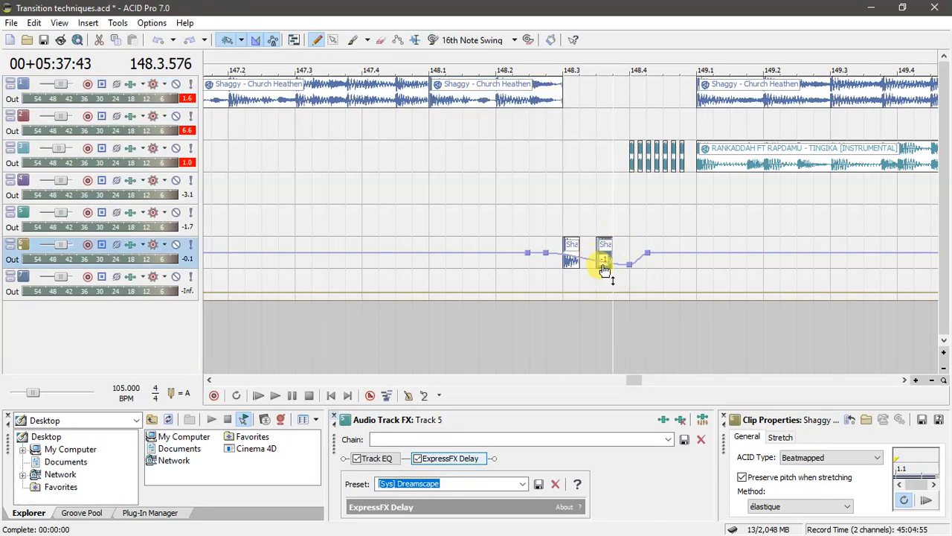
click(630, 169)
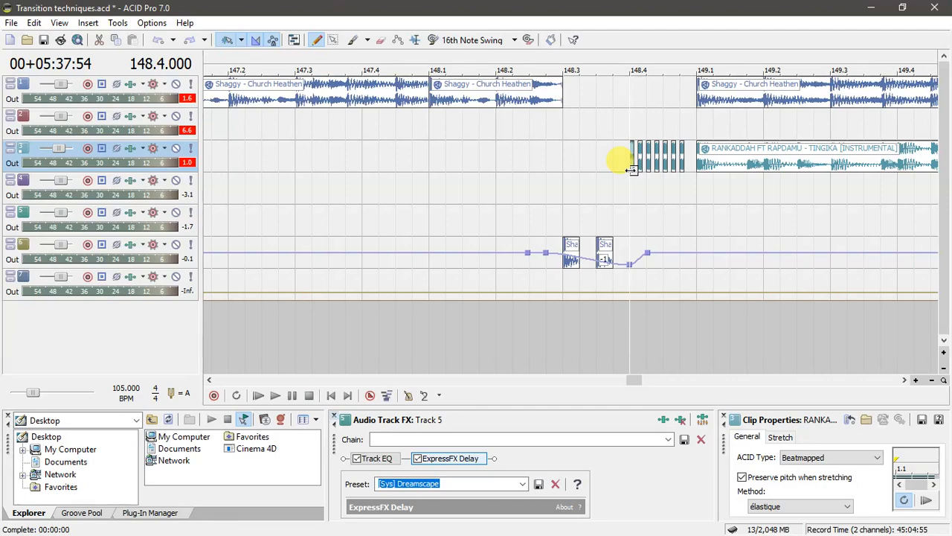
scroll(630, 170, down, 1)
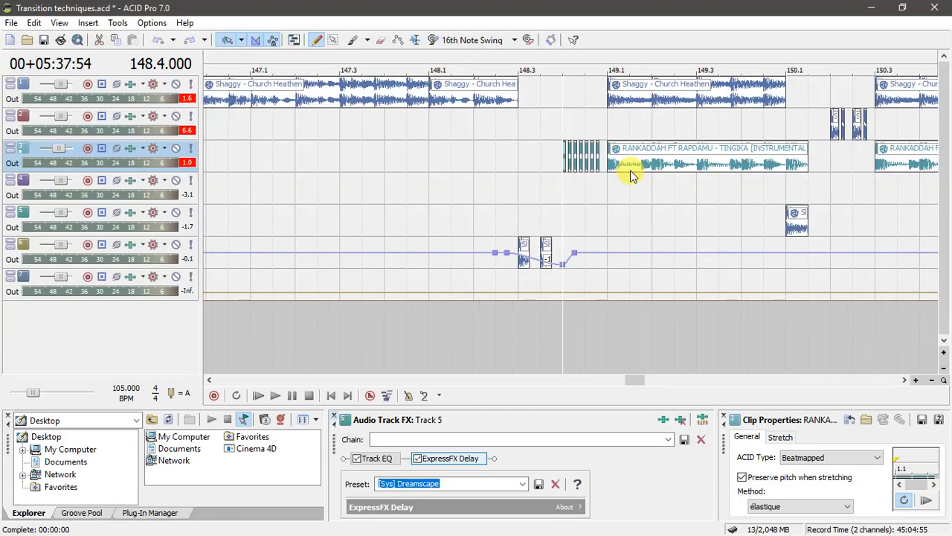
click(904, 379)
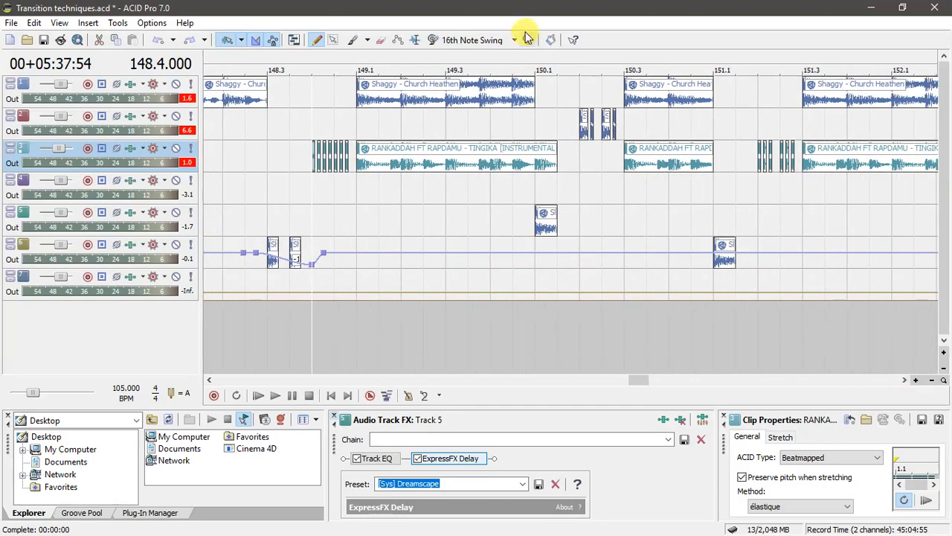
Extend the track 1 clip past bar 150.1, split it there and delete the split-off piece
click(533, 97)
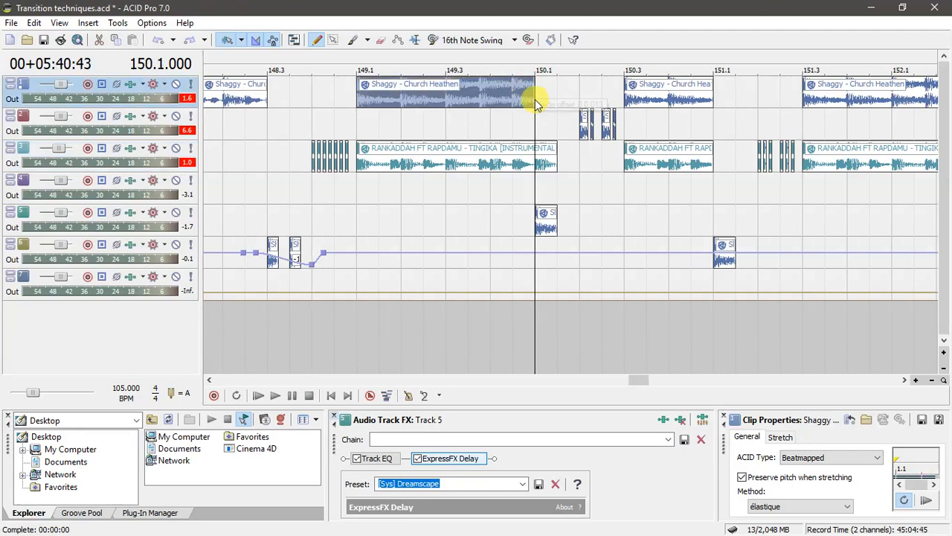
click(544, 98)
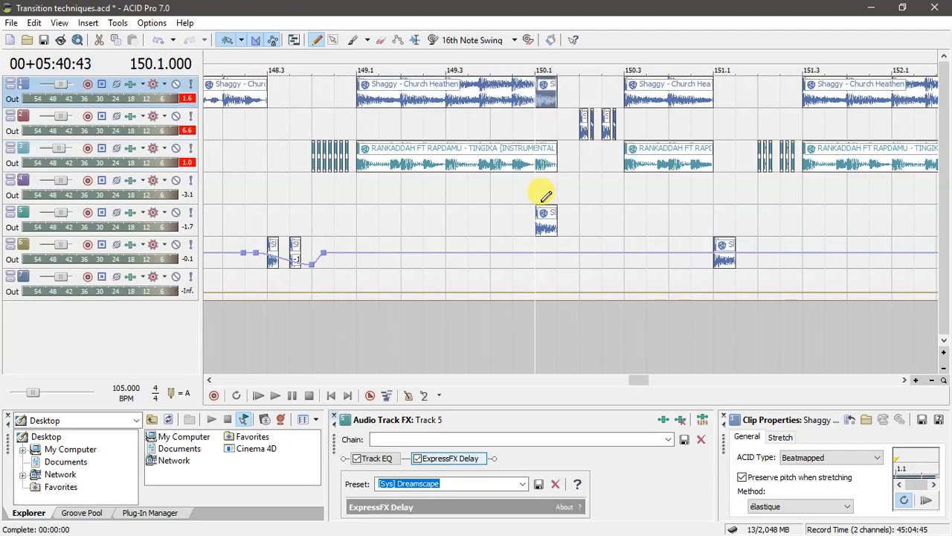
key(Delete)
Select the track 5 clip at bar 150.1 and show the track's ExpressFX Delay effect
click(536, 227)
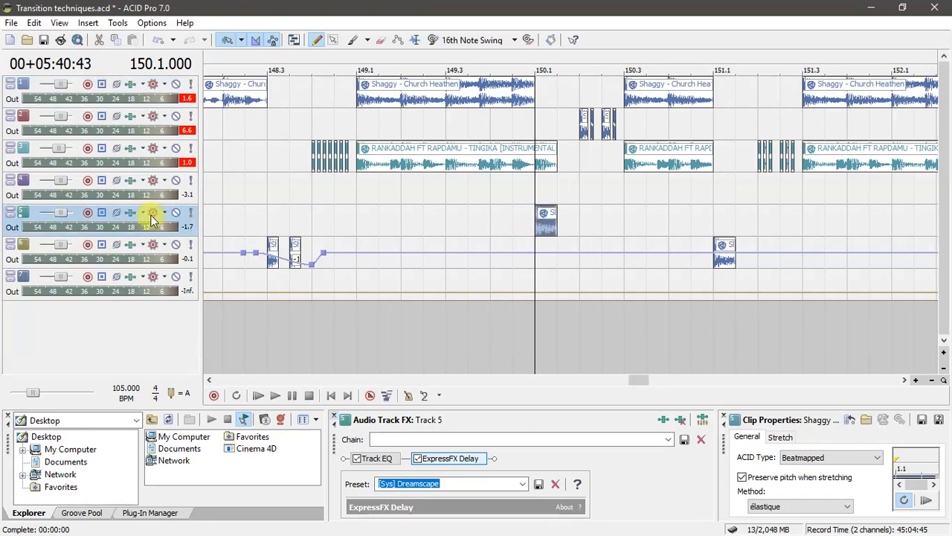
click(128, 217)
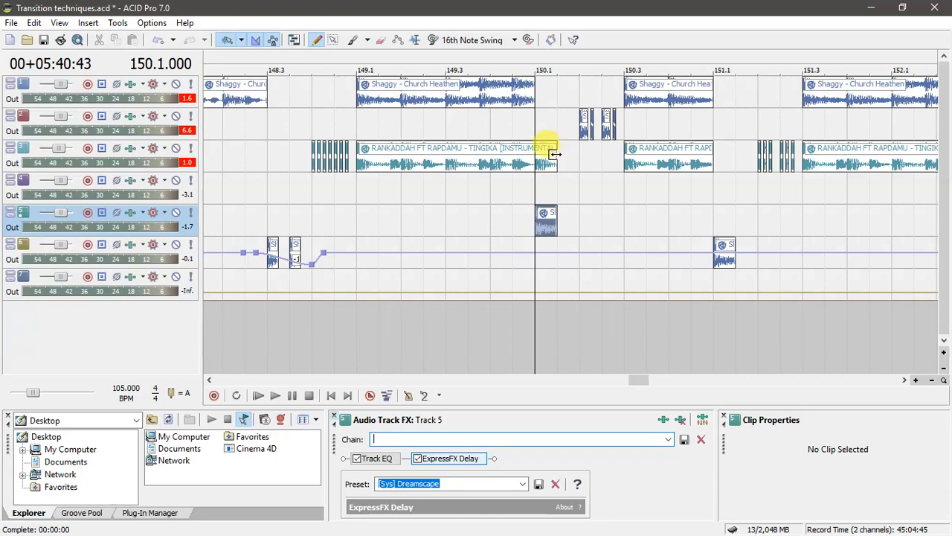
drag(554, 154, 552, 155)
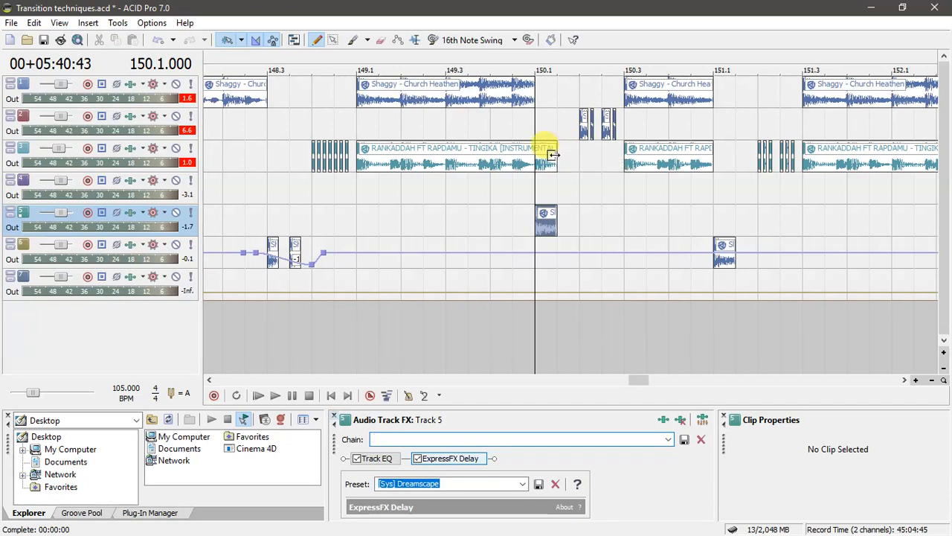
Inspect the clips starting together at bar 150.3 on tracks 1 and 3 by selecting each
click(634, 91)
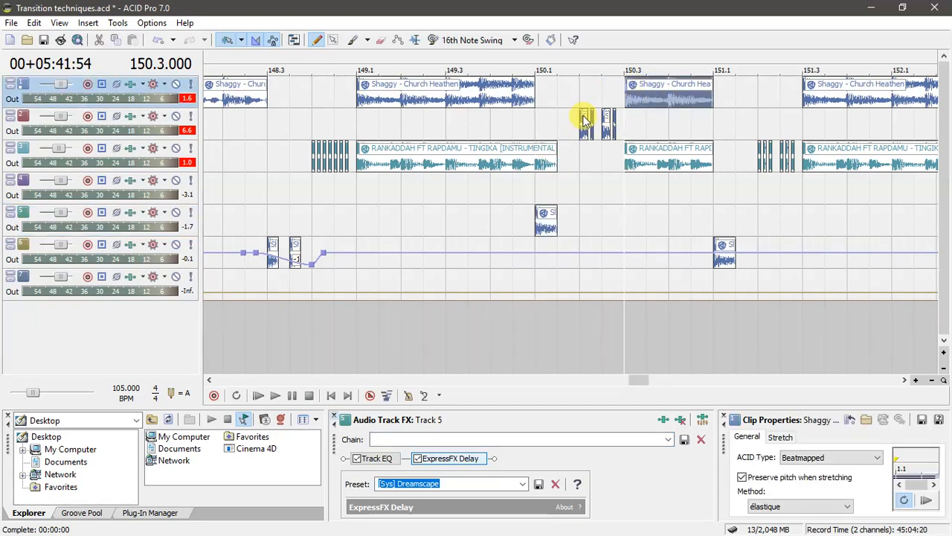
click(629, 160)
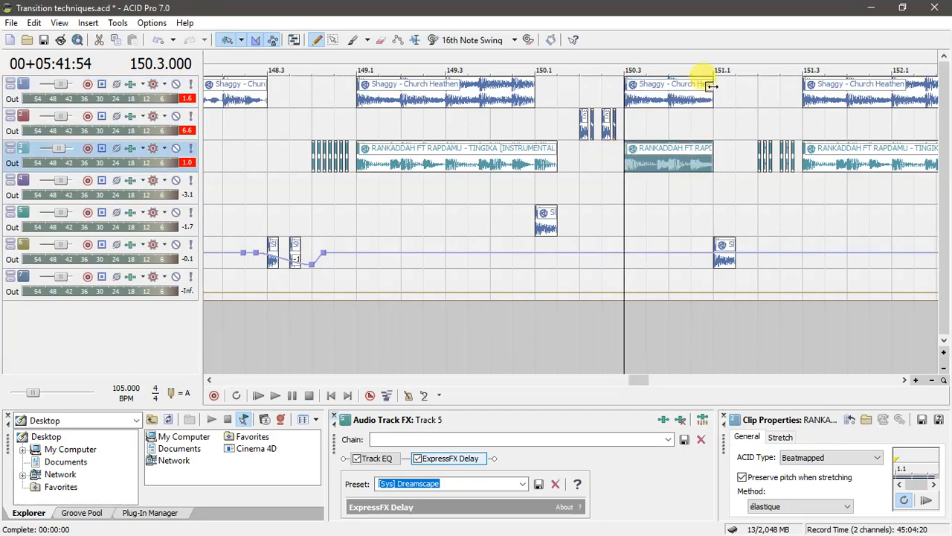
Try extending the track 1 clip past bar 151.1, undo it, and select the track 6 clip at bar 151.1
drag(709, 99, 724, 86)
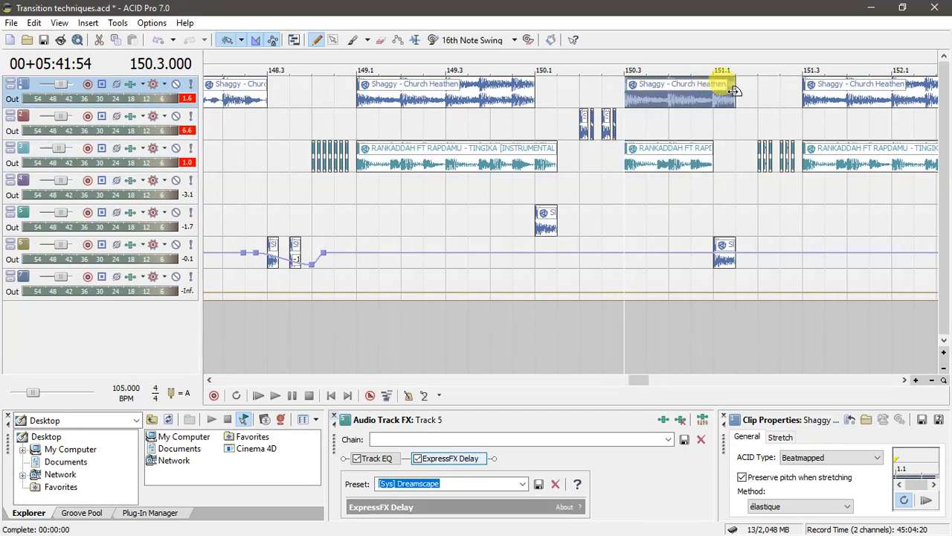
key(ctrl+z)
click(714, 260)
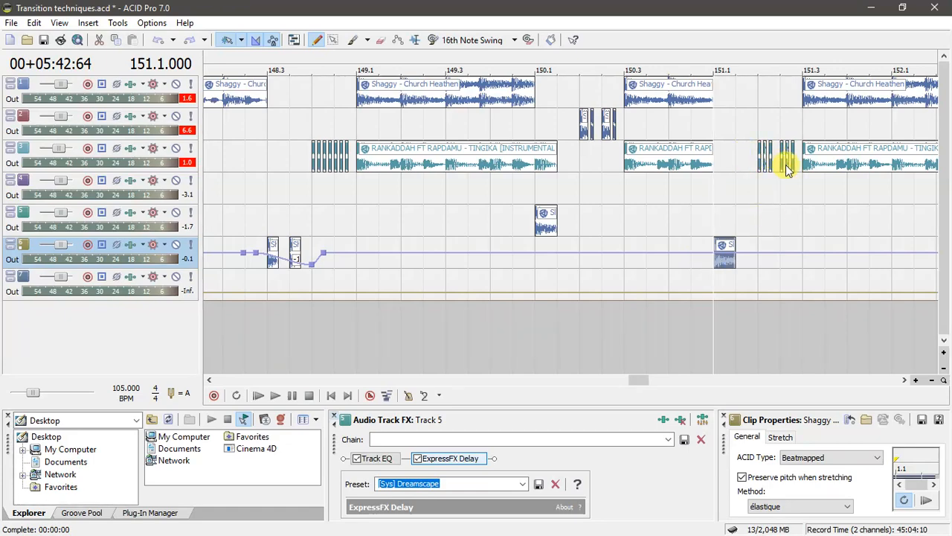
Play basic style 9 from bar 147.2 through its last cuts and place the cursor at bar 154.3
scroll(820, 155, down, 4)
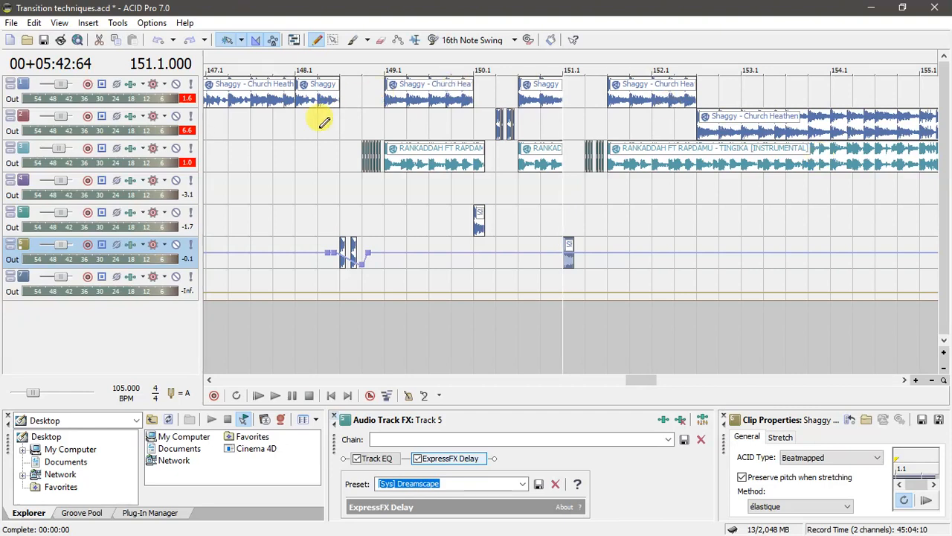
click(276, 150)
click(228, 149)
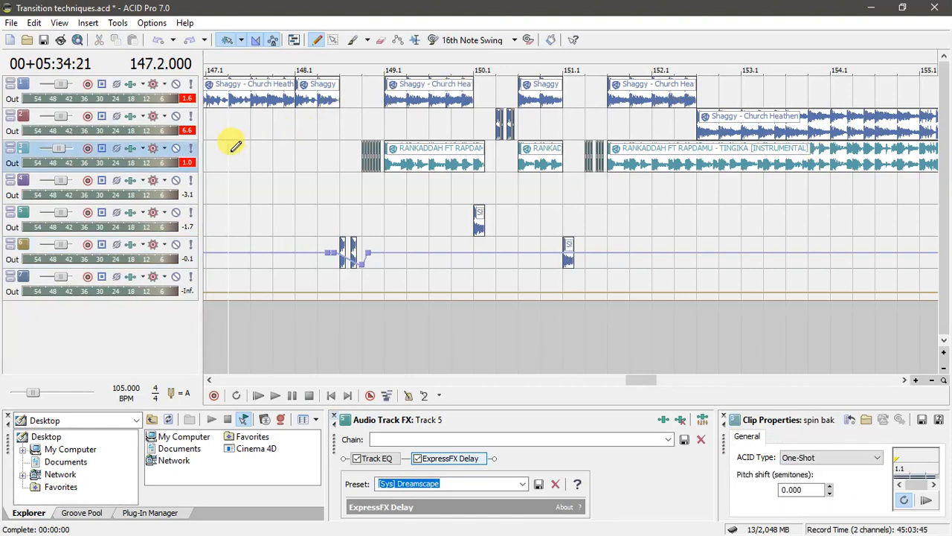
key(space)
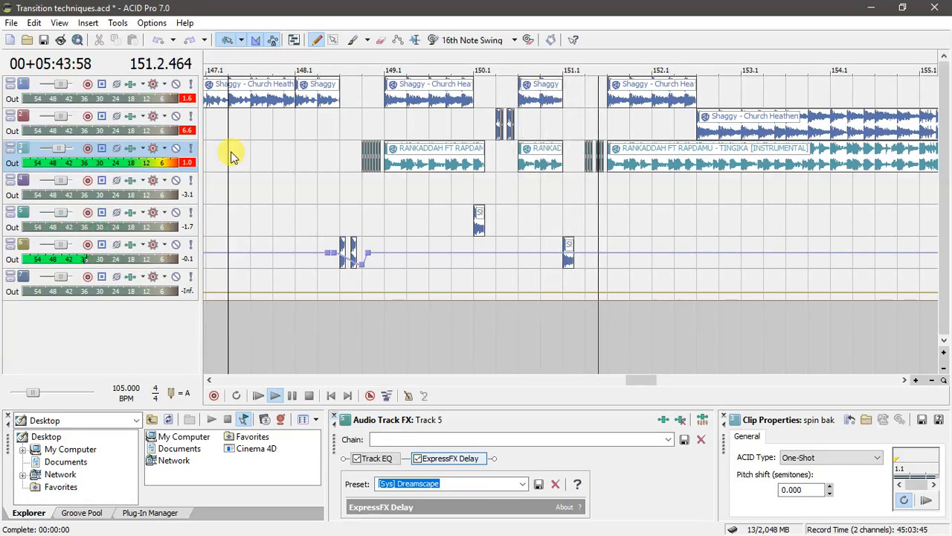
scroll(440, 132, down, 3)
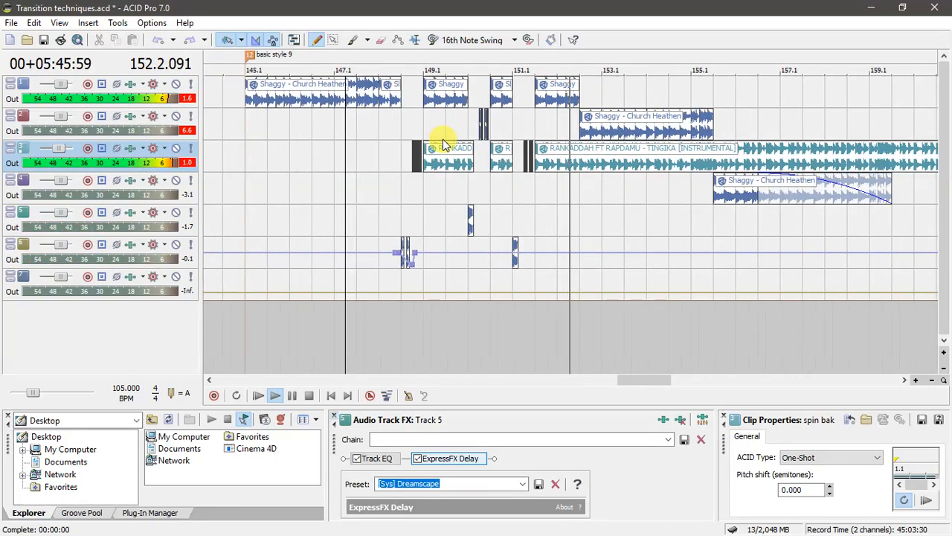
click(698, 202)
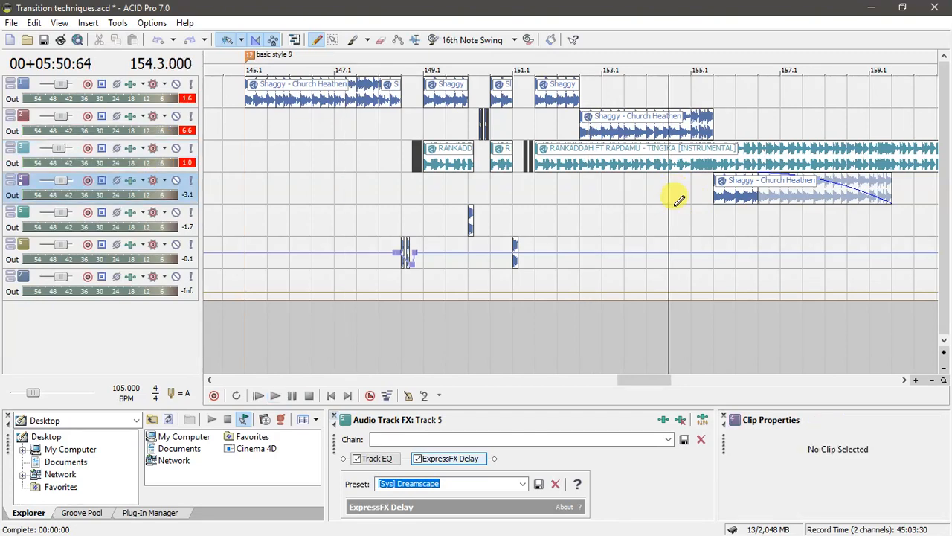
Place the cursor at the basic style 10 marker, bar 163.1, and start playback there
mouse_move(668, 380)
mouse_down()
mouse_move(693, 378)
mouse_move(680, 383)
mouse_up()
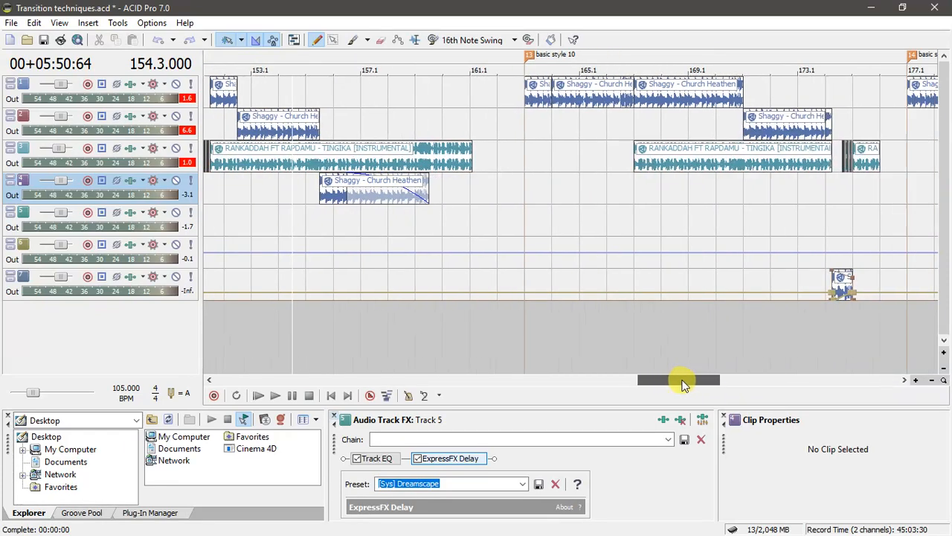
click(524, 179)
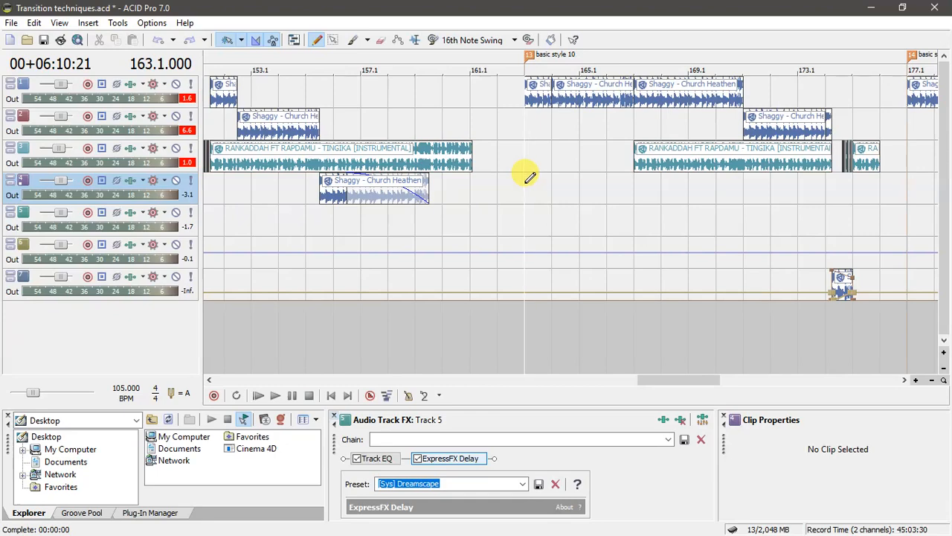
drag(684, 378, 702, 379)
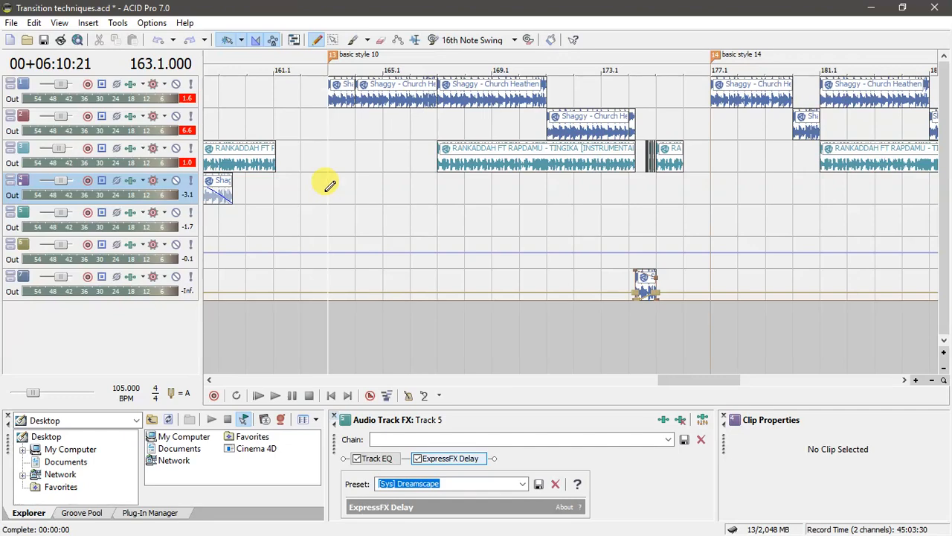
scroll(330, 185, up, 2)
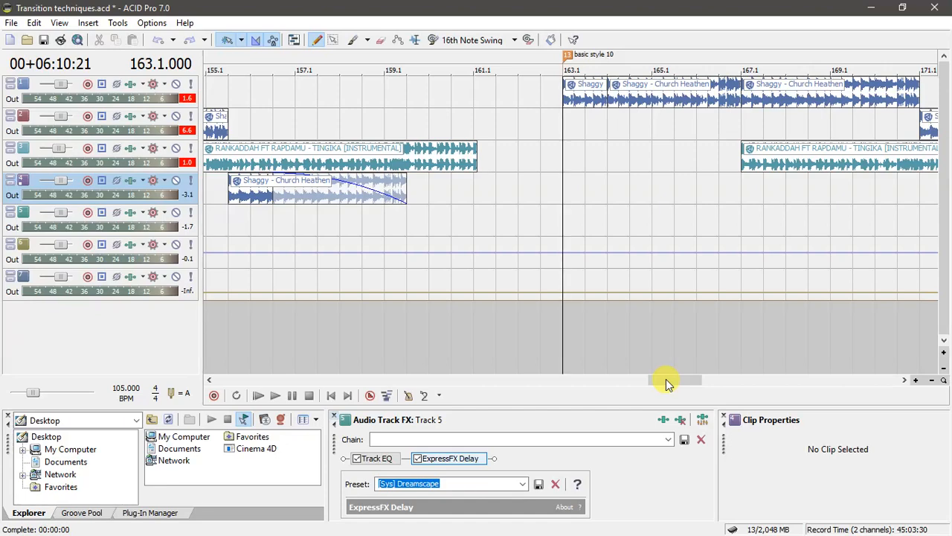
drag(666, 381, 679, 381)
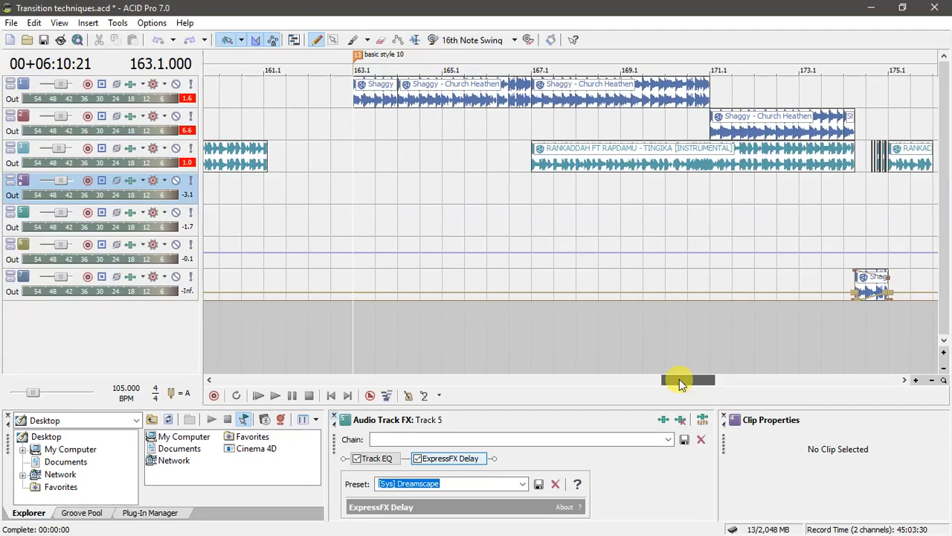
drag(679, 381, 687, 380)
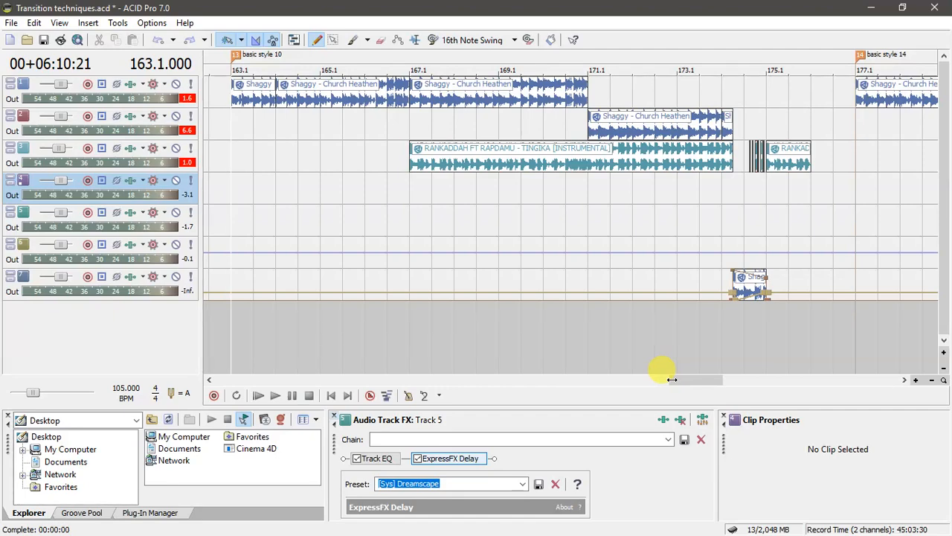
drag(671, 380, 687, 379)
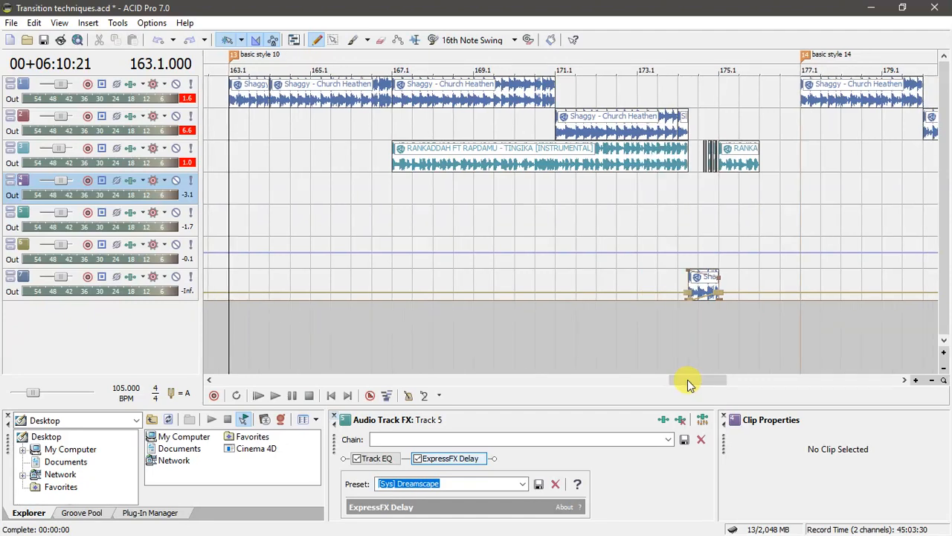
click(231, 154)
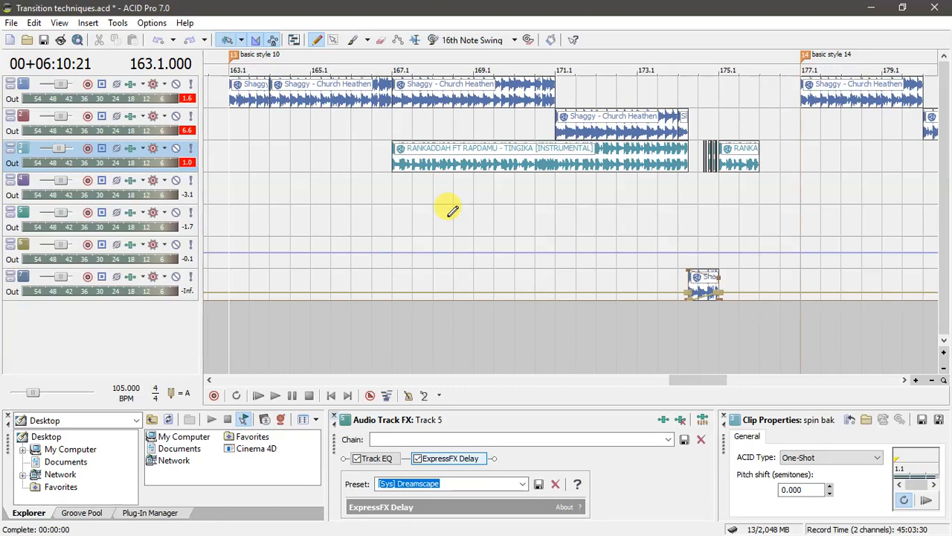
key(space)
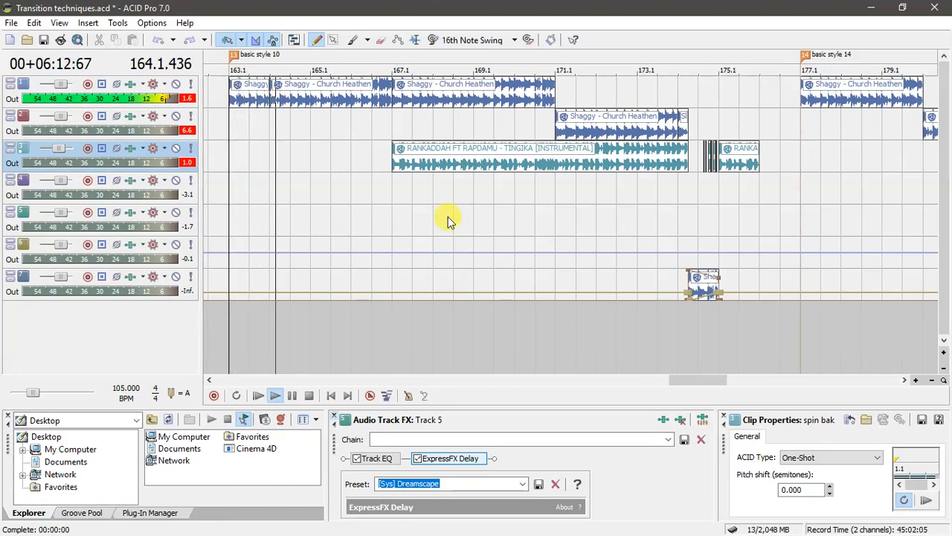
Jump playback to bar 167.1 and follow basic style 10 through to the track 7 clip
click(392, 196)
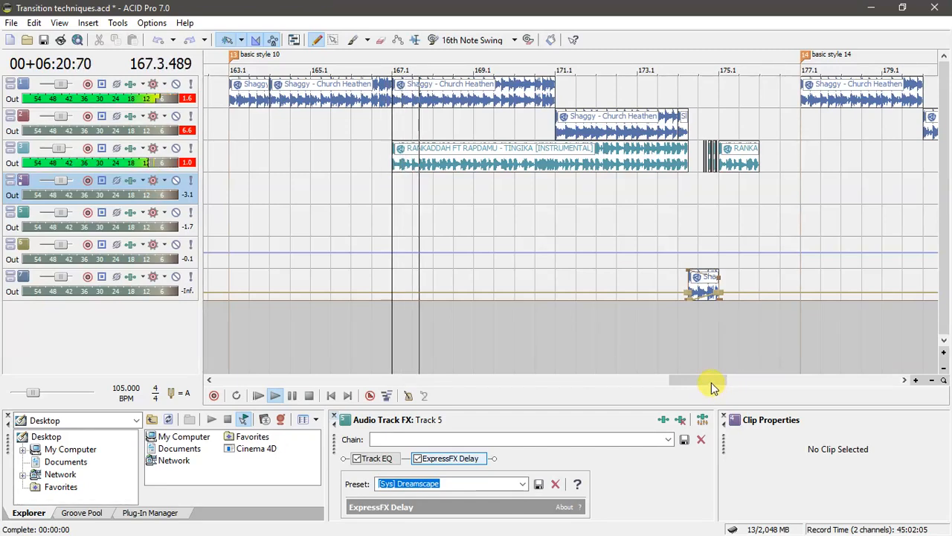
drag(711, 381, 720, 382)
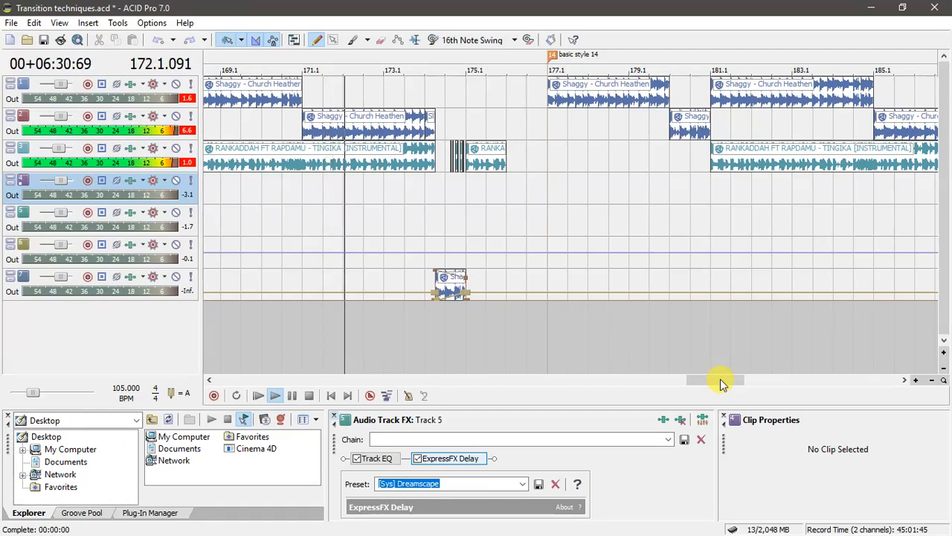
drag(720, 380, 724, 381)
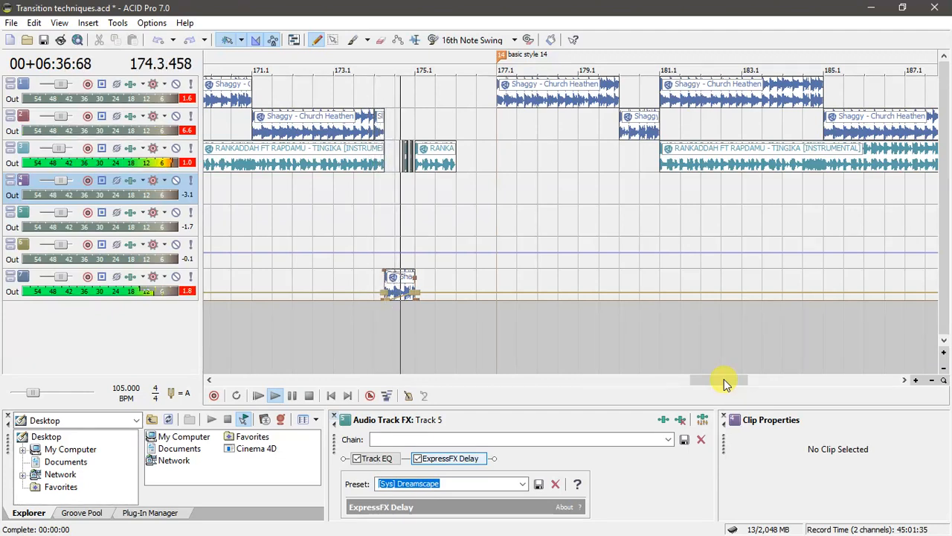
Select the short track 2 clip at bar 174.1 and show the track's Flange/Wah-Wah effect
click(355, 192)
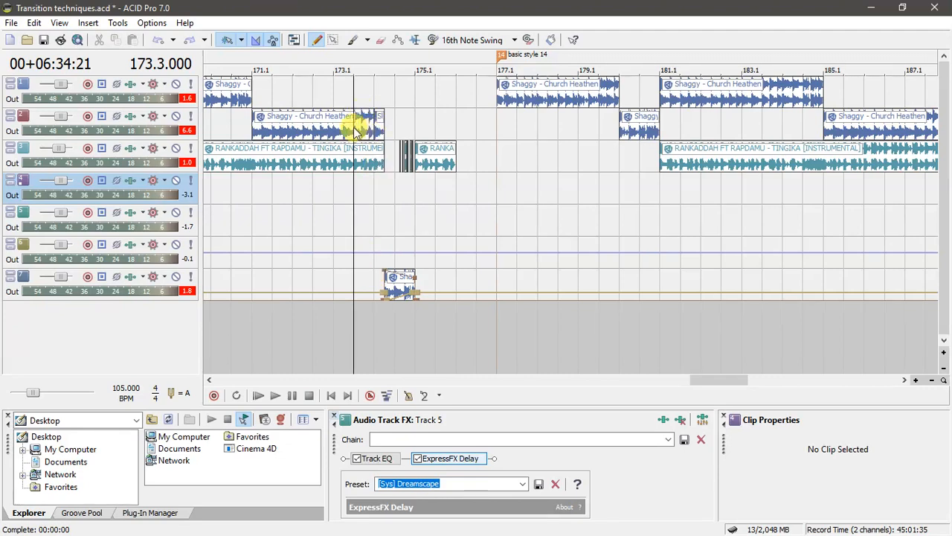
click(377, 122)
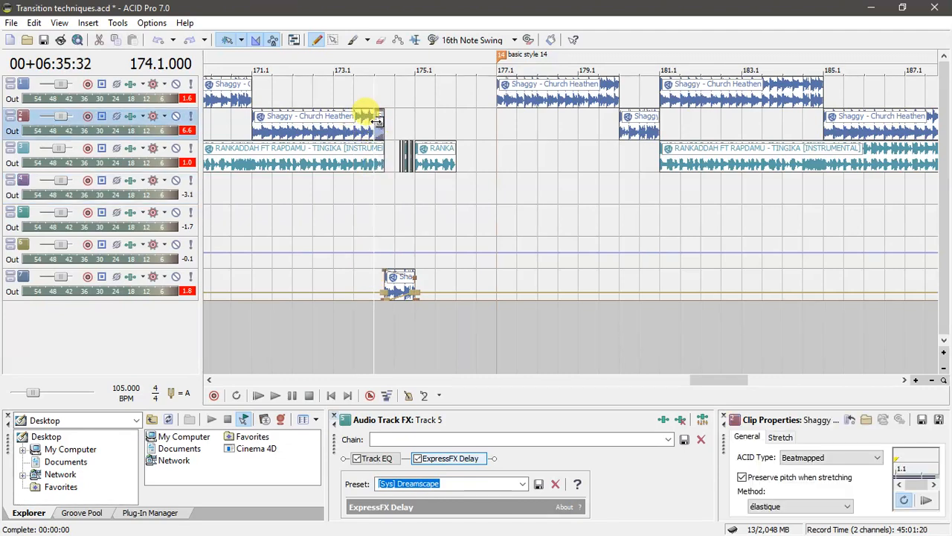
click(128, 117)
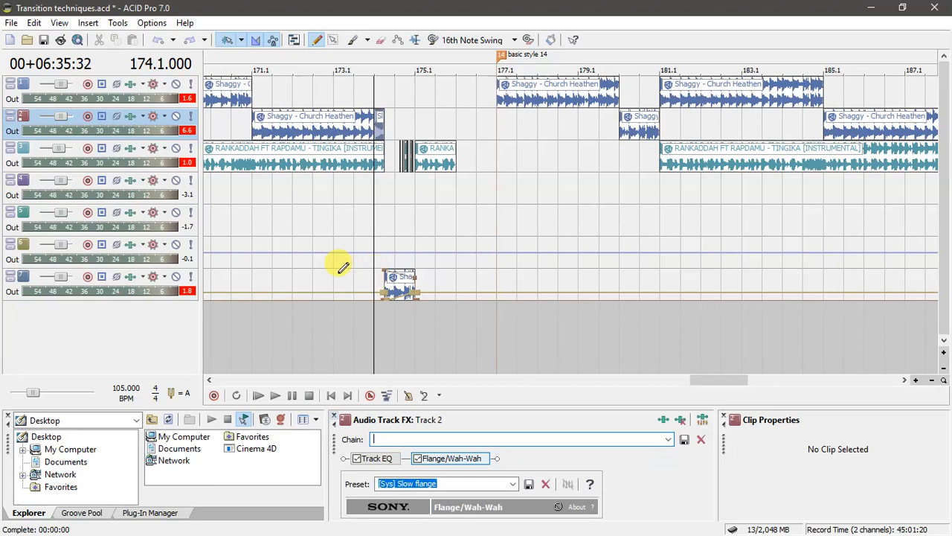
Show track 7's effects chain and inspect both of its Flange/Wah-Wah effects
click(130, 280)
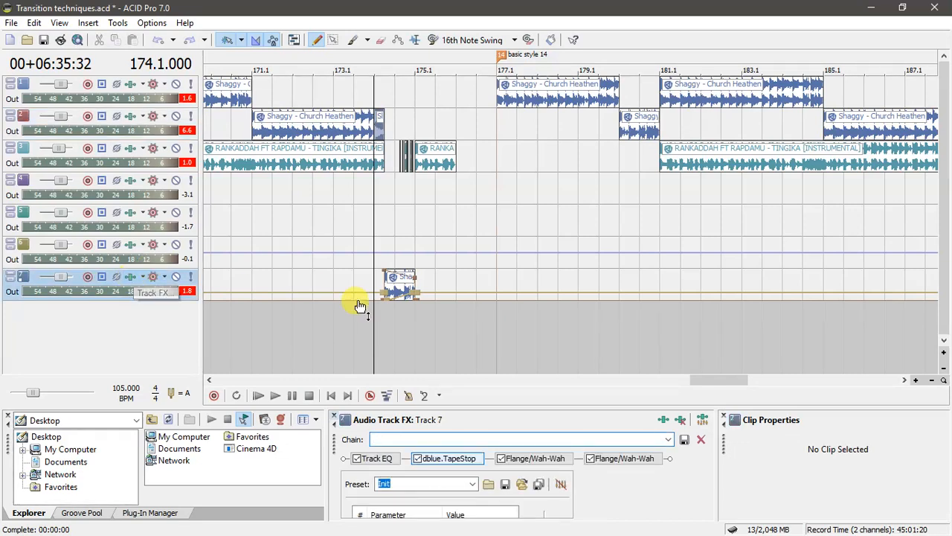
click(543, 459)
click(622, 459)
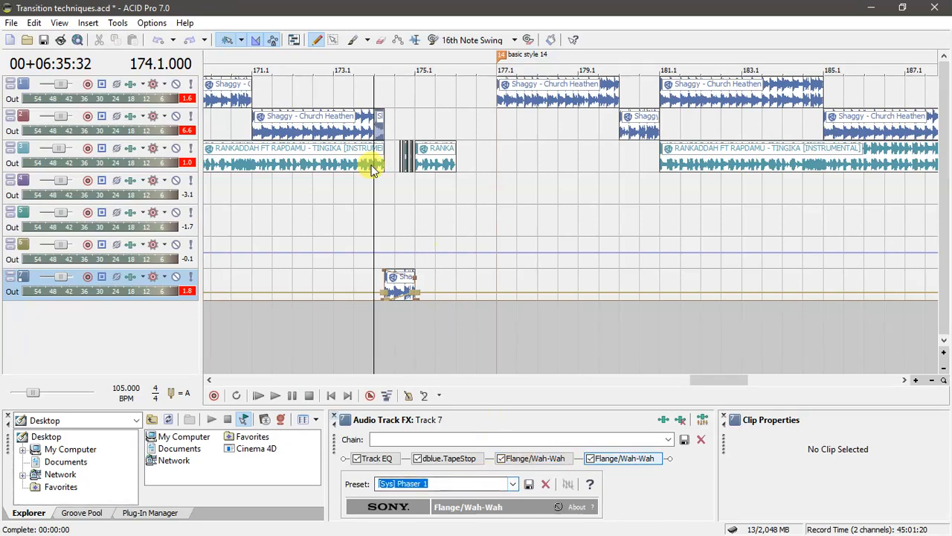
Select the track 2 clip starting at bar 171.1, then replay basic style 10 from that bar to its end
click(359, 125)
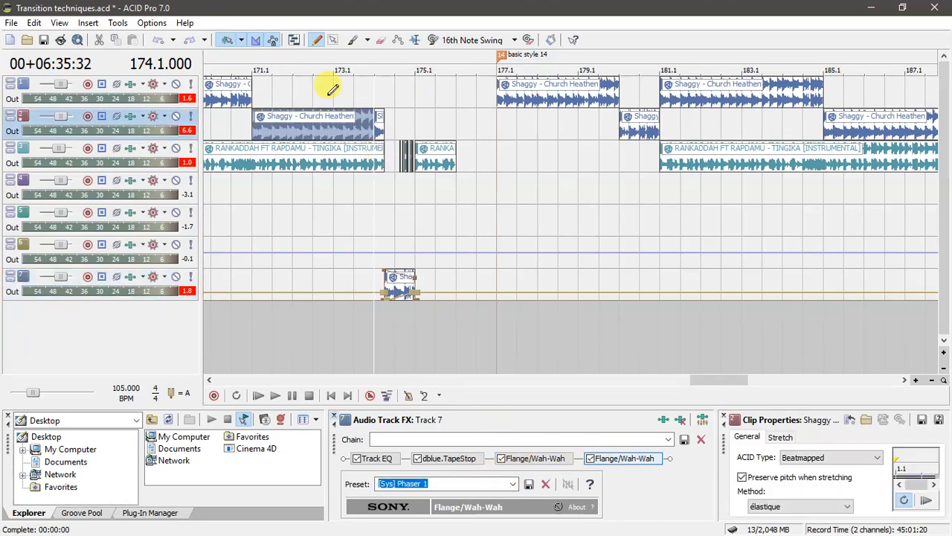
click(374, 210)
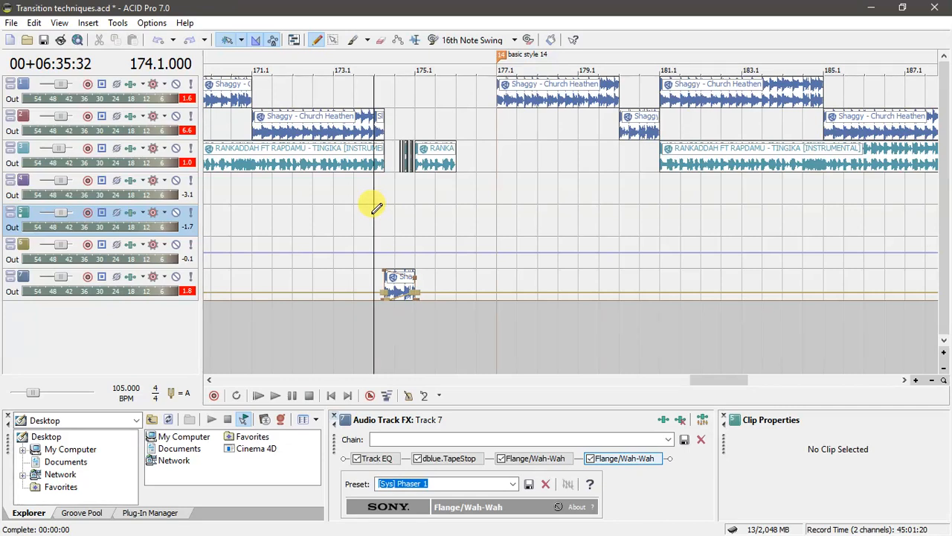
click(253, 211)
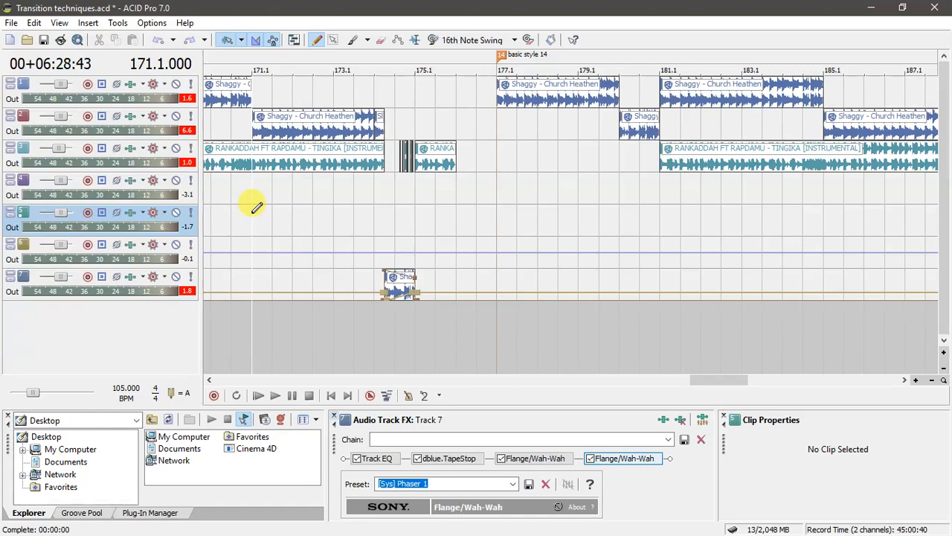
key(space)
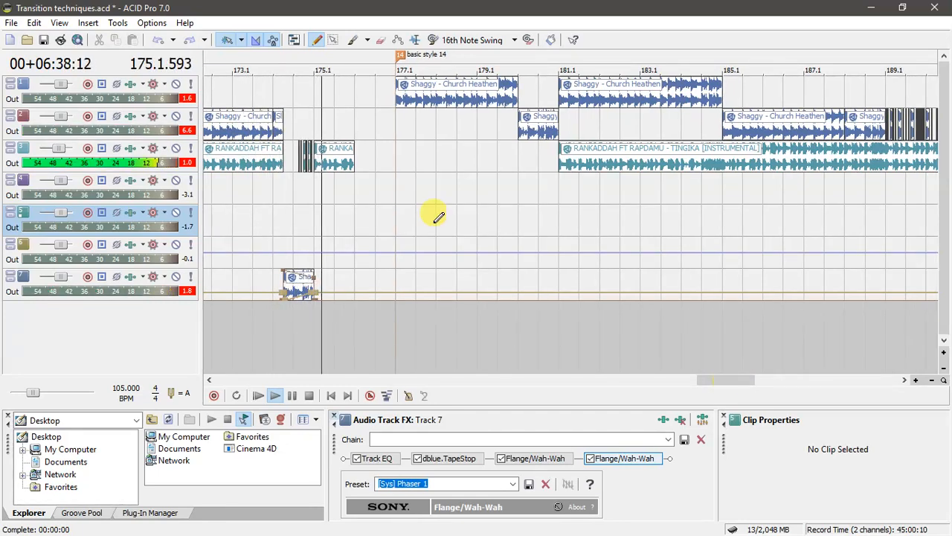
click(378, 186)
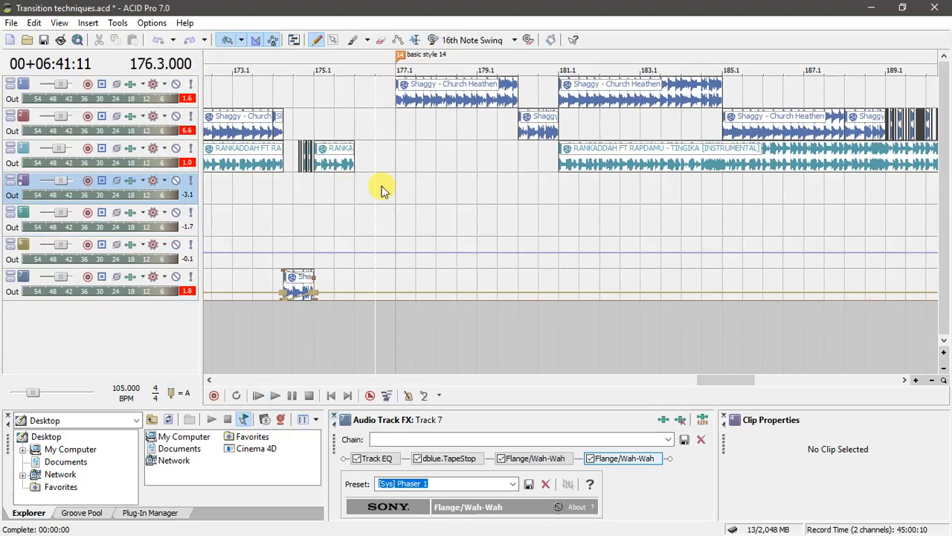
Play basic style 14 from its marker at bar 177.1
click(273, 186)
click(402, 143)
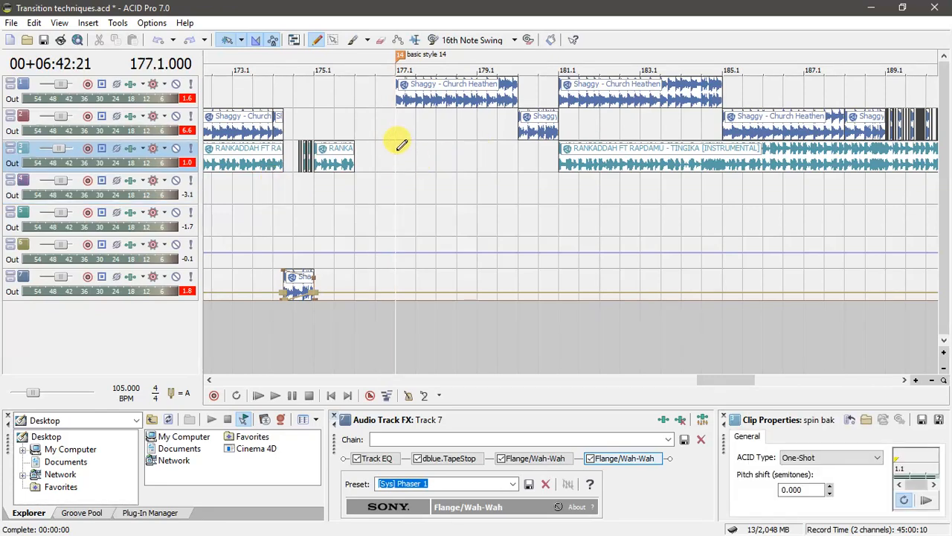
drag(729, 383, 741, 379)
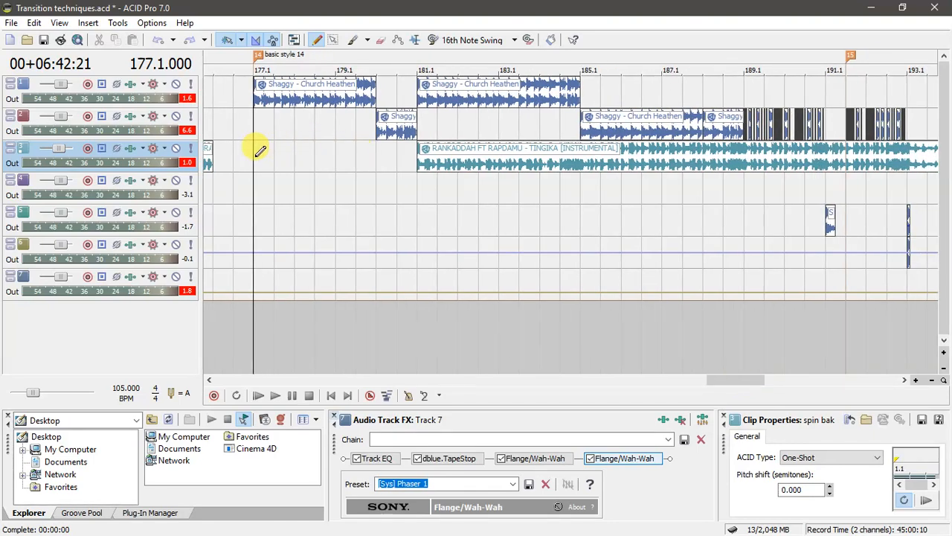
key(space)
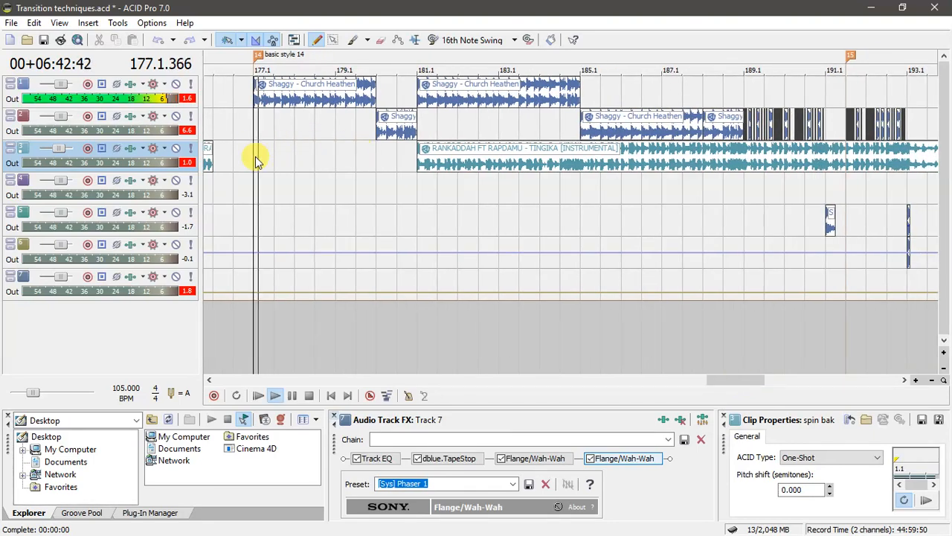
scroll(410, 175, down, 1)
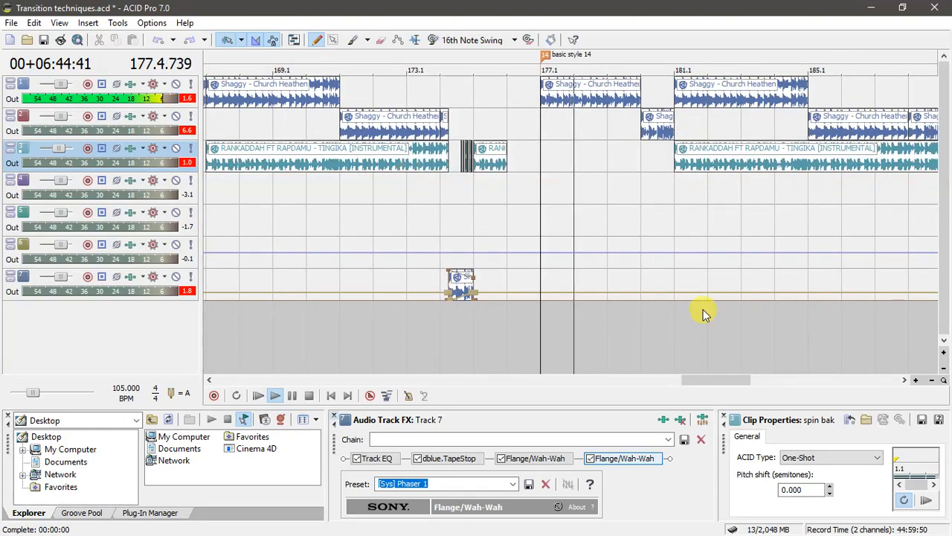
drag(712, 380, 741, 381)
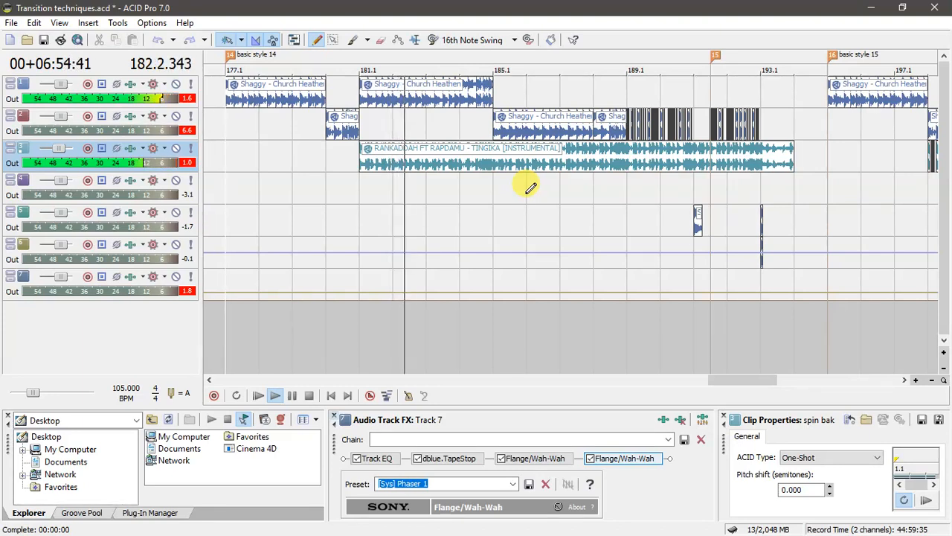
Jump playback to bar 185.1, play the chopped track 2 clips of basic style 14, and stop with the cursor at bar 188.1
click(498, 179)
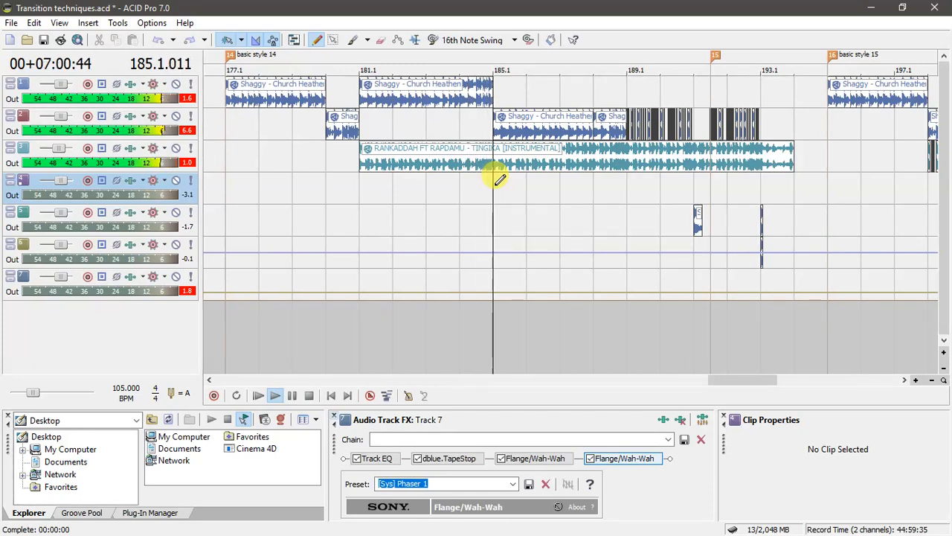
drag(739, 381, 756, 376)
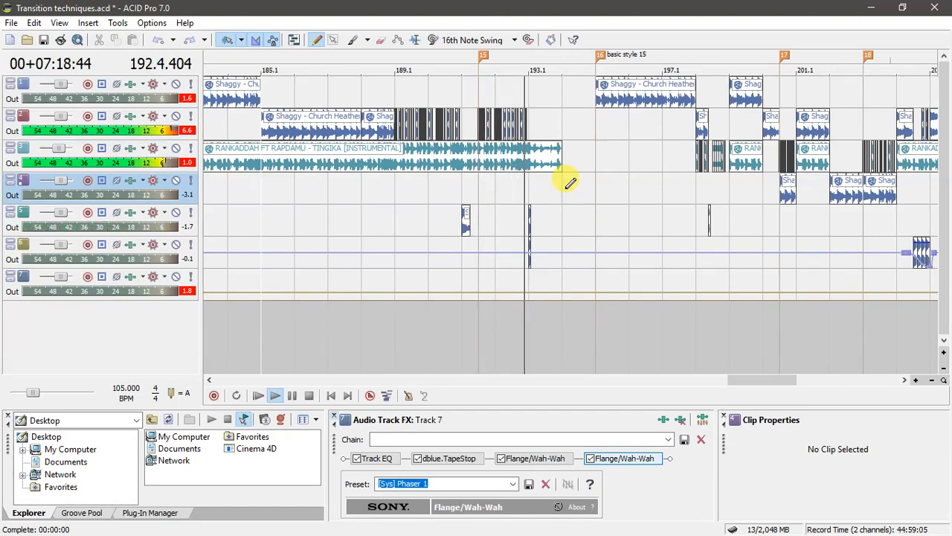
key(space)
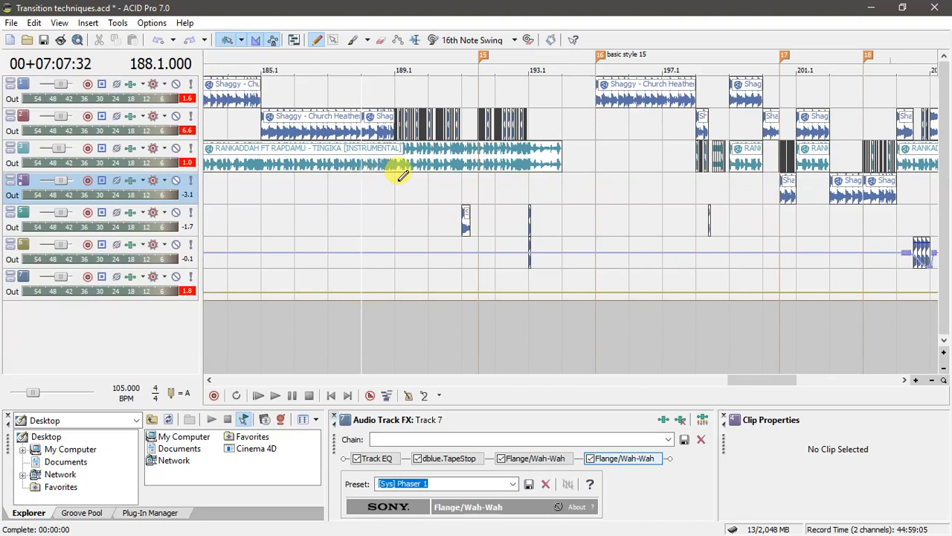
Select the track 2 clips starting at bars 185.1 and 188.1 in turn to point out their cuts
click(386, 128)
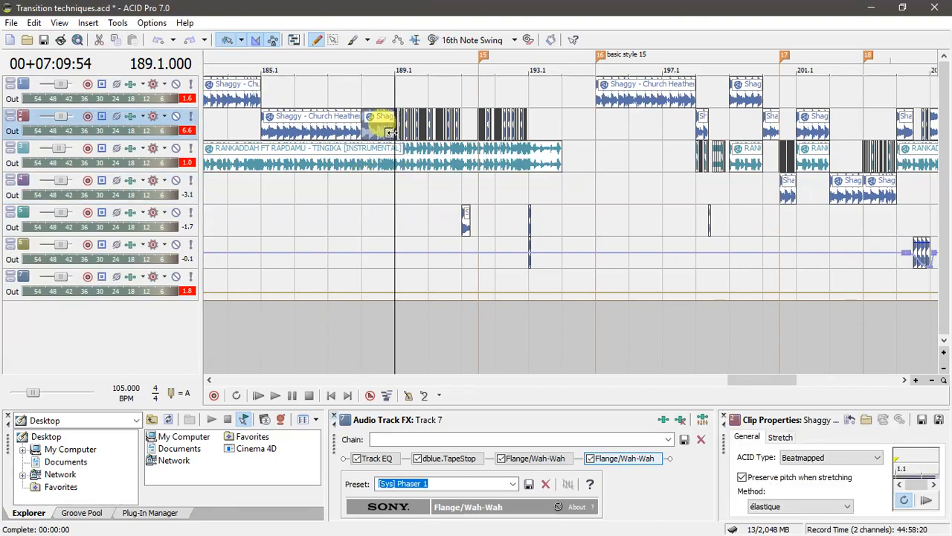
click(314, 128)
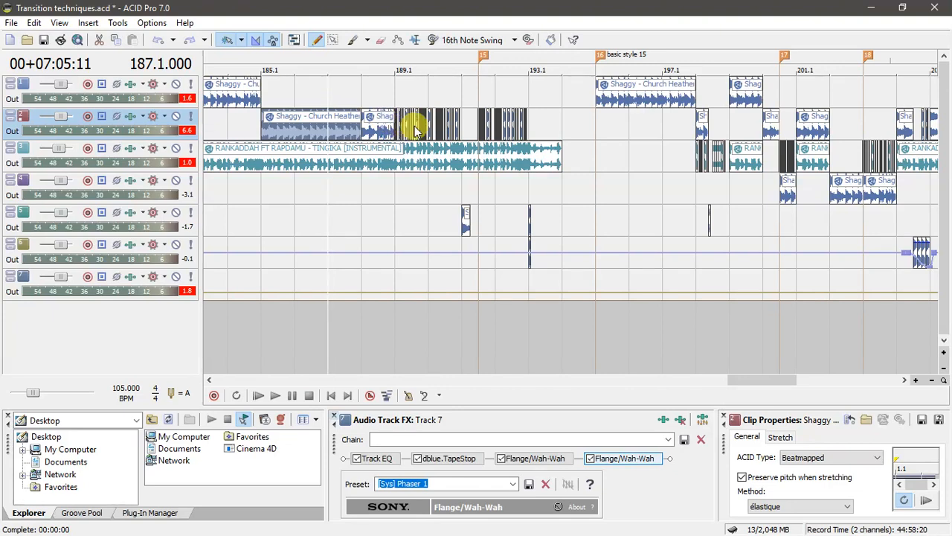
click(366, 128)
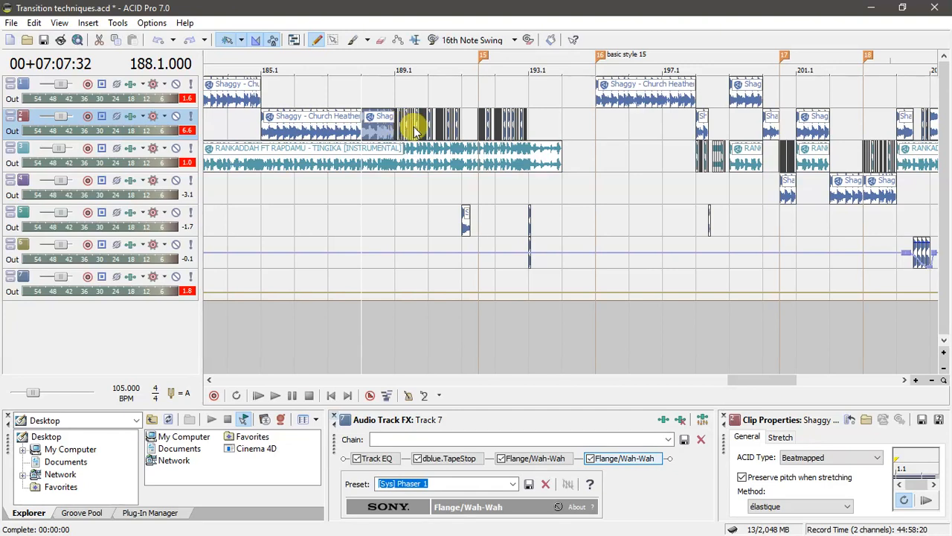
Play basic style 15 from its marker at bar 195.1, following its clips through the closing fade-outs on tracks 3 and 4
click(593, 175)
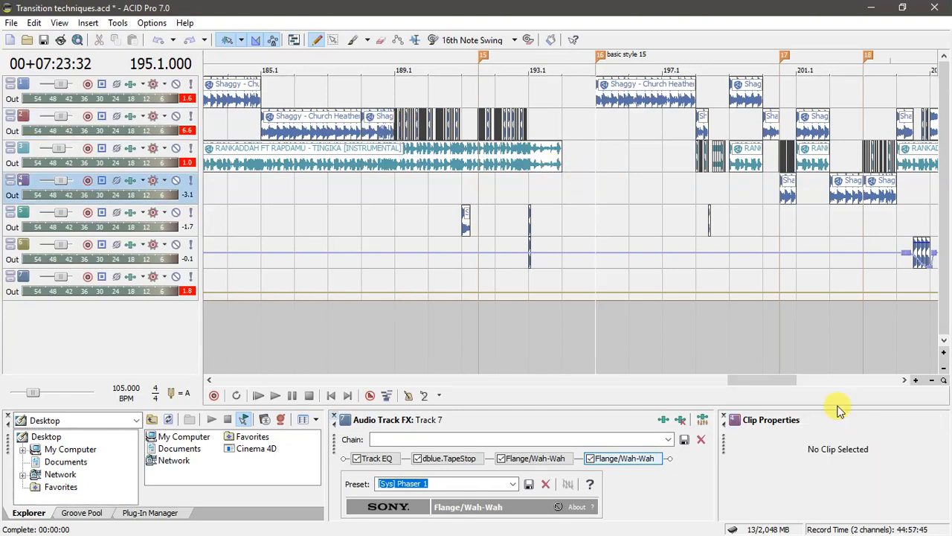
scroll(906, 382, right, 3)
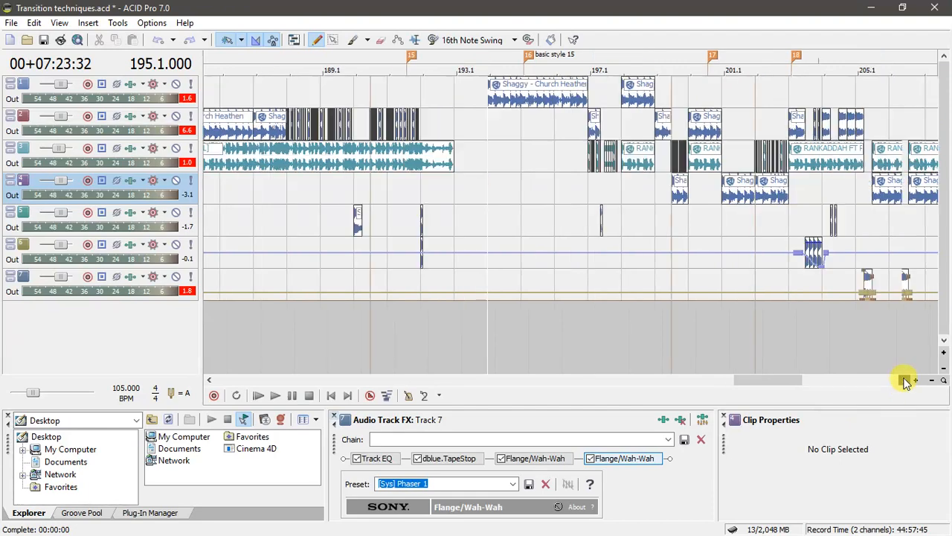
scroll(906, 382, right, 2)
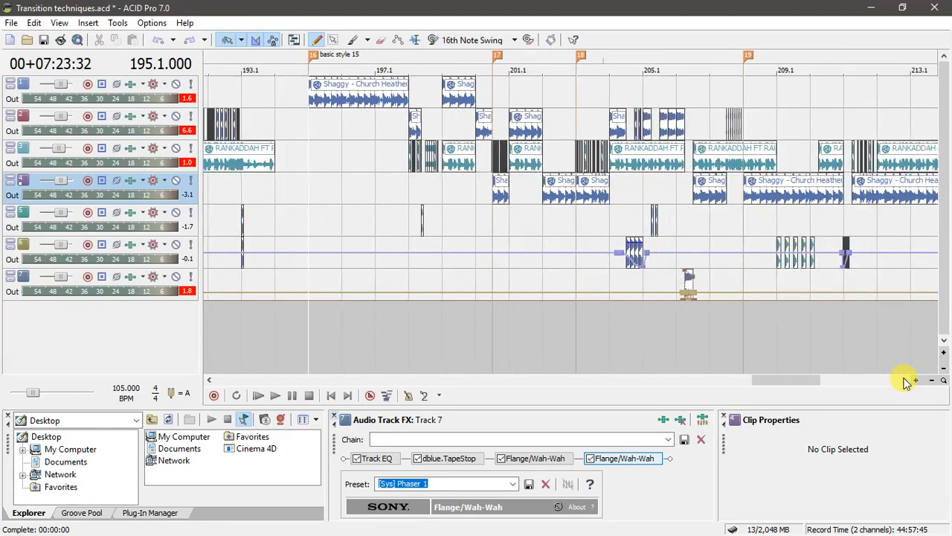
scroll(906, 382, right, 1)
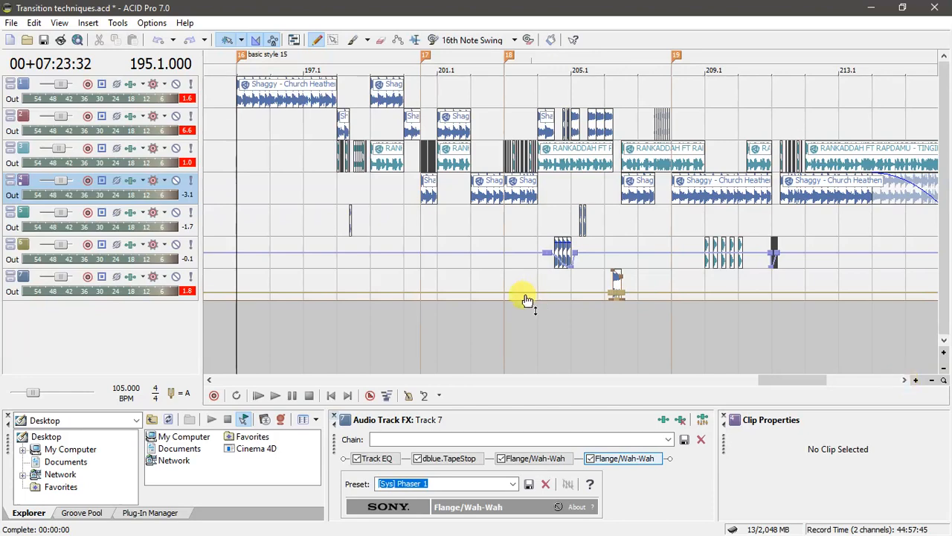
click(234, 148)
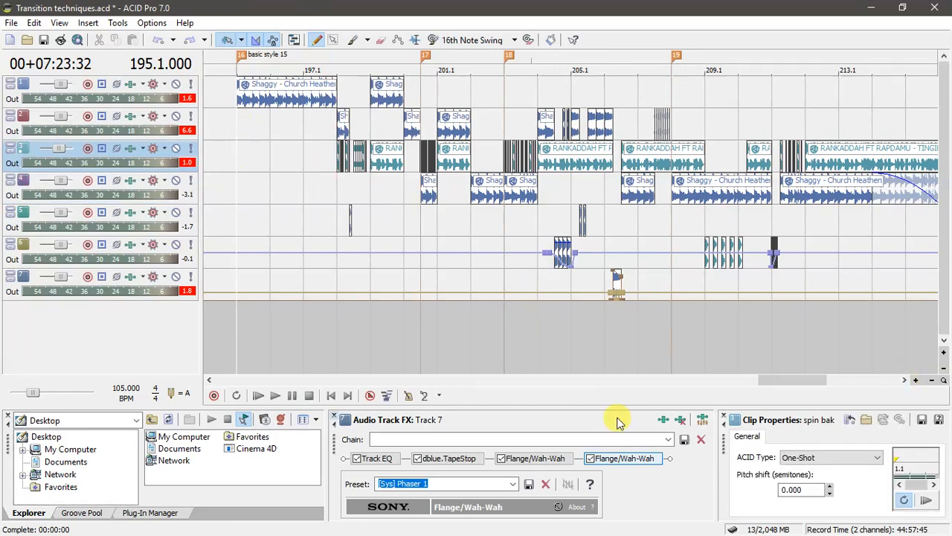
drag(757, 382, 777, 378)
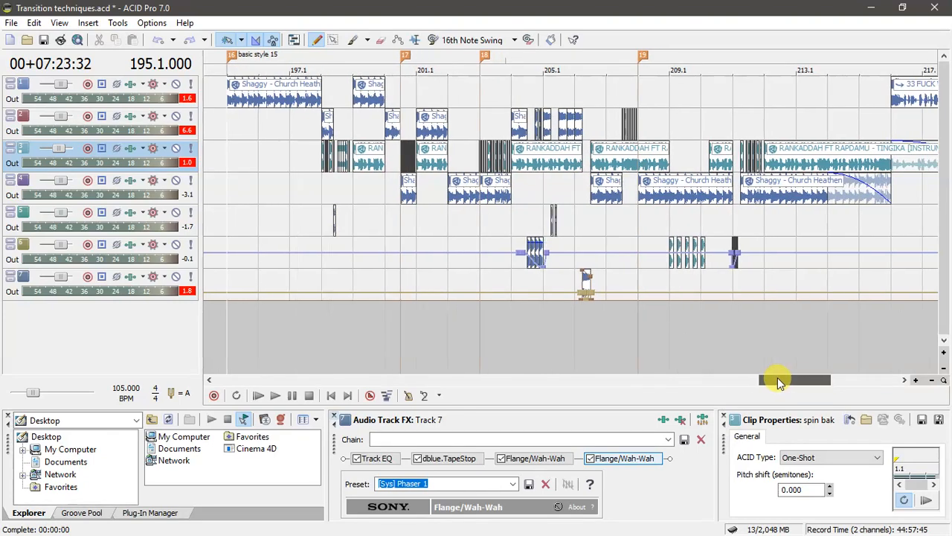
click(233, 121)
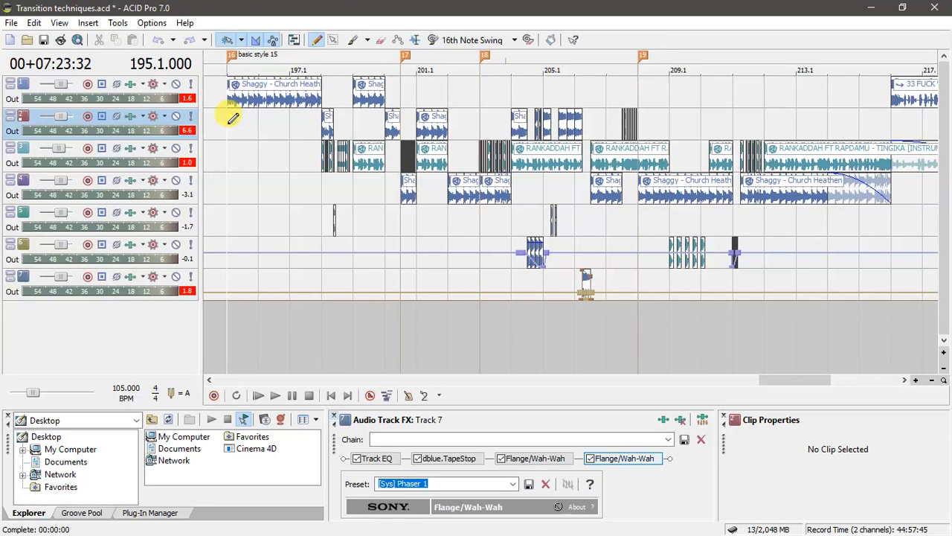
key(space)
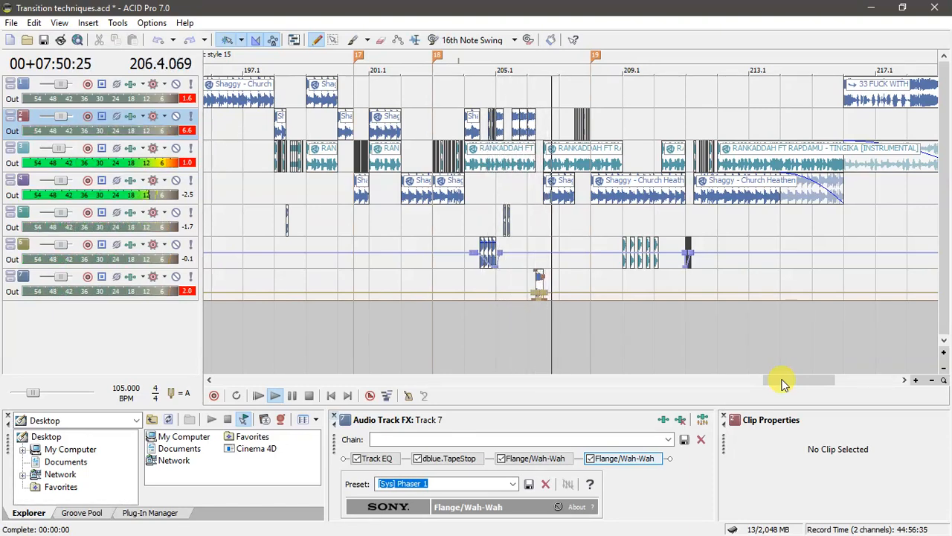
drag(782, 382, 790, 382)
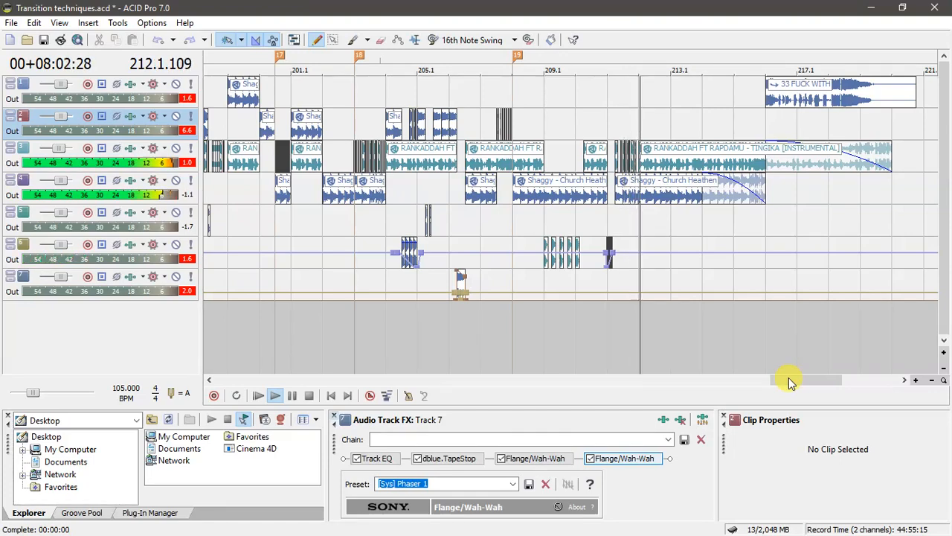
drag(789, 377, 807, 379)
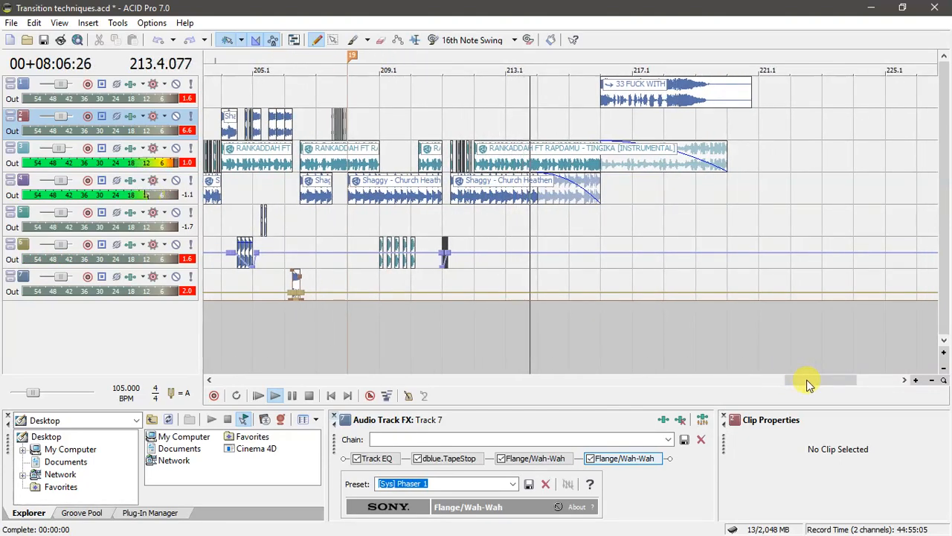
drag(806, 379, 811, 380)
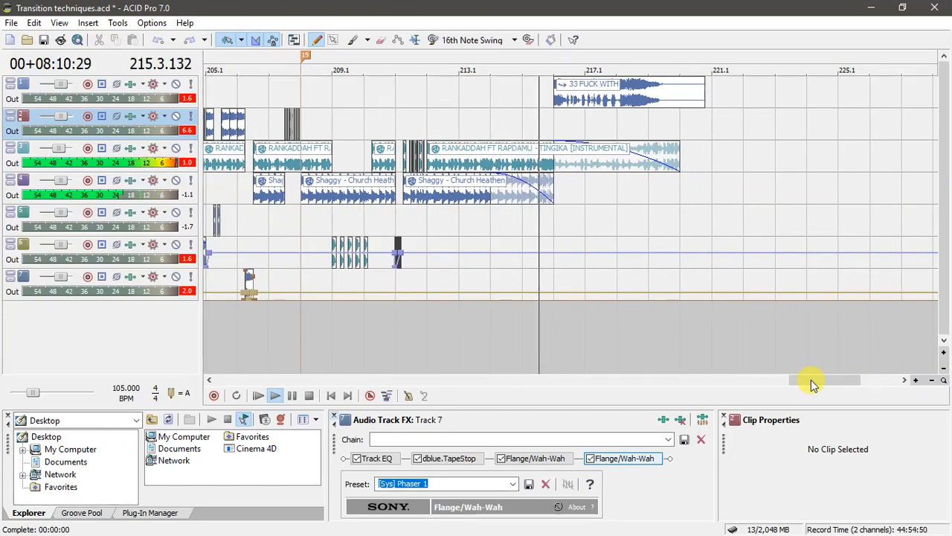
click(680, 189)
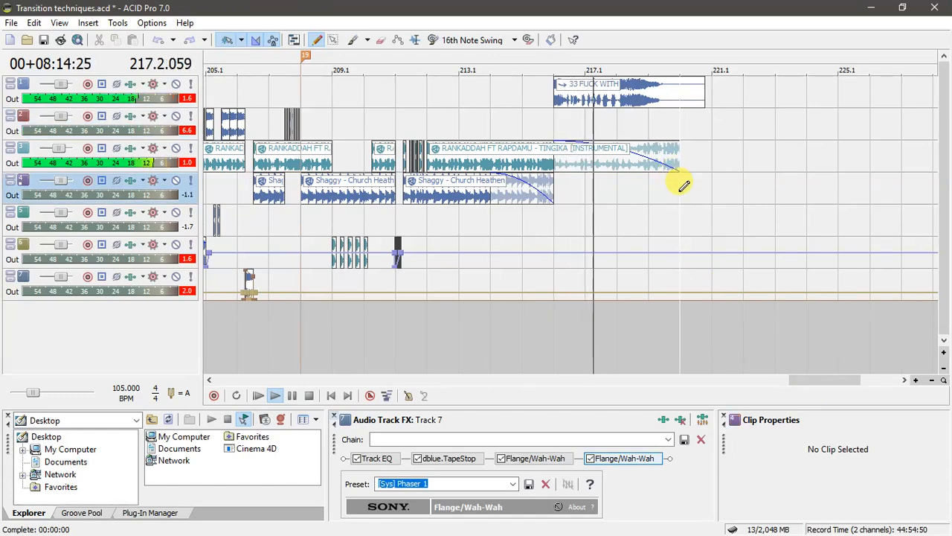
Stop playback and step the cursor back through bars 201.1, 198.1 and 197.1 to the start of basic style 15 at bar 195.1
drag(814, 381, 795, 381)
click(303, 233)
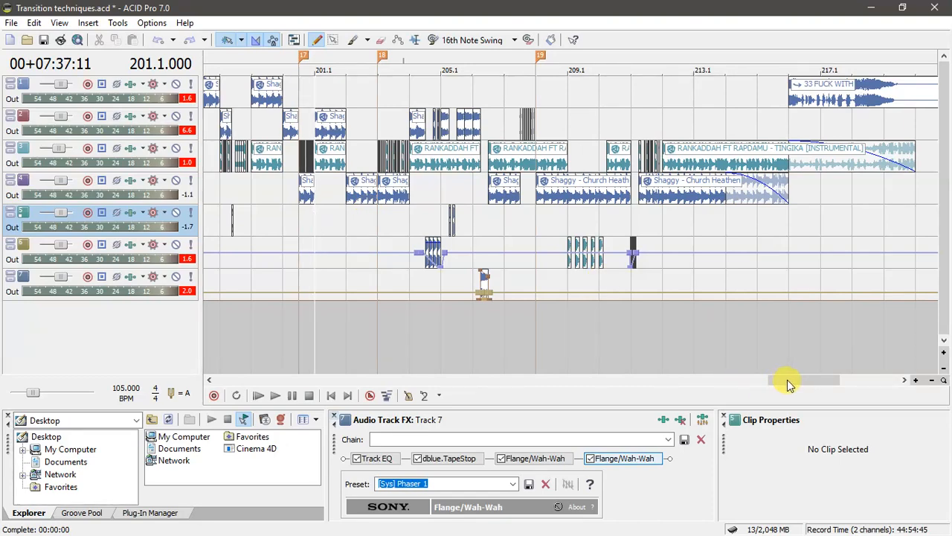
drag(788, 380, 778, 378)
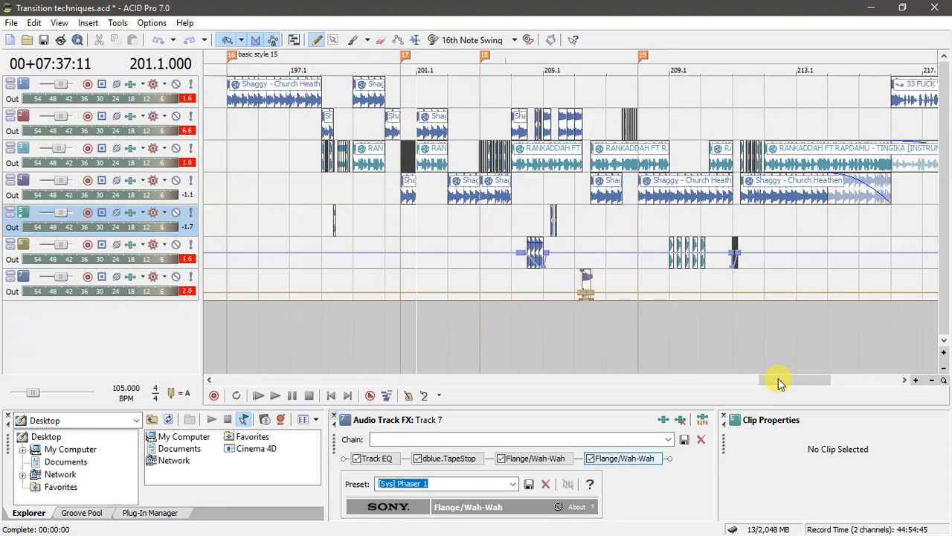
click(325, 191)
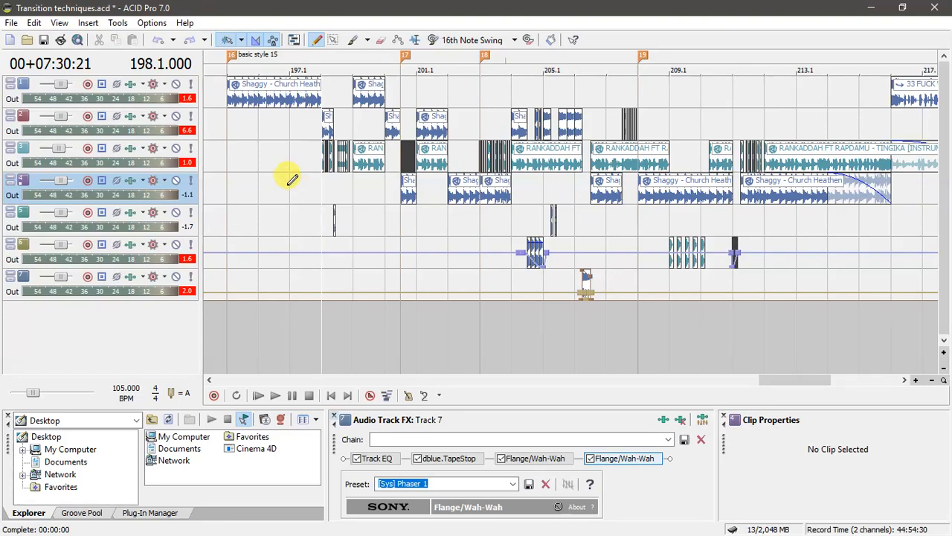
click(289, 184)
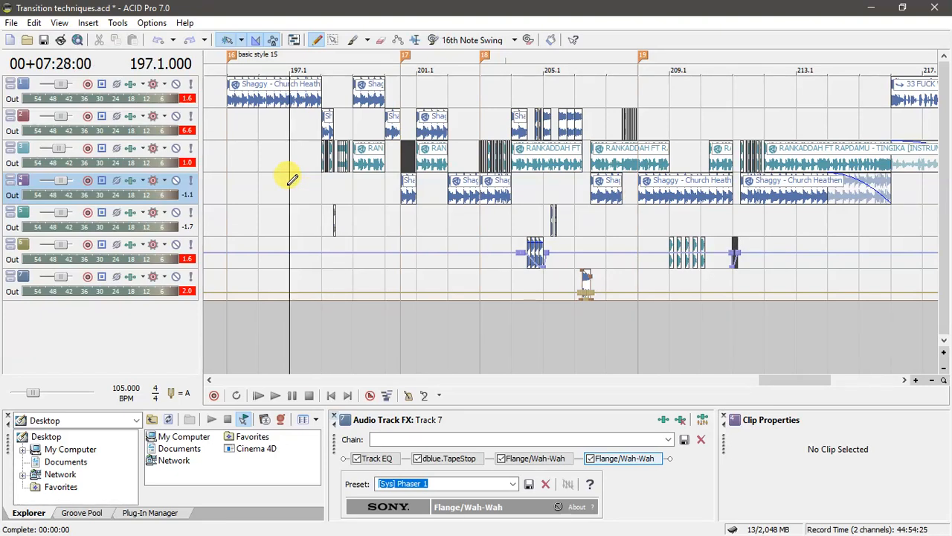
click(228, 153)
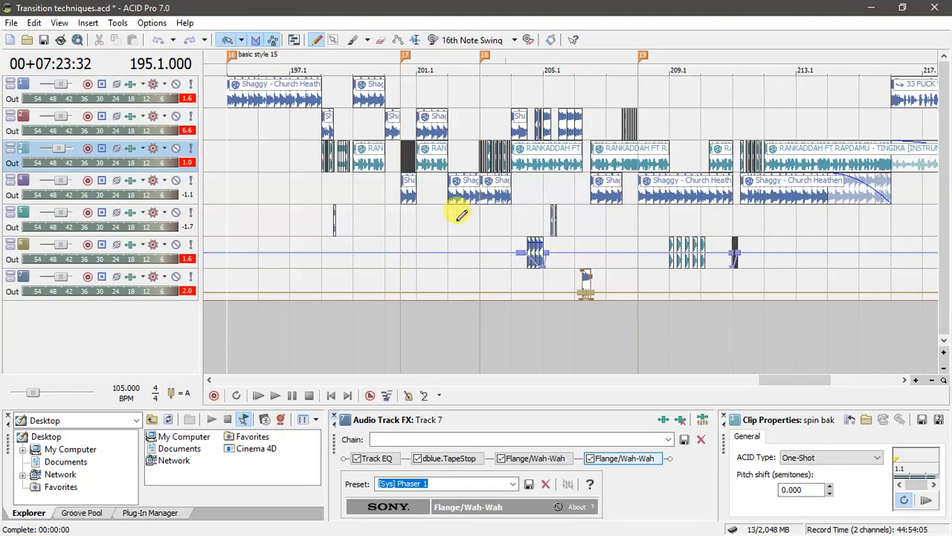
Select the track 2 clip at bar 205.3 for a close look, then play the chopped, pitch-shifted clips from bar 204.1
click(563, 128)
scroll(559, 126, up, 3)
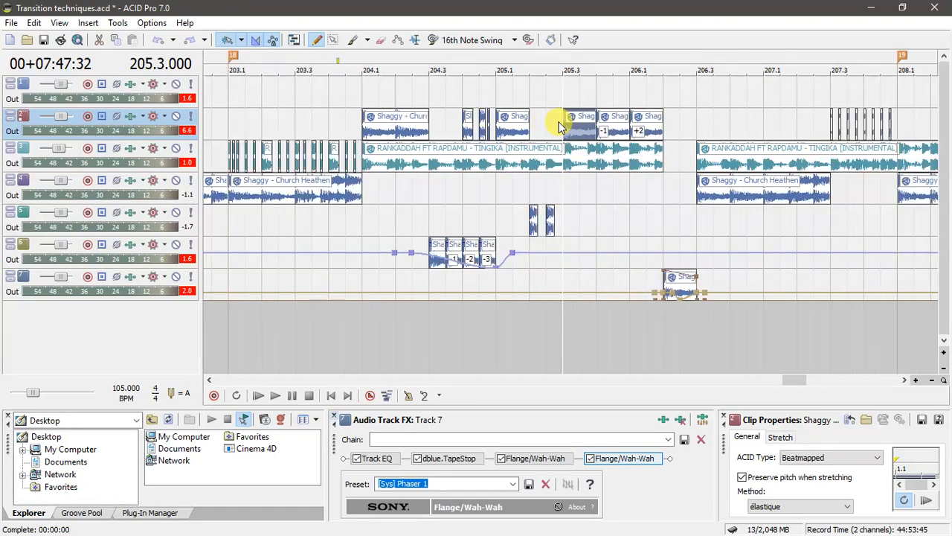
scroll(560, 127, up, 2)
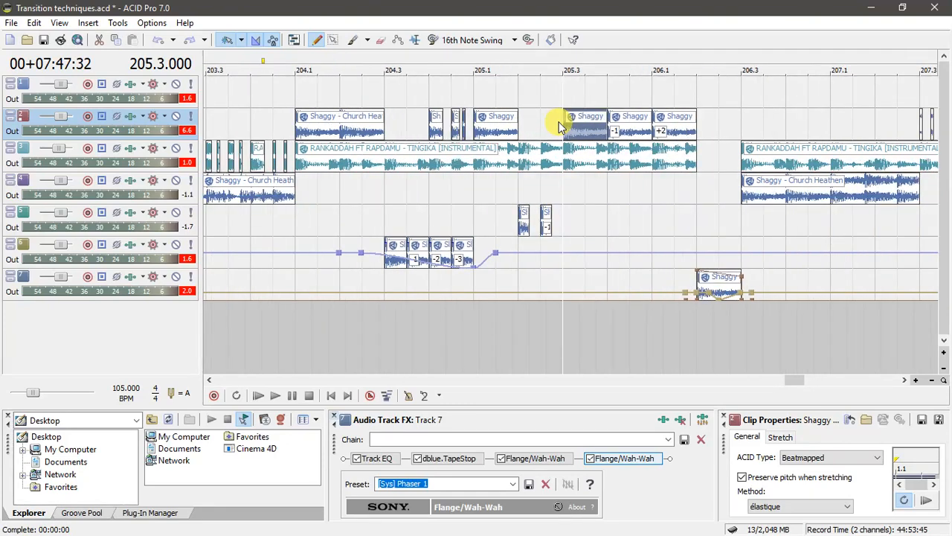
click(306, 179)
key(space)
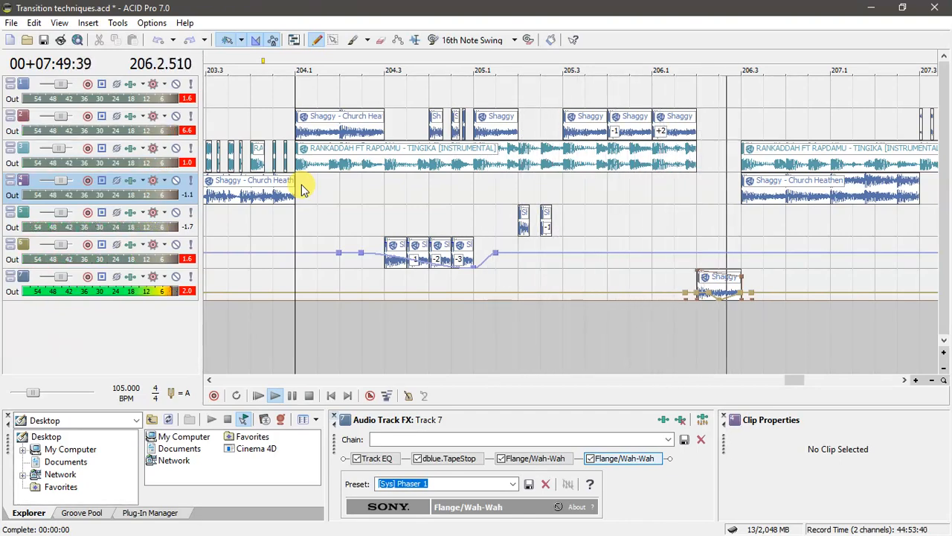
key(space)
Show the wider arrangement around basic style 15 and return the cursor to bar 195.1
scroll(301, 185, left, 3)
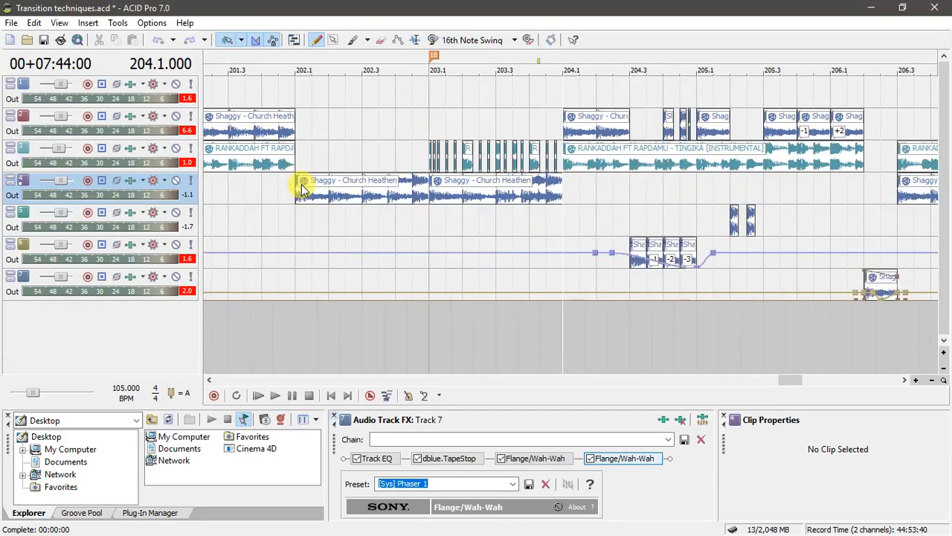
scroll(301, 190, down, 2)
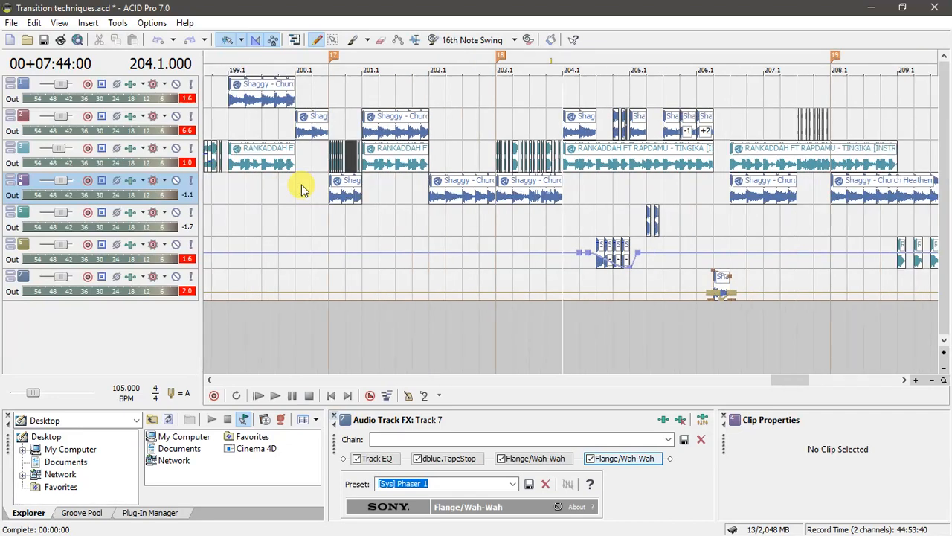
click(296, 185)
scroll(297, 186, down, 2)
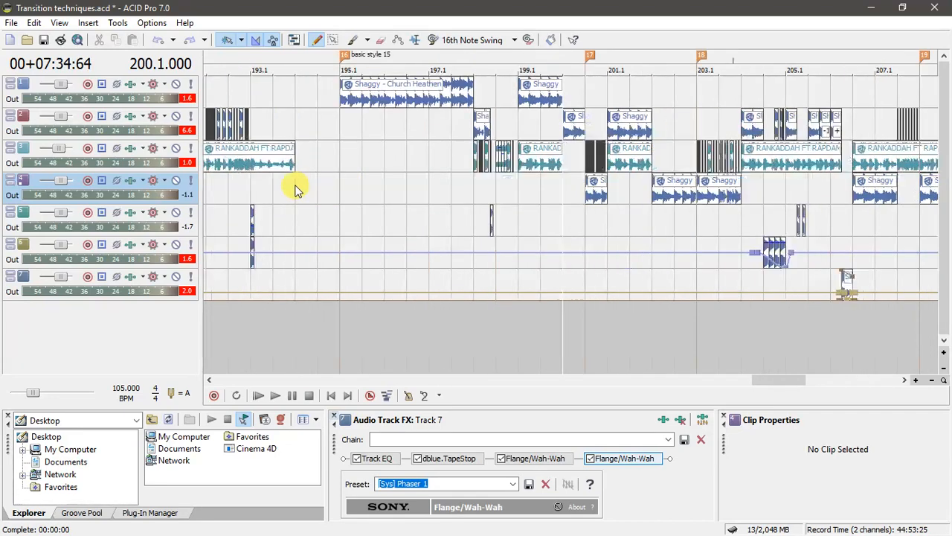
click(395, 184)
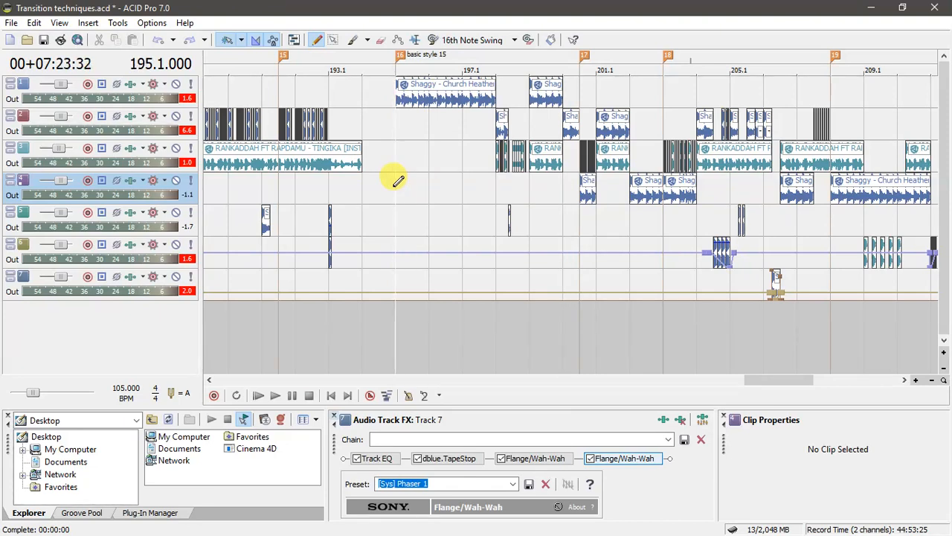
scroll(396, 186, down, 2)
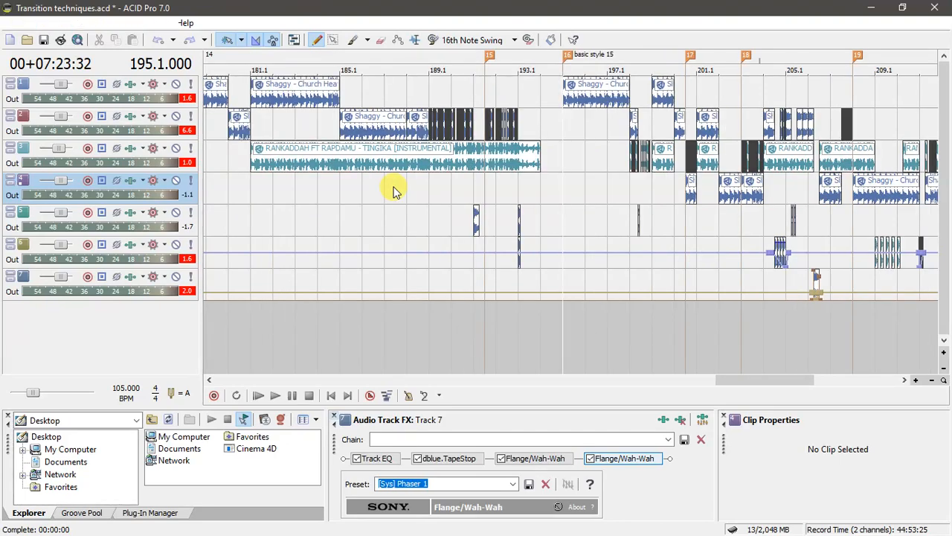
key(super)
click(295, 525)
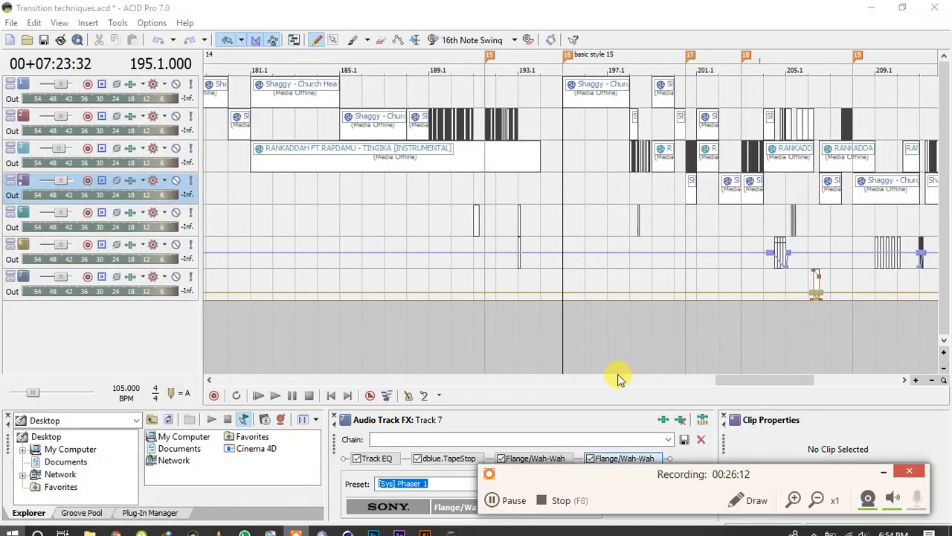